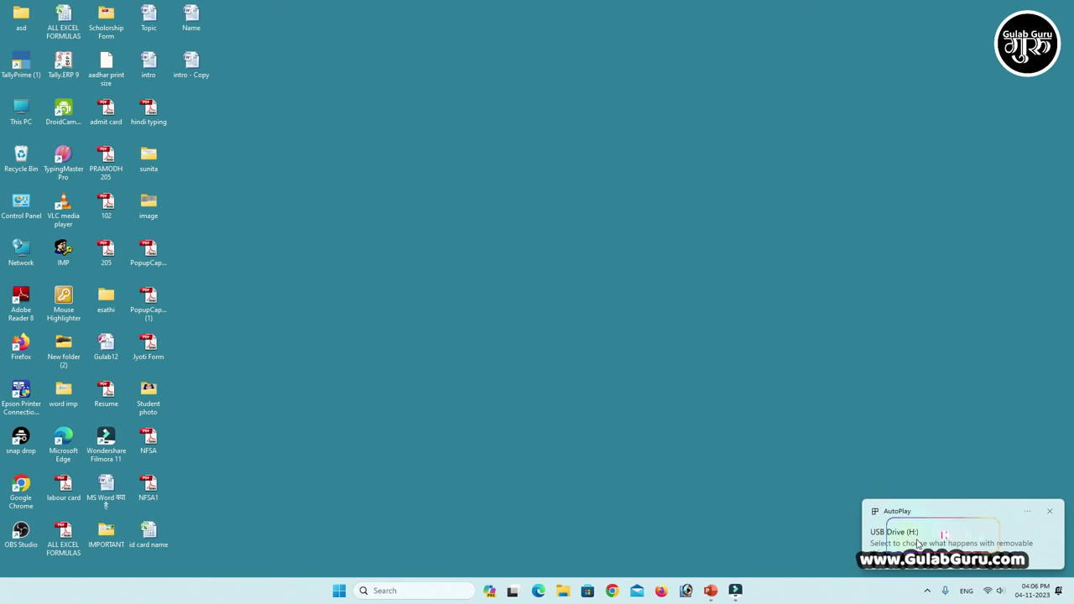
Step: Refresh the desktop, and open USB Drive (H:) from This PC to check its contents
right_click(555, 162)
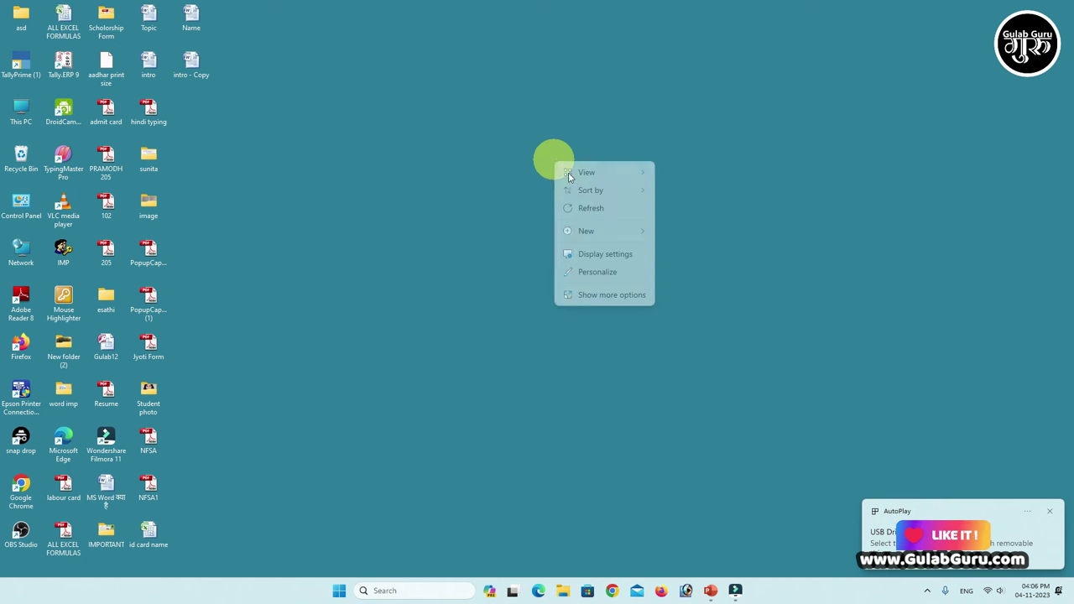
left_click(590, 207)
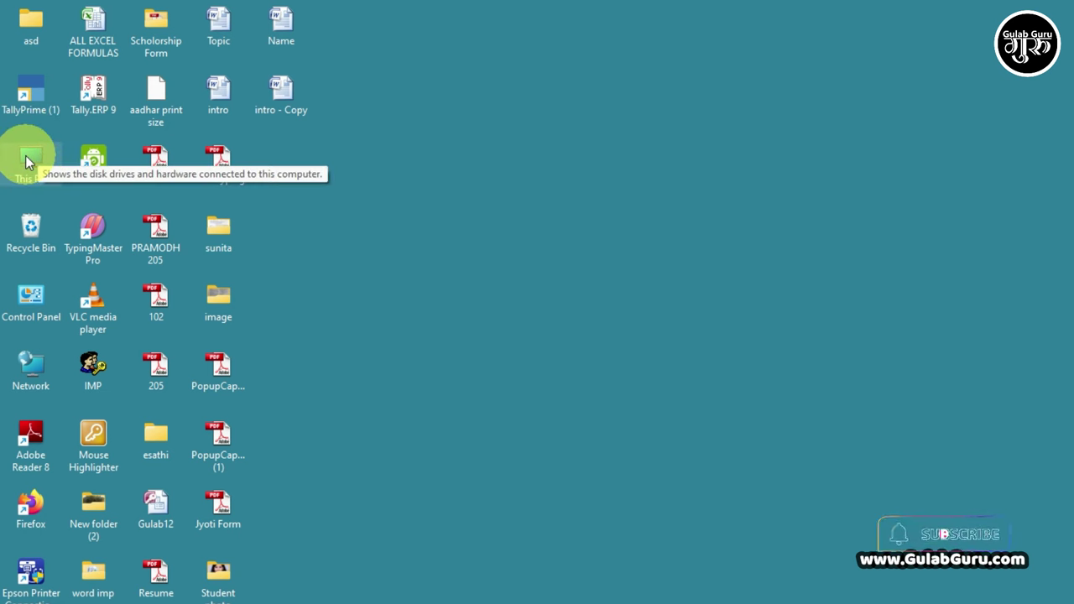
double_click(27, 162)
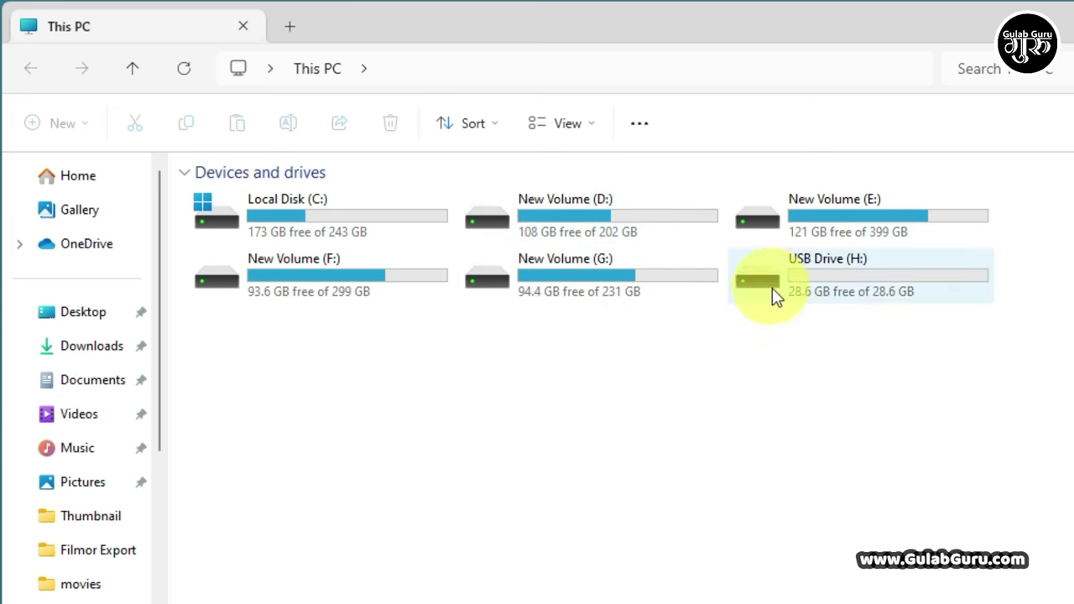
mouse_move(842, 278)
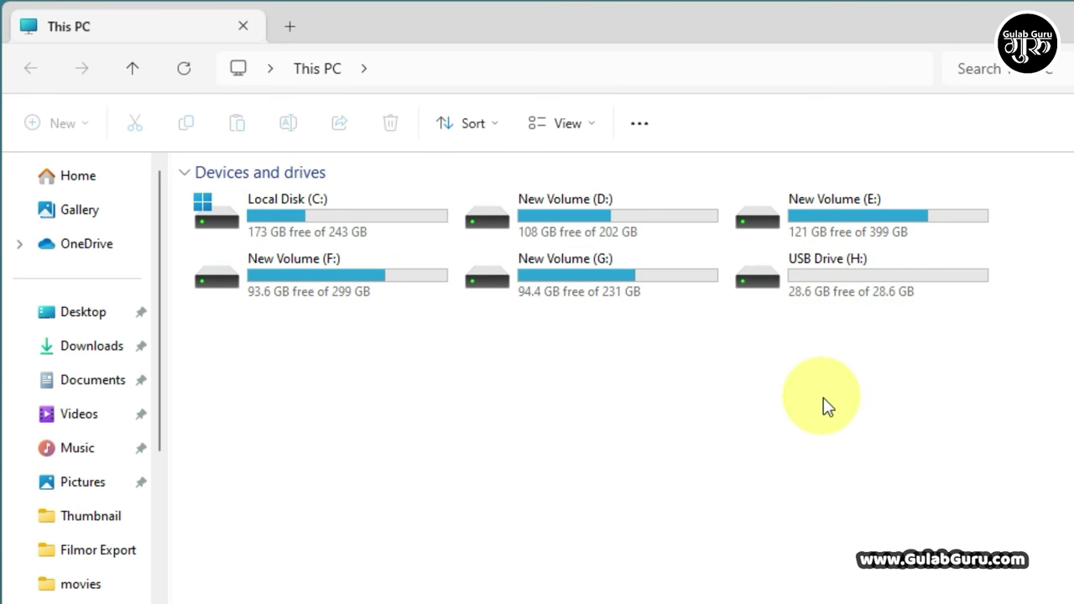
double_click(814, 276)
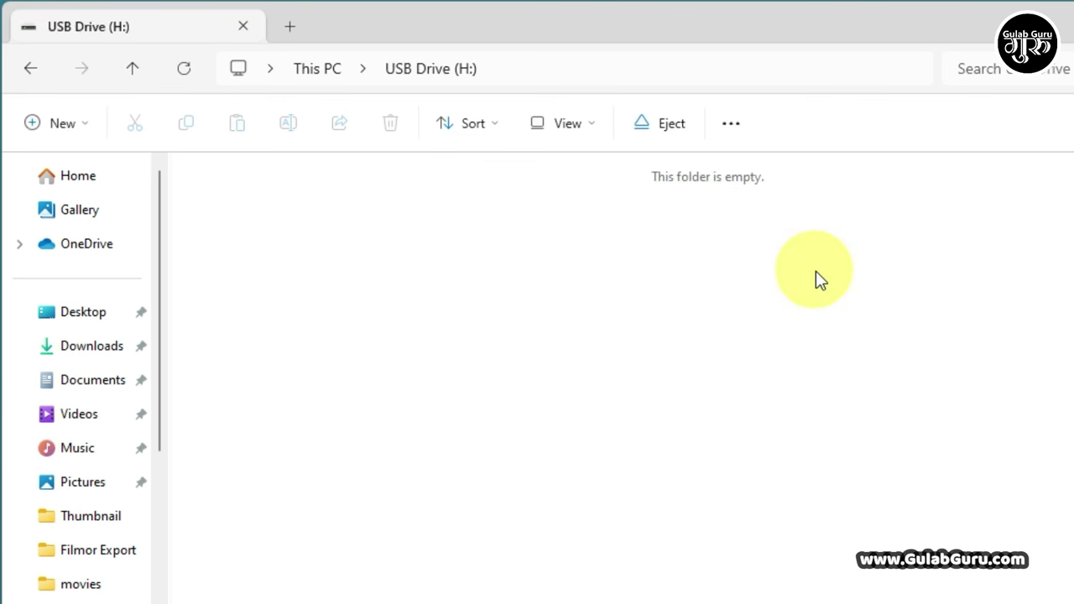
left_click_drag(773, 188, 629, 177)
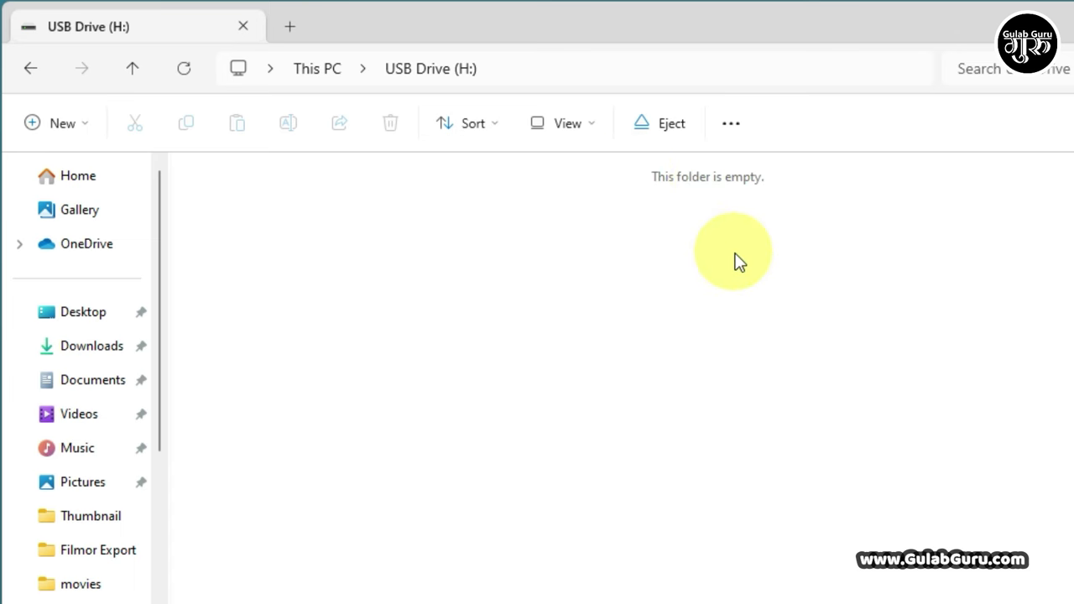
Step: Go back to This PC and open the Thumbnail folder inside Gulab Guru Full Computer Course All Pdf on New Volume (G:)
left_click(136, 71)
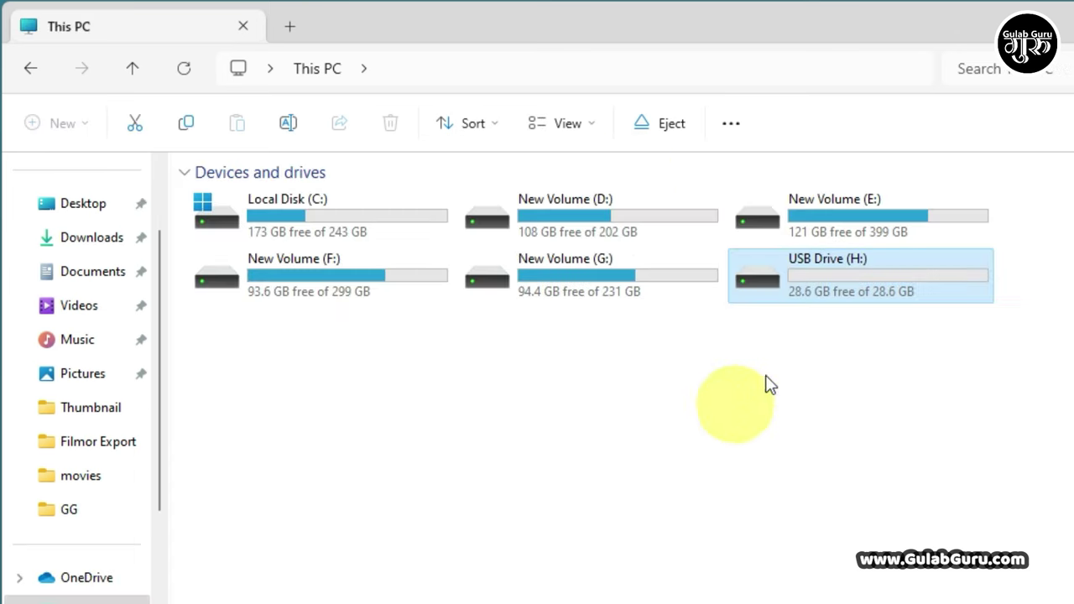
left_click(829, 334)
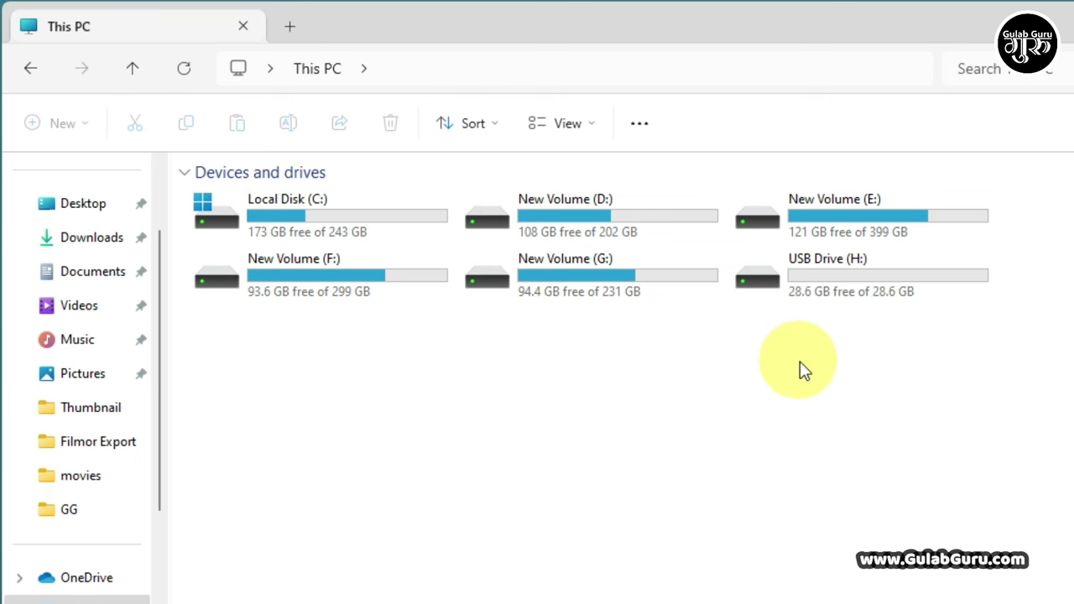
left_click(348, 227)
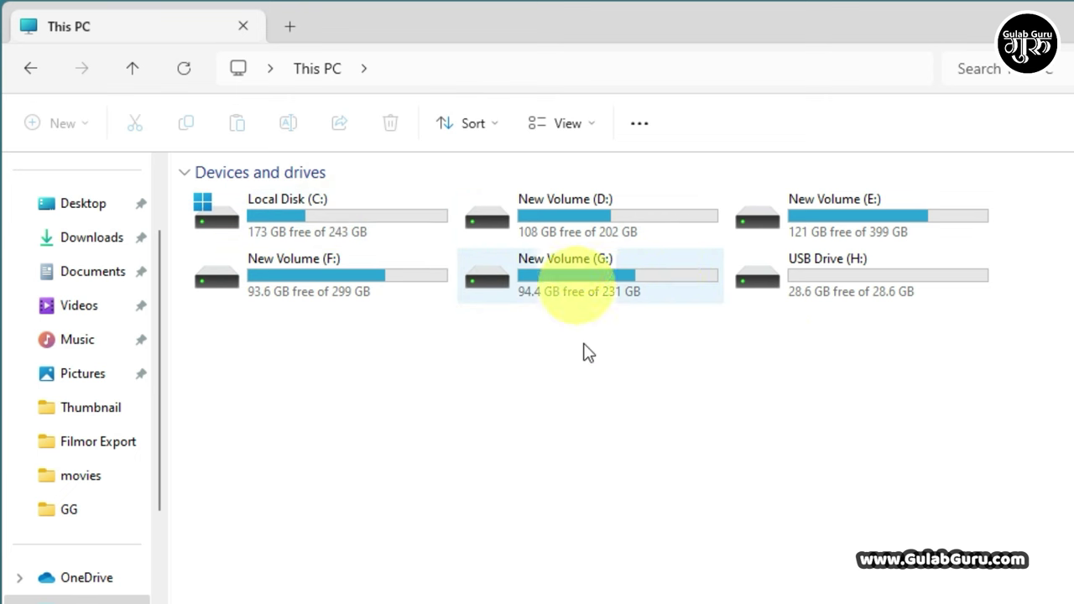
double_click(570, 273)
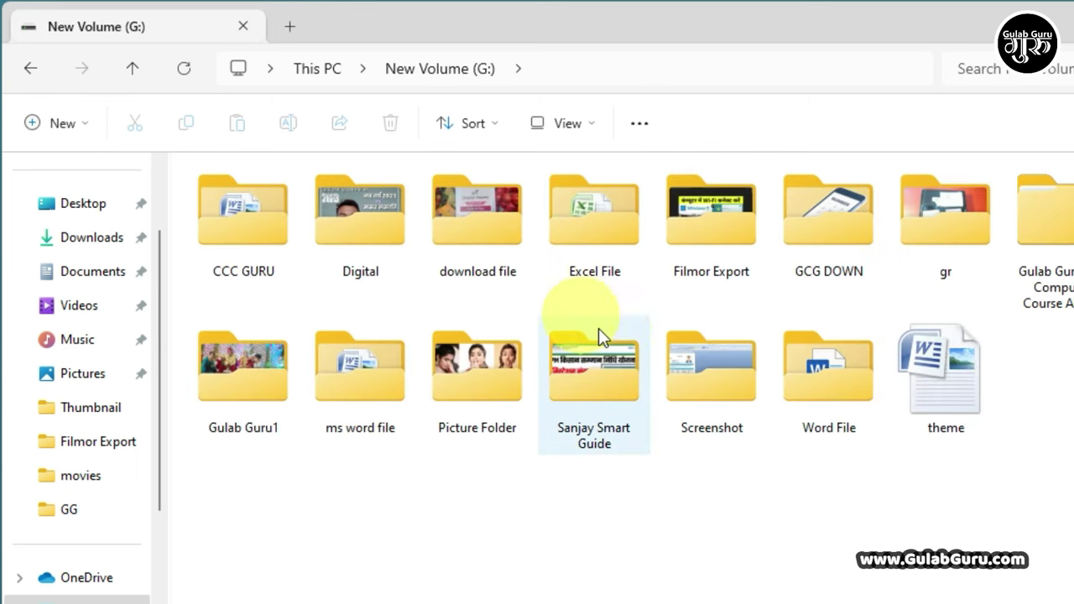
double_click(1049, 231)
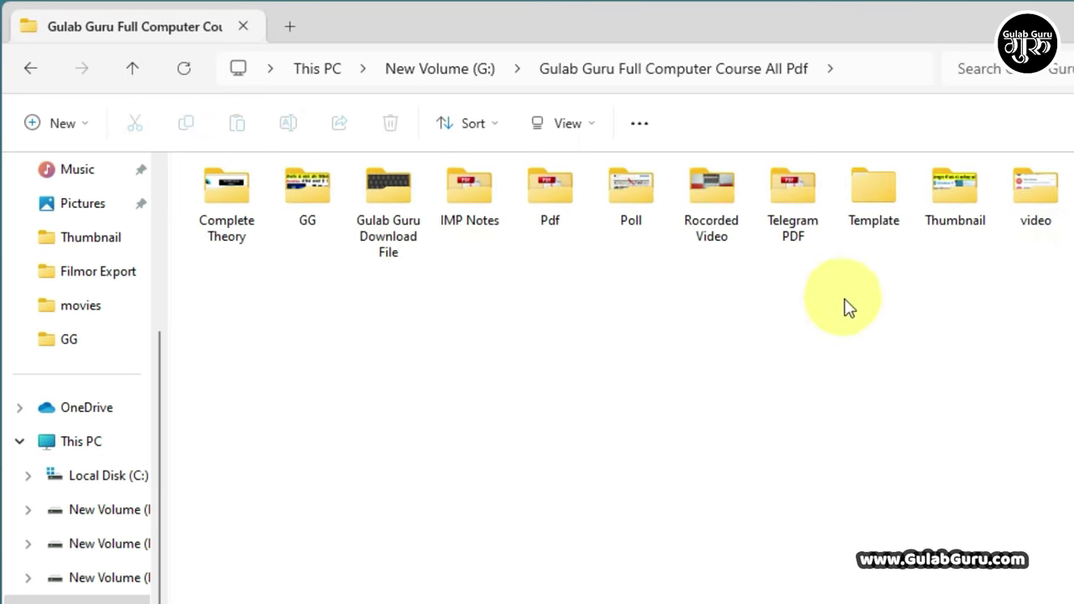
double_click(953, 189)
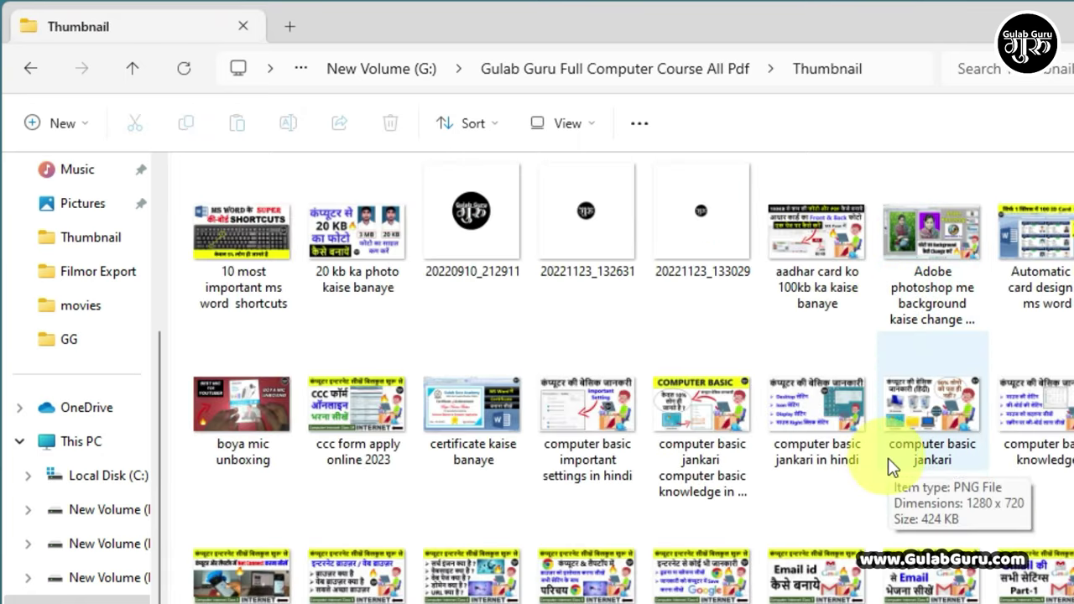
scroll(887, 416, "down", 4)
scroll(856, 449, "up", 4)
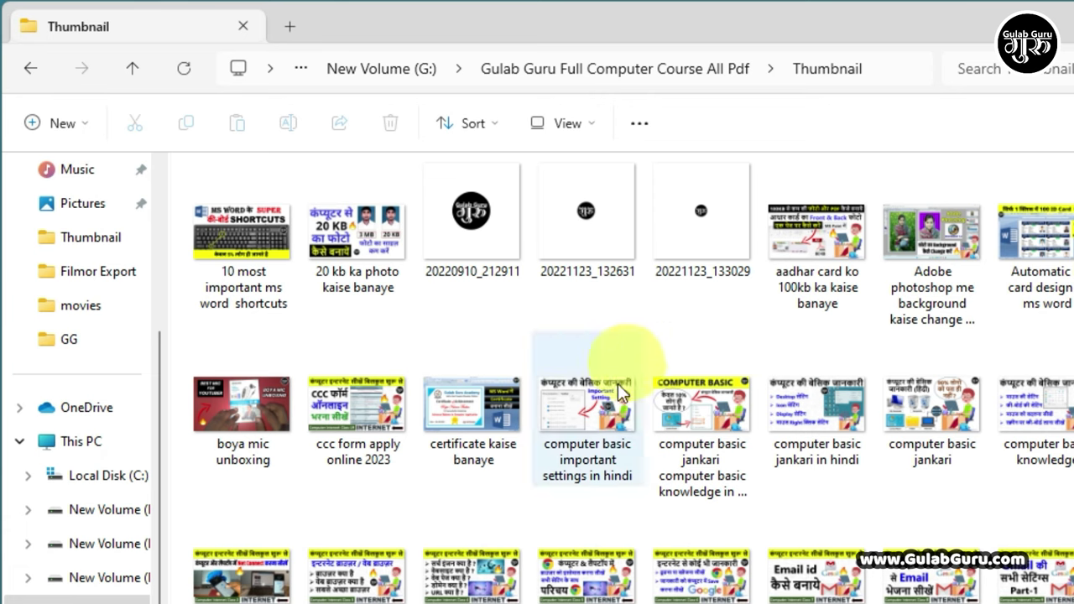
scroll(760, 354, "down", 10)
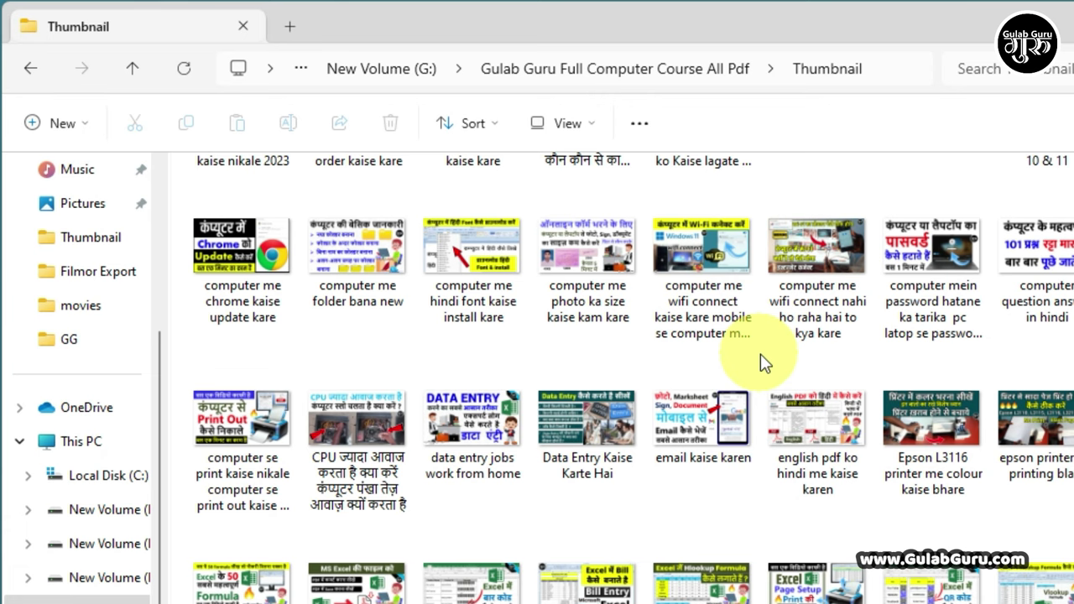
scroll(760, 353, "up", 10)
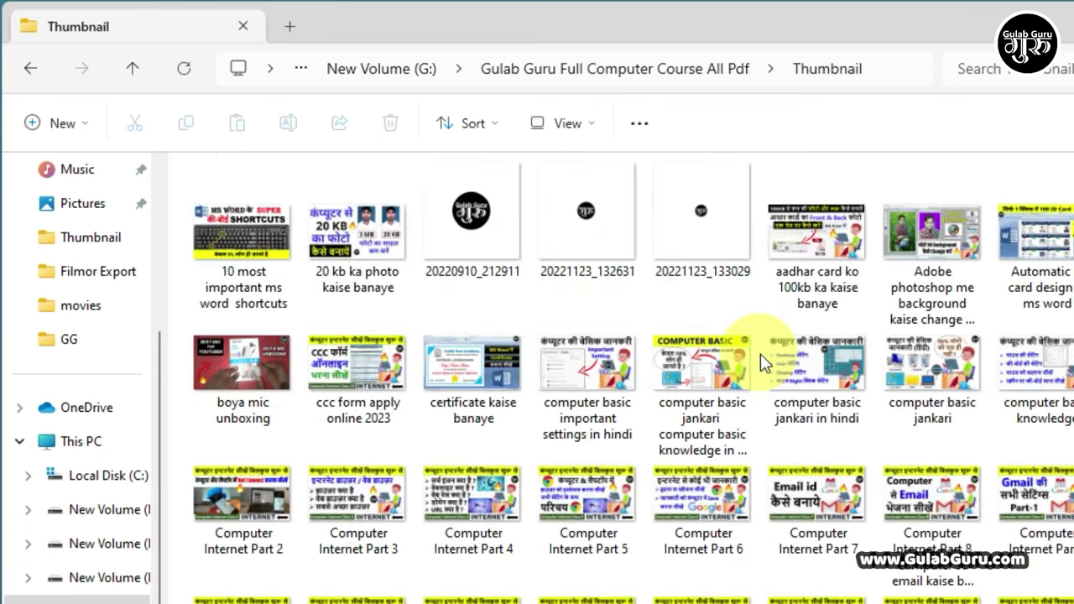
Step: Try selecting five non-adjacent images individually, from 10 most important ms word shortcuts to Computer Internet Part 7, and clear the selection
left_click(357, 238)
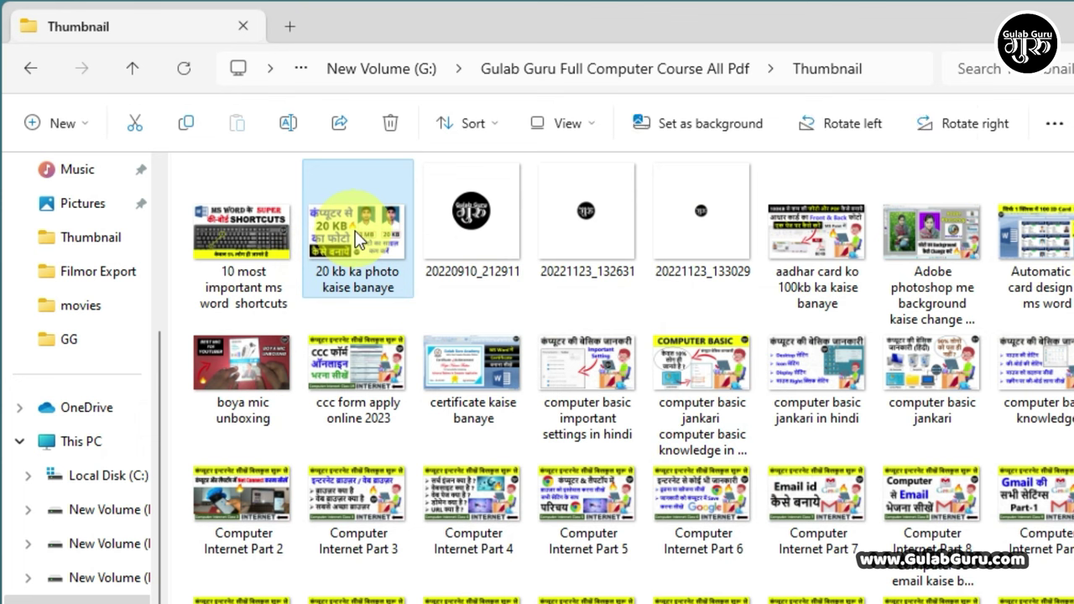
left_click(233, 240)
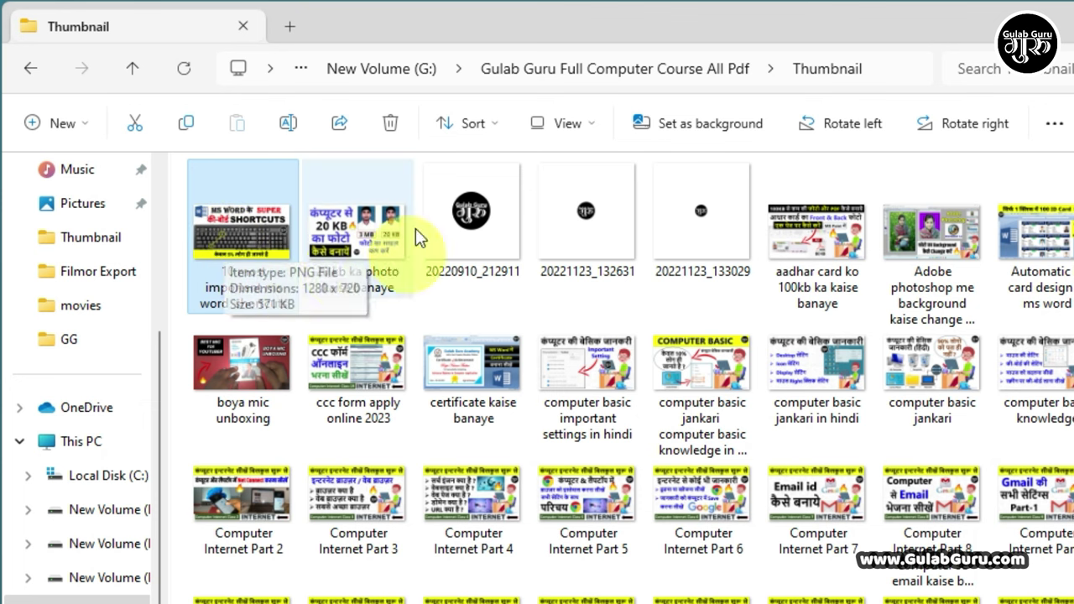
left_click(355, 237, "ctrl")
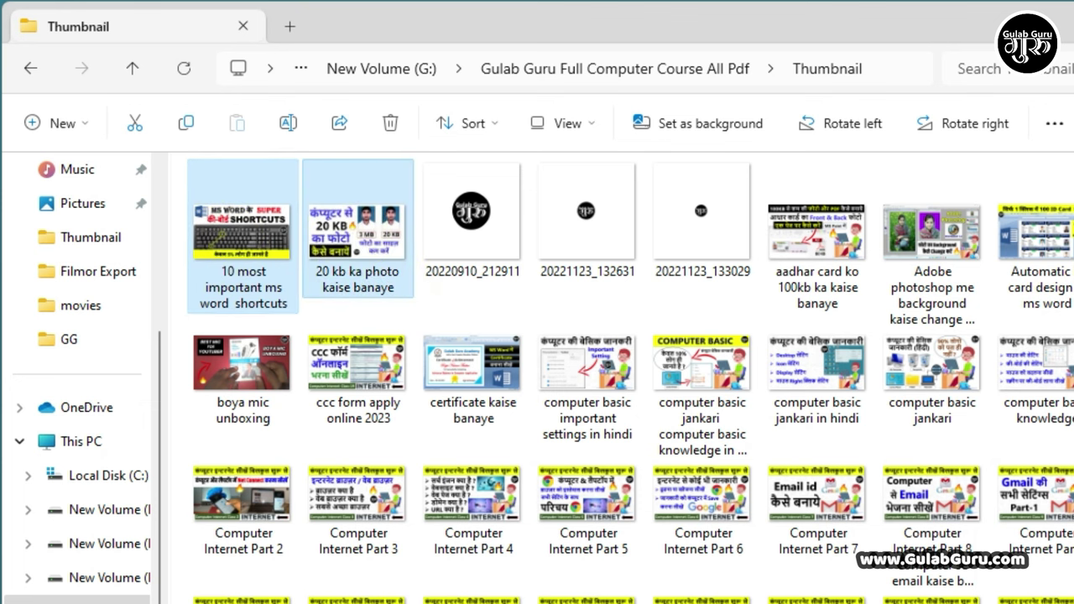
left_click(230, 356, "ctrl")
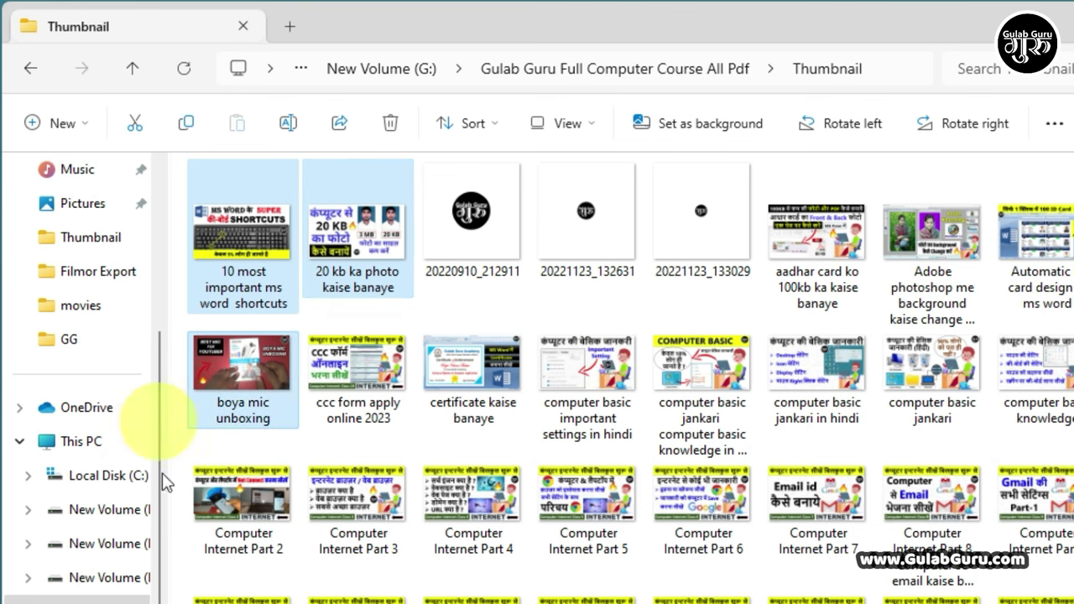
left_click(819, 376, "ctrl")
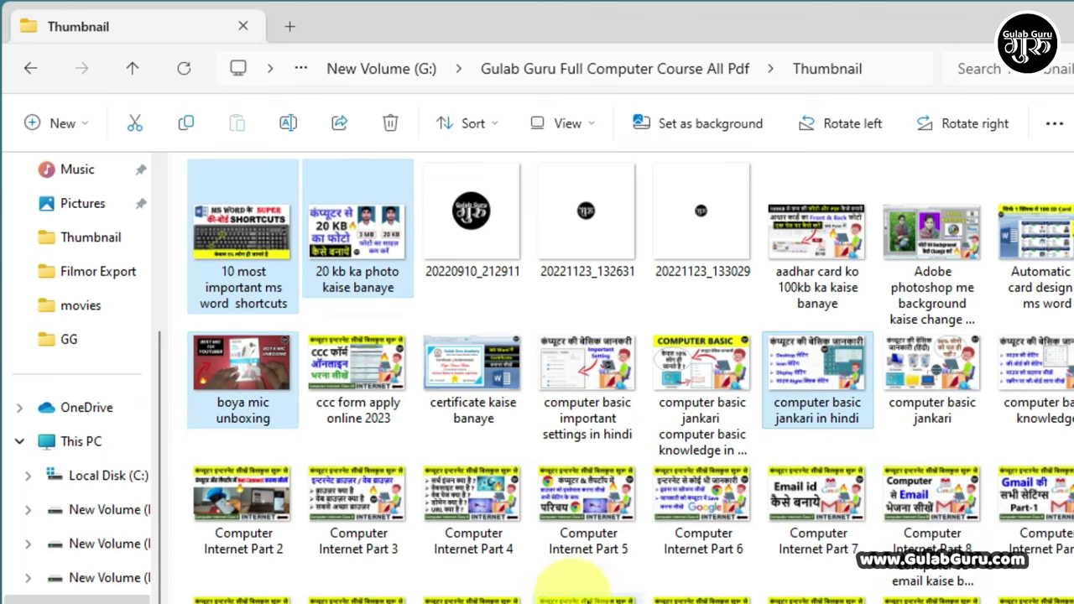
left_click(809, 500, "ctrl")
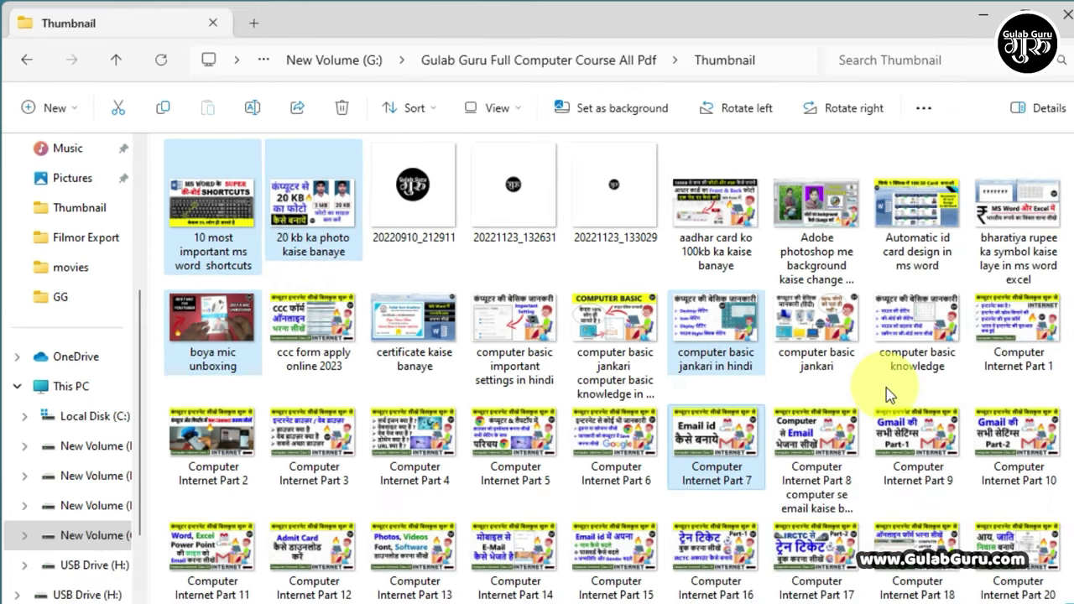
left_click(1013, 448)
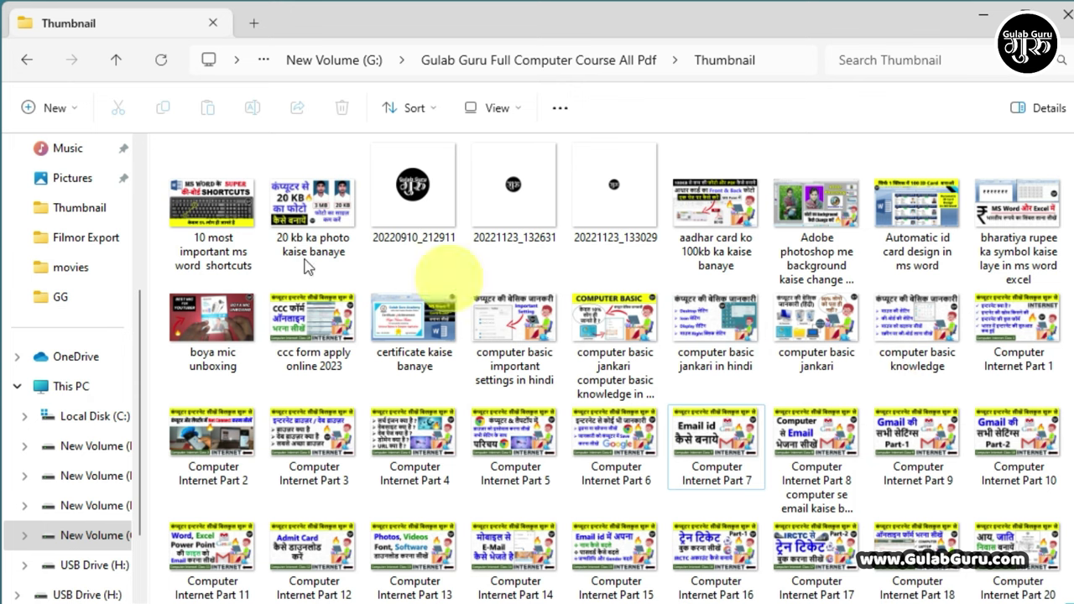
Step: Try selecting all files in the folder at once and the first three rows as a block, and clear the selection
left_click(206, 214)
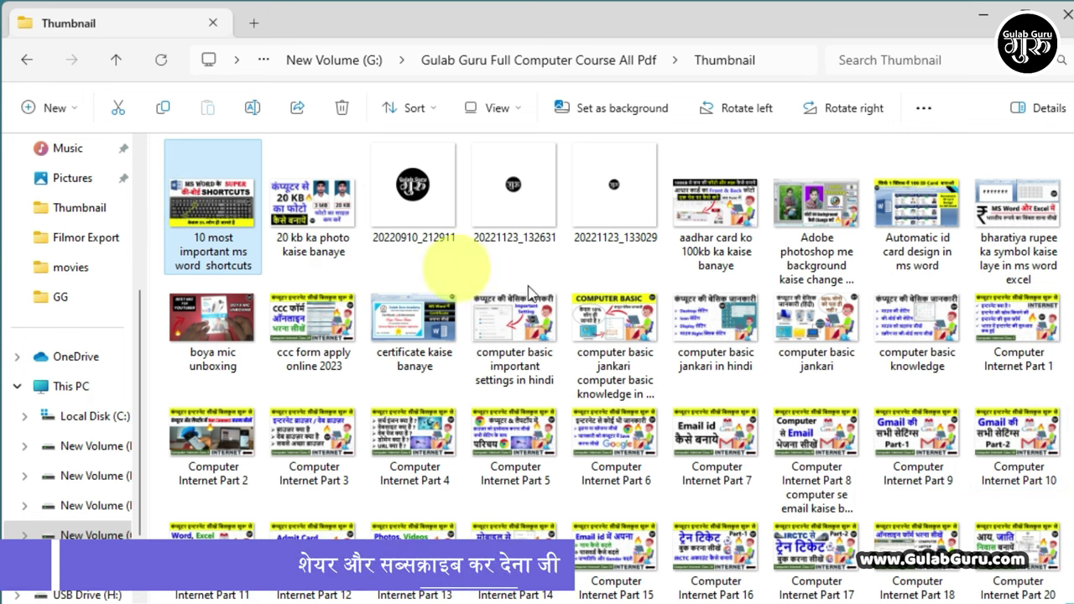
key("ctrl+a")
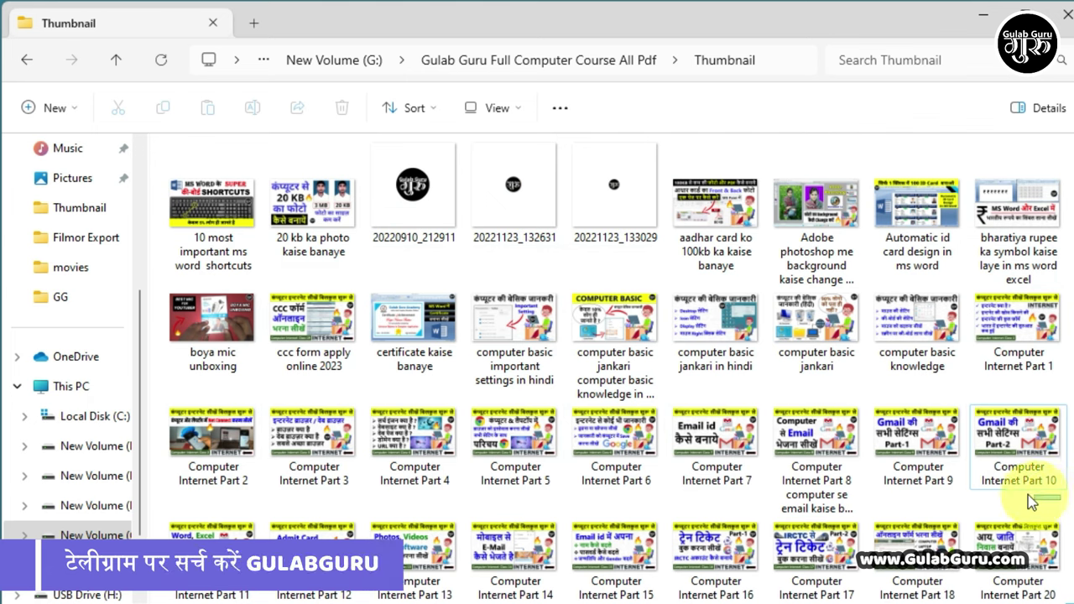
left_click_drag(1061, 501, 199, 182)
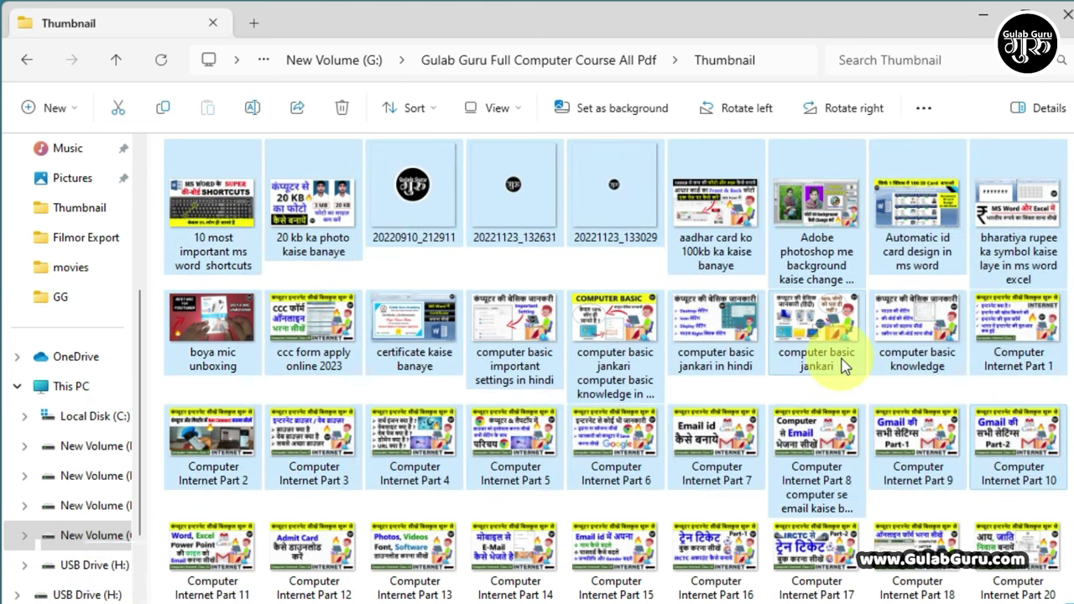
left_click(797, 384)
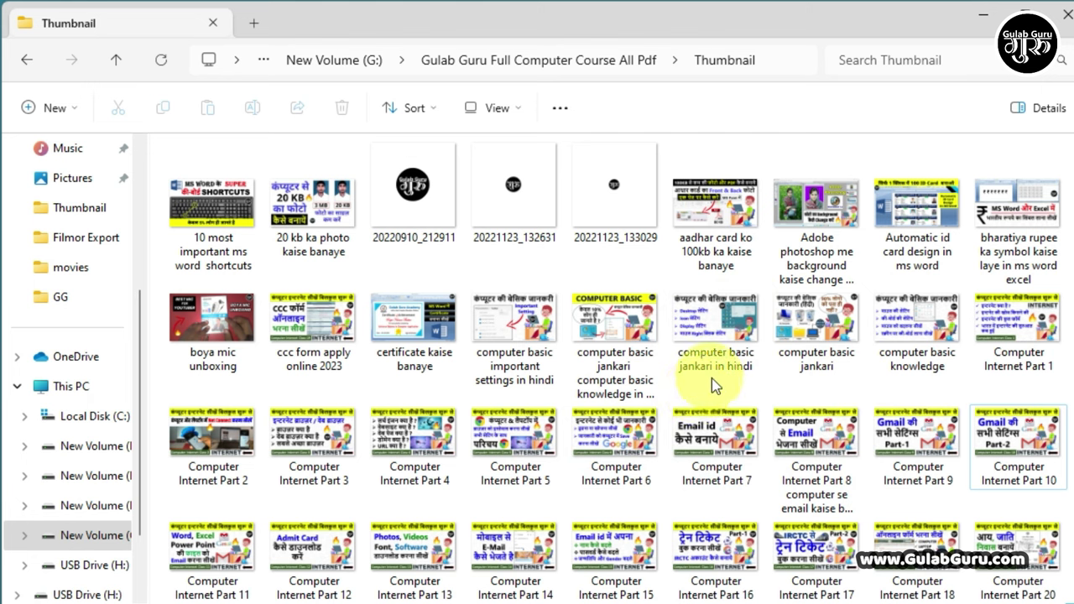
Step: Copy seven Thumbnail images: MS Word shortcuts, 20 kb photo, boya mic unboxing, Computer Internet Part 2 and 7, Adobe Photoshop background, and computer basic important settings
left_click(206, 206)
left_click(310, 202, "ctrl")
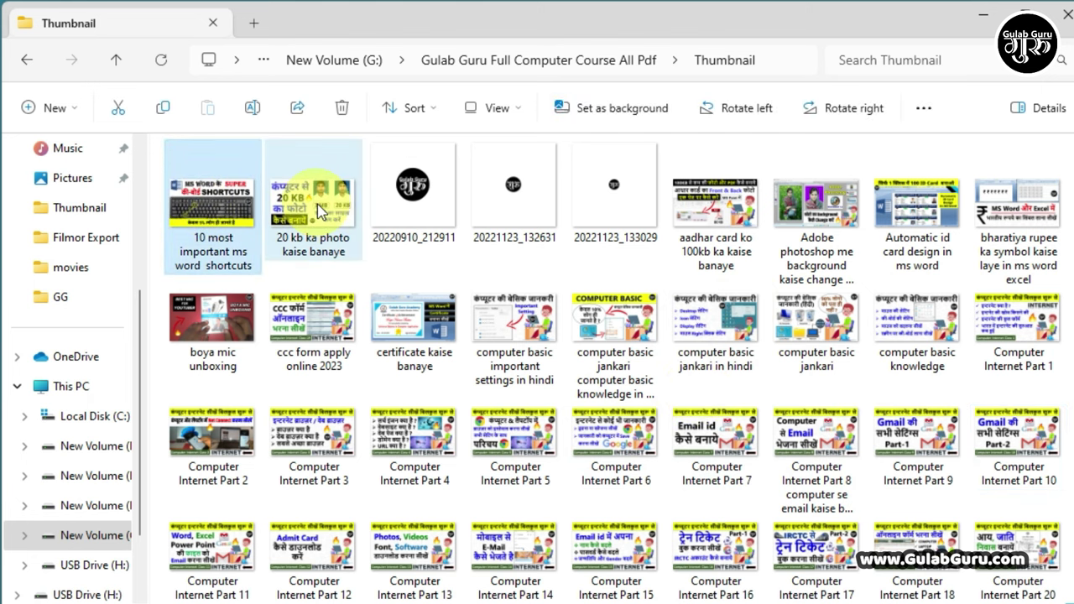
left_click(214, 328, "ctrl")
left_click(211, 445, "ctrl")
left_click(722, 445, "ctrl")
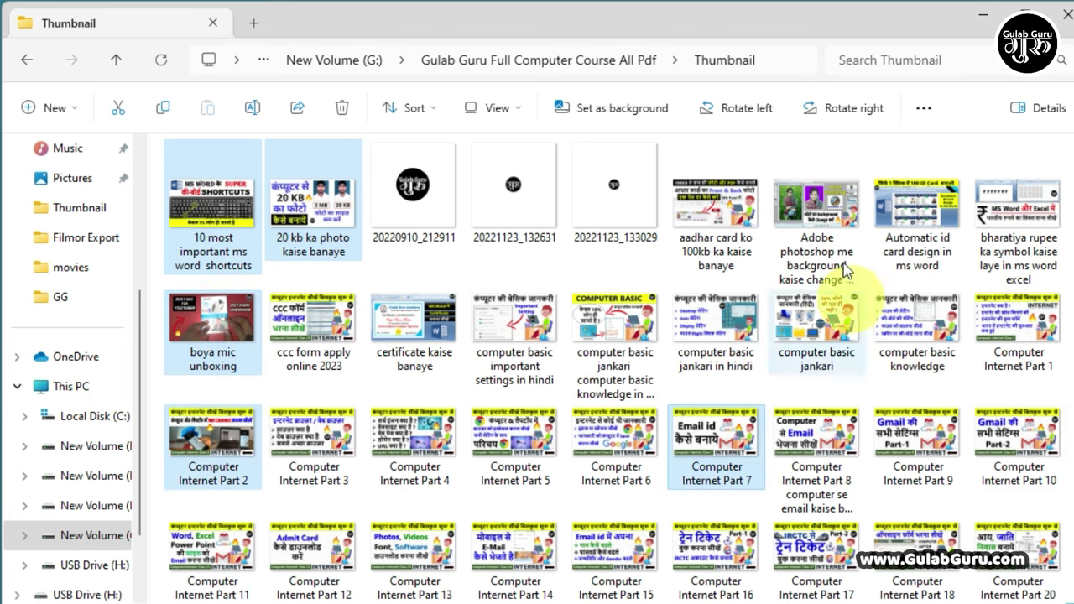
left_click(813, 220, "ctrl")
left_click(508, 344, "ctrl")
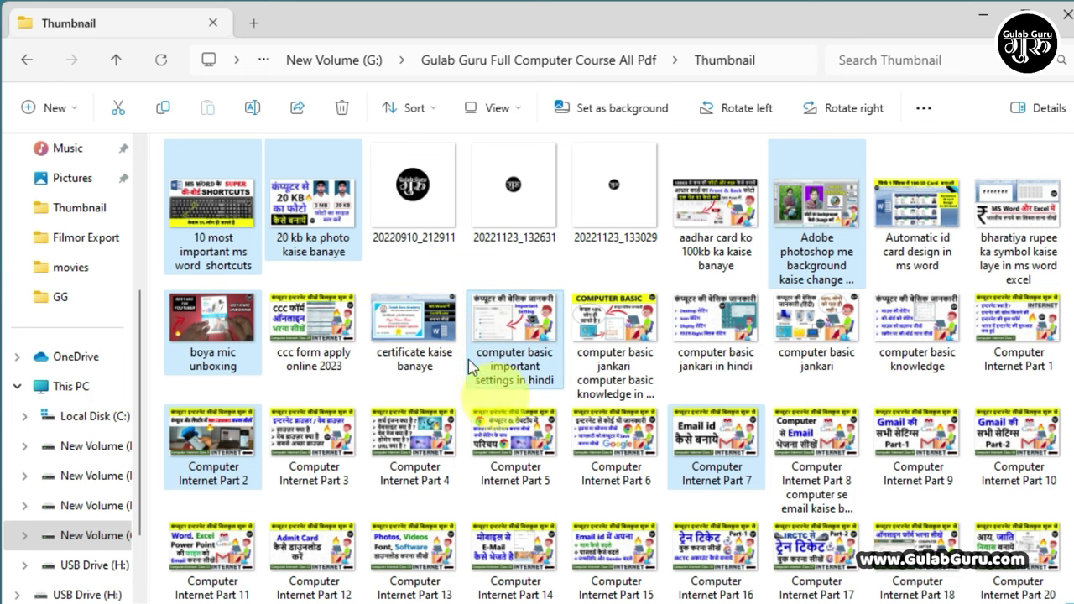
right_click(800, 186)
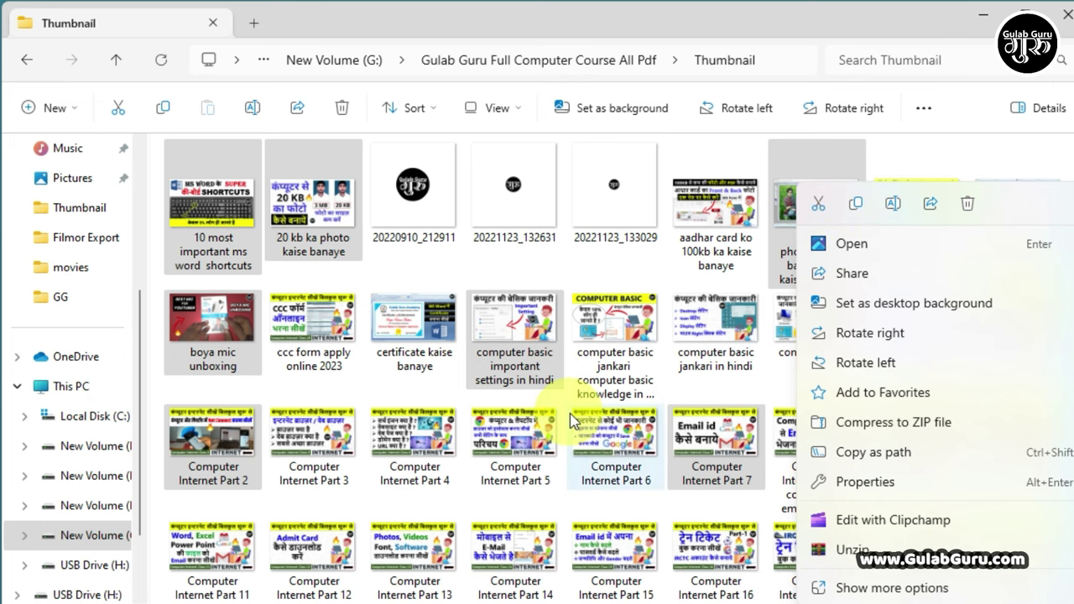
left_click(856, 208)
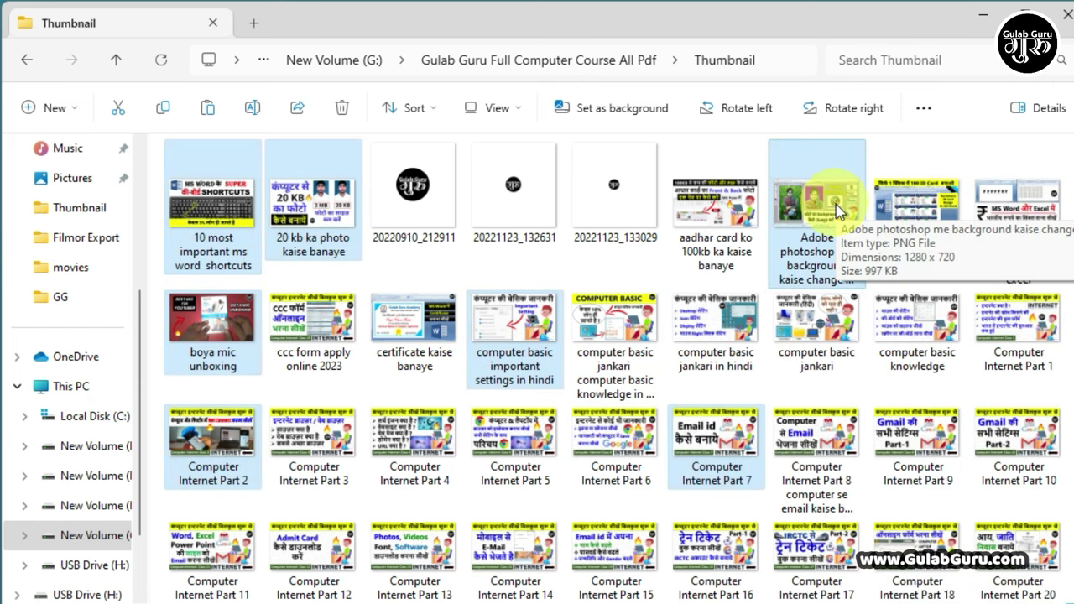
Step: Go back to This PC and open USB Drive (H:)
left_click(29, 63)
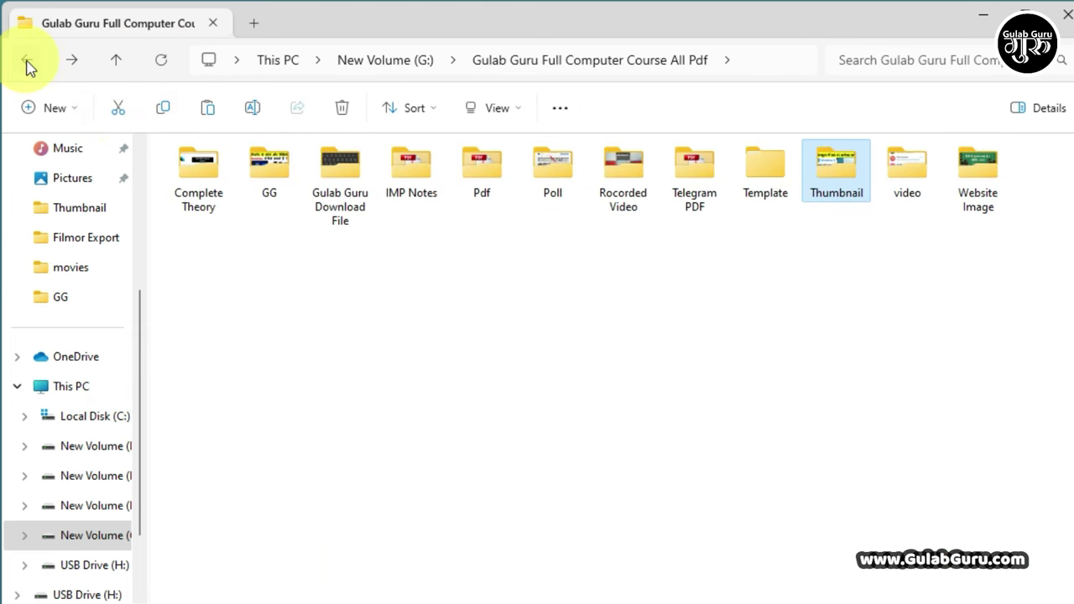
left_click(28, 66)
left_click(29, 65)
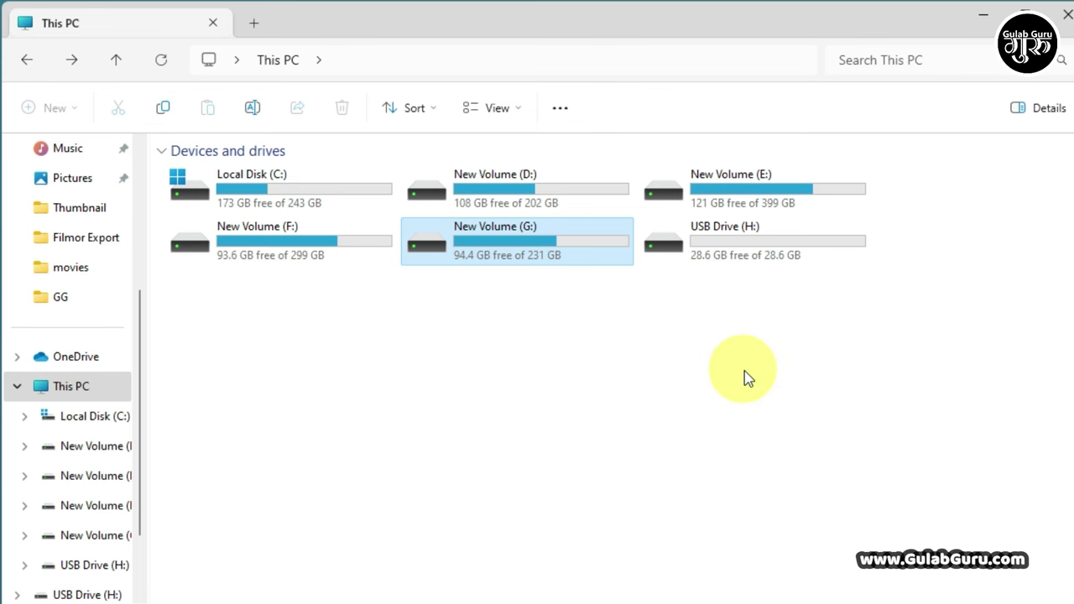
double_click(728, 242)
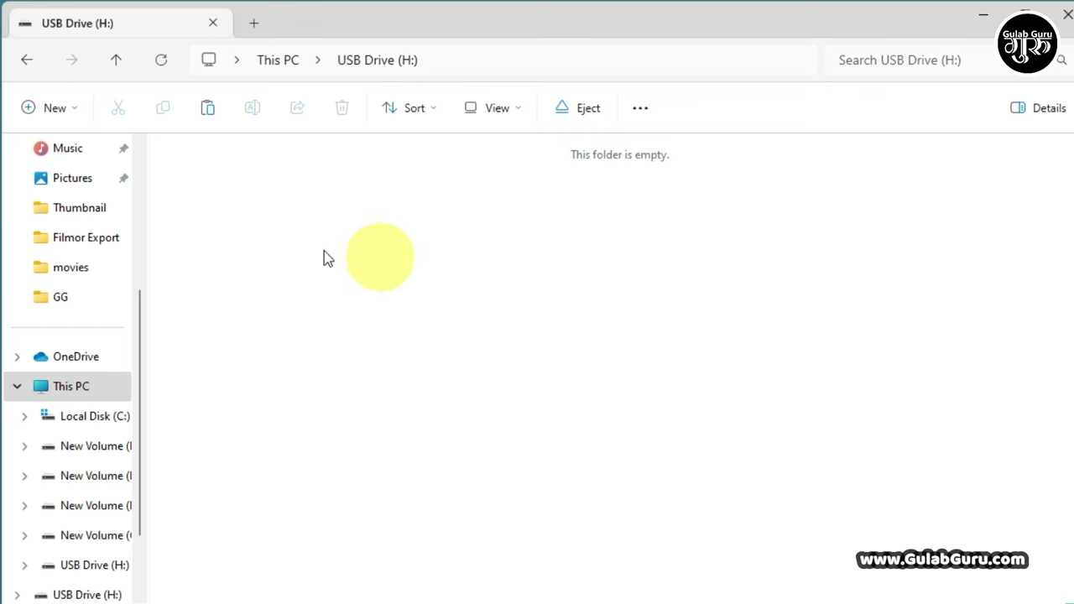
Step: Create a new folder named "photo" on USB Drive (H:)
left_click(31, 109)
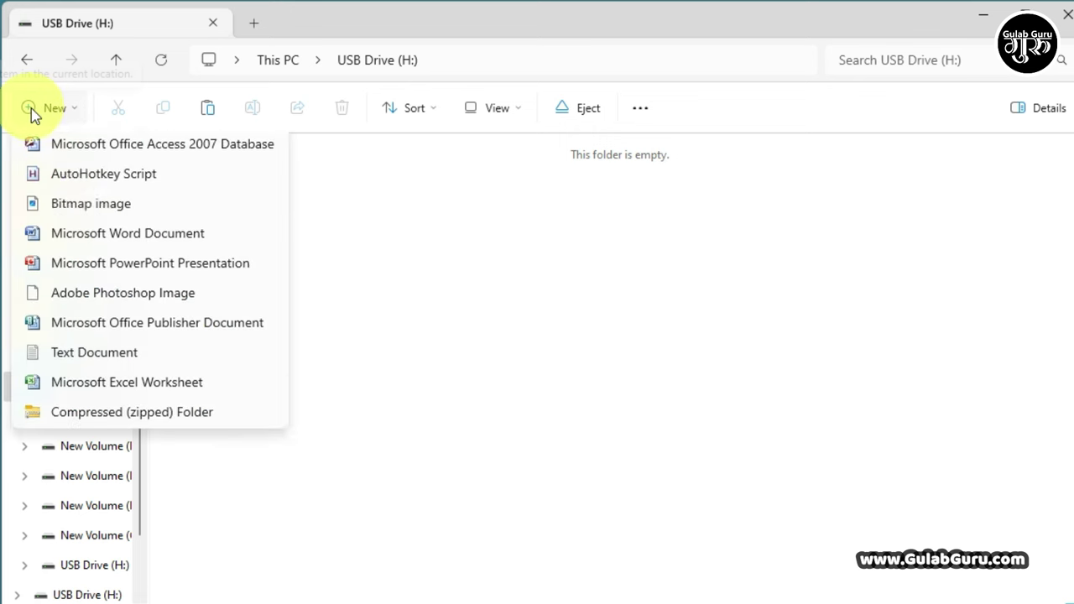
left_click(72, 151)
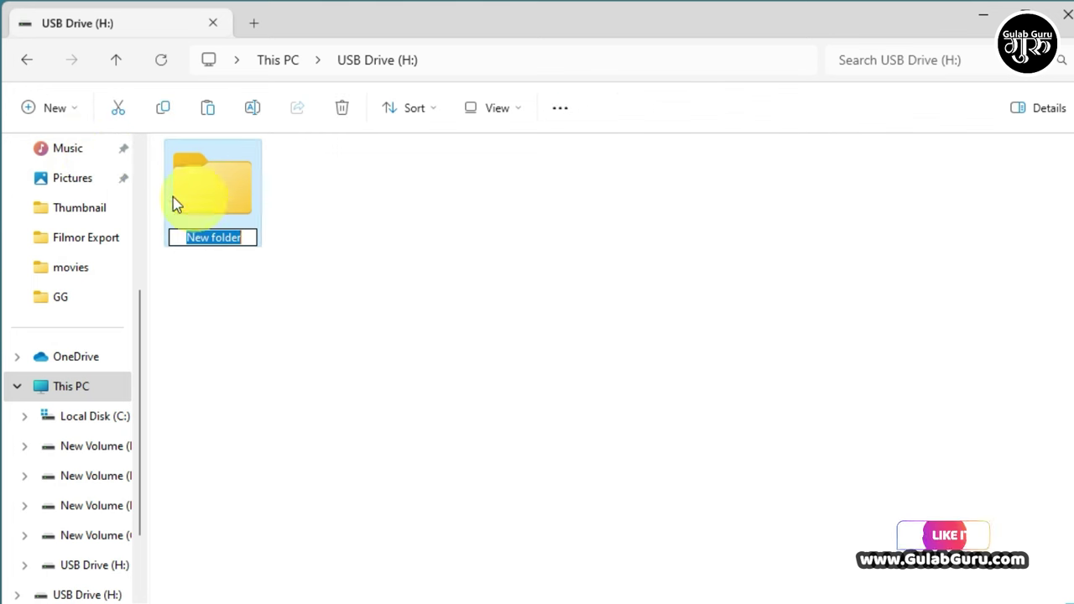
type("photo")
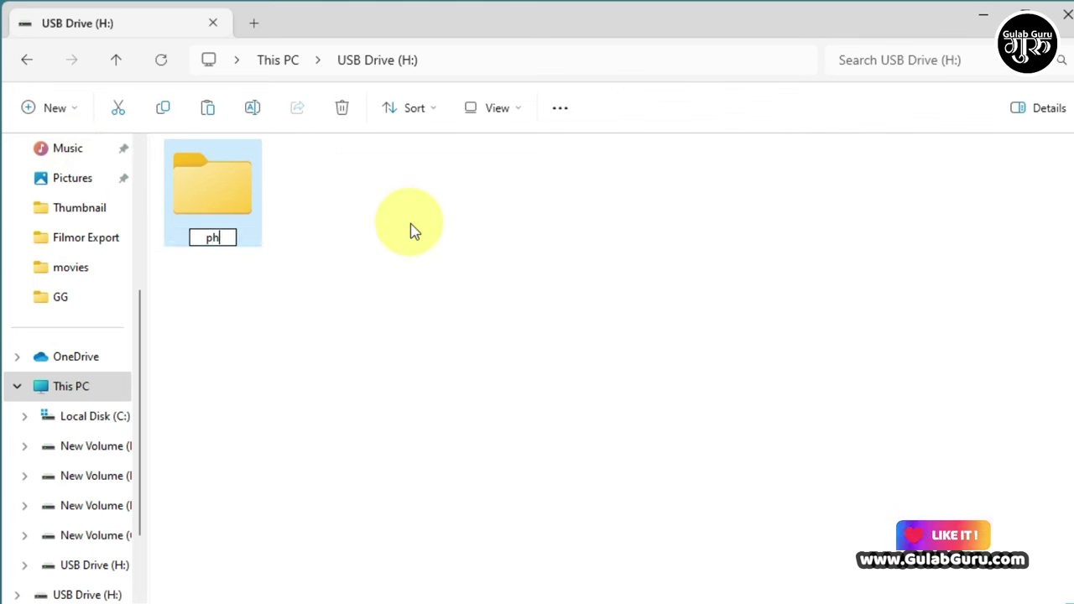
left_click(408, 184)
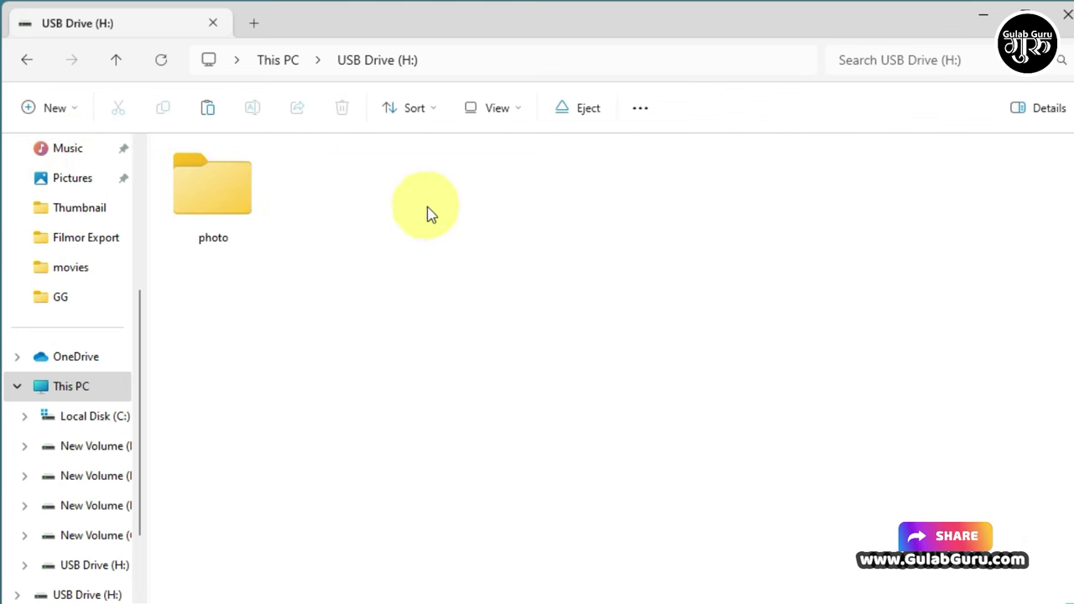
Step: Open the photo folder and paste the copied Thumbnail images into it
double_click(199, 202)
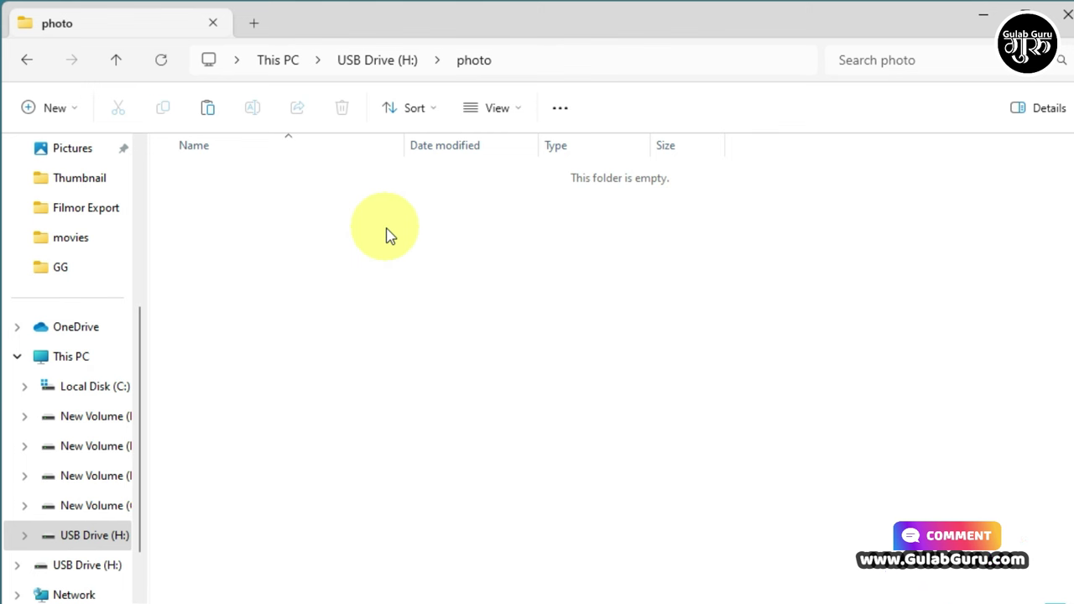
right_click(256, 192)
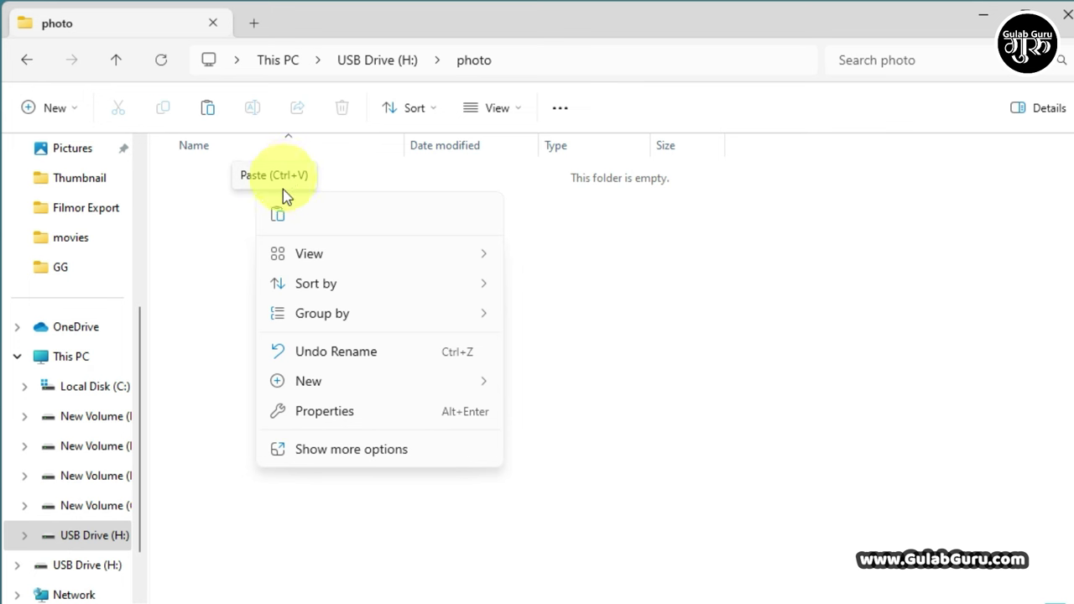
left_click(279, 218)
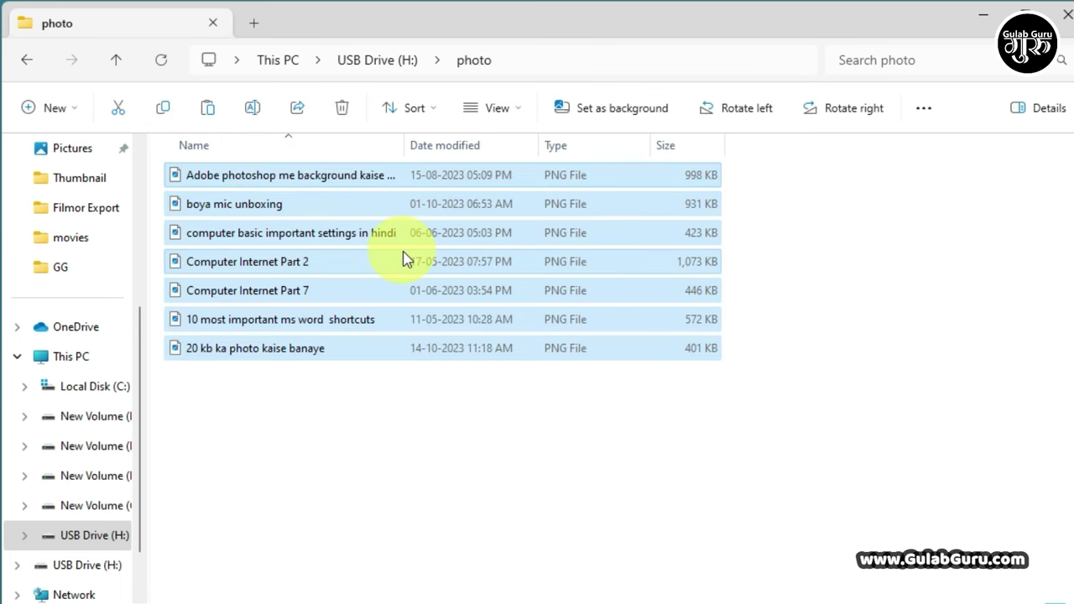
Step: Display the photo folder's files as large icons and clear the selection
left_click(513, 109)
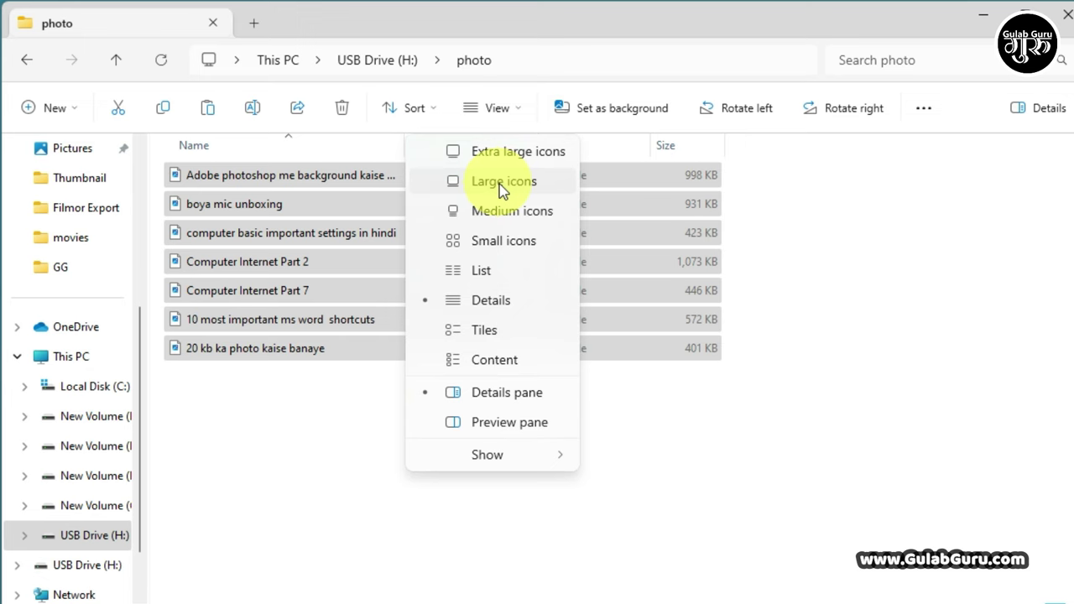
left_click(502, 183)
left_click(593, 329)
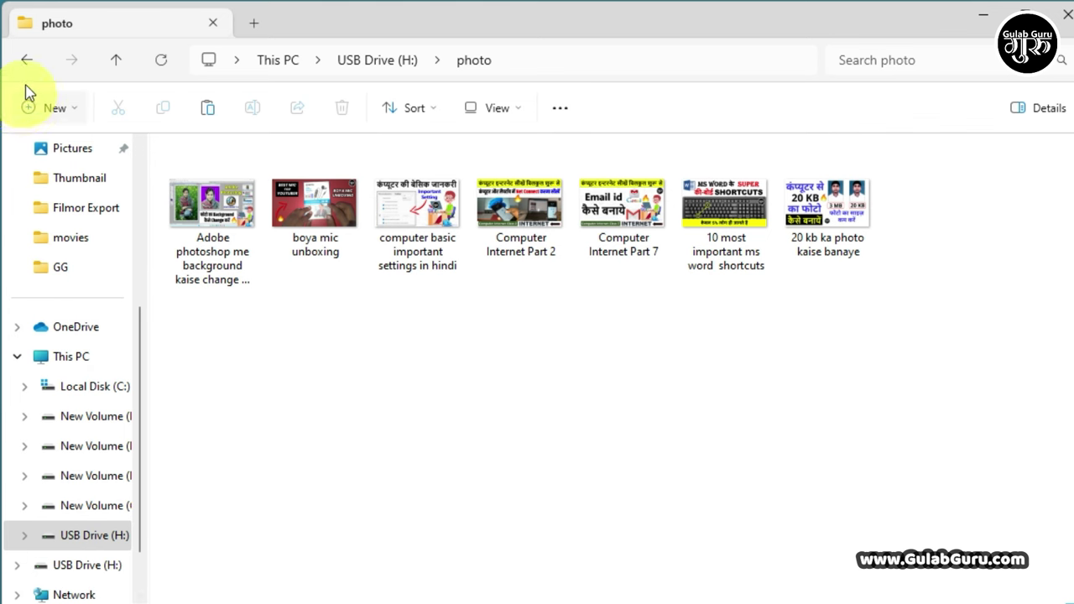
Step: Return to This PC and open the Thumbnail folder inside Gulab Guru Full Computer Course All Pdf on New Volume (G:)
left_click(26, 62)
left_click(26, 63)
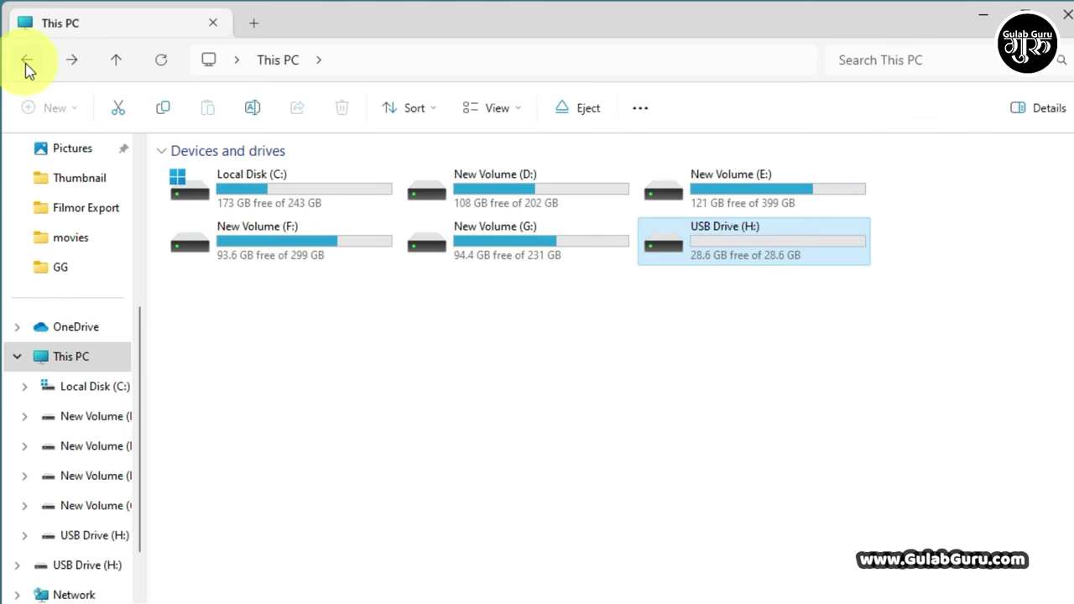
double_click(504, 242)
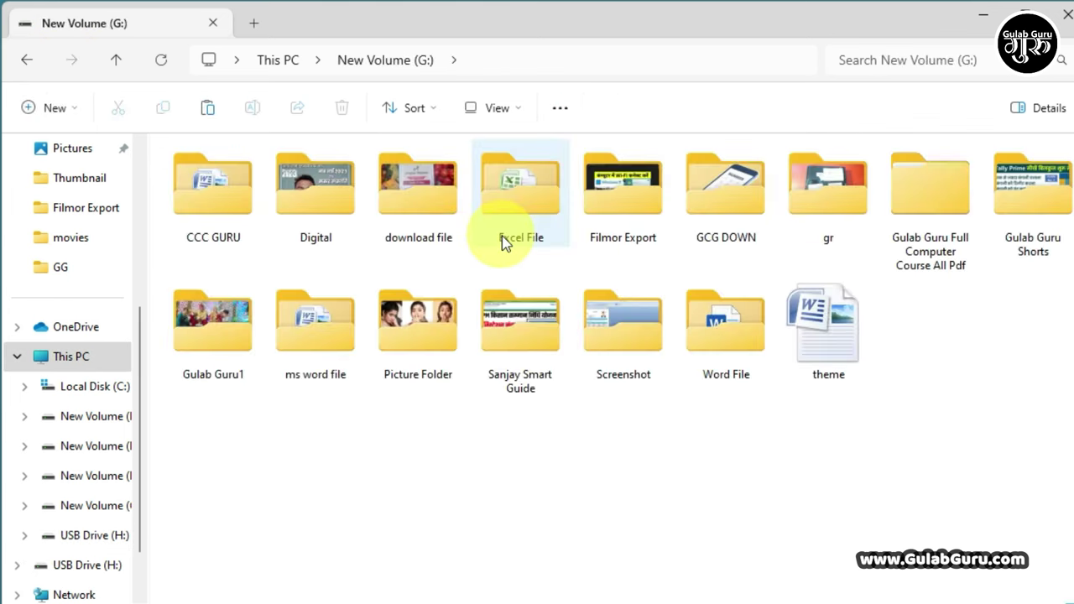
double_click(920, 206)
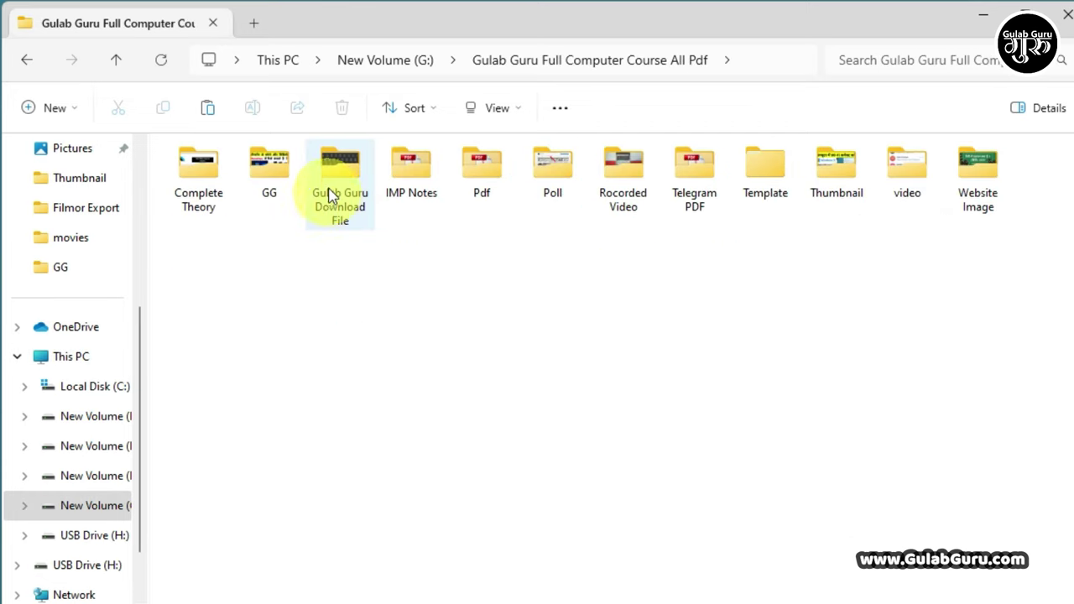
double_click(826, 176)
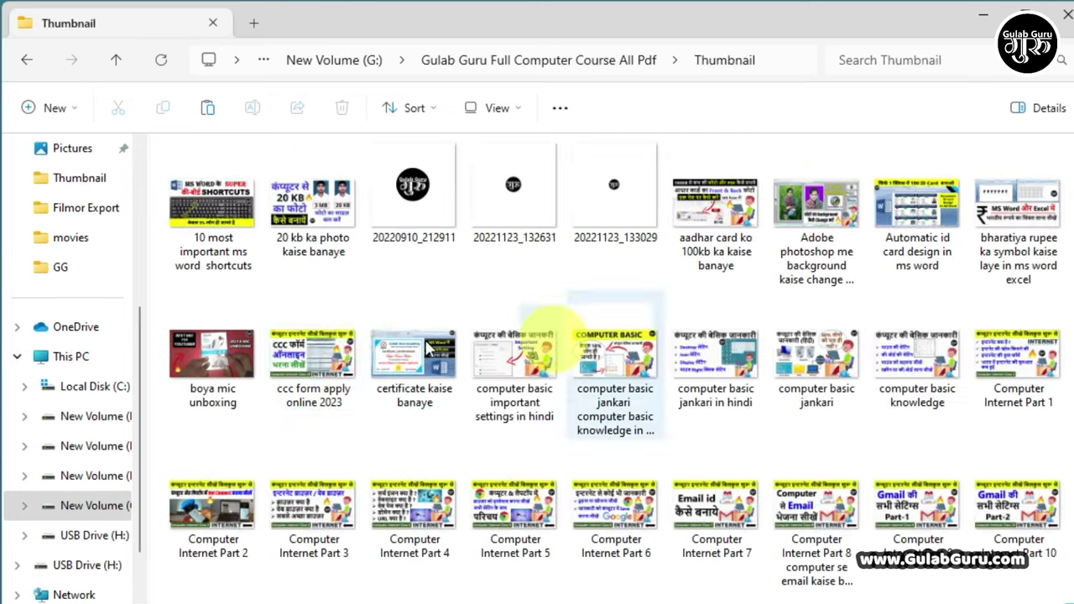
Step: Try selecting five images individually, then the range from How To Copy Text From Handwriting Image to How to Speed Up Windows 11 PC, clearing each selection
scroll(804, 439, "down", 5)
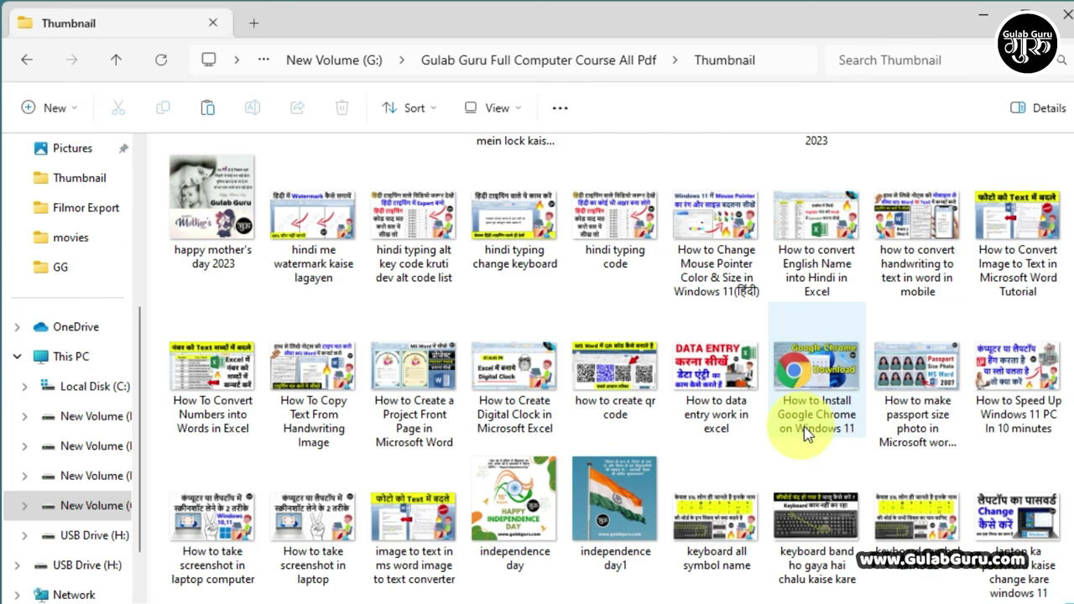
left_click(712, 375)
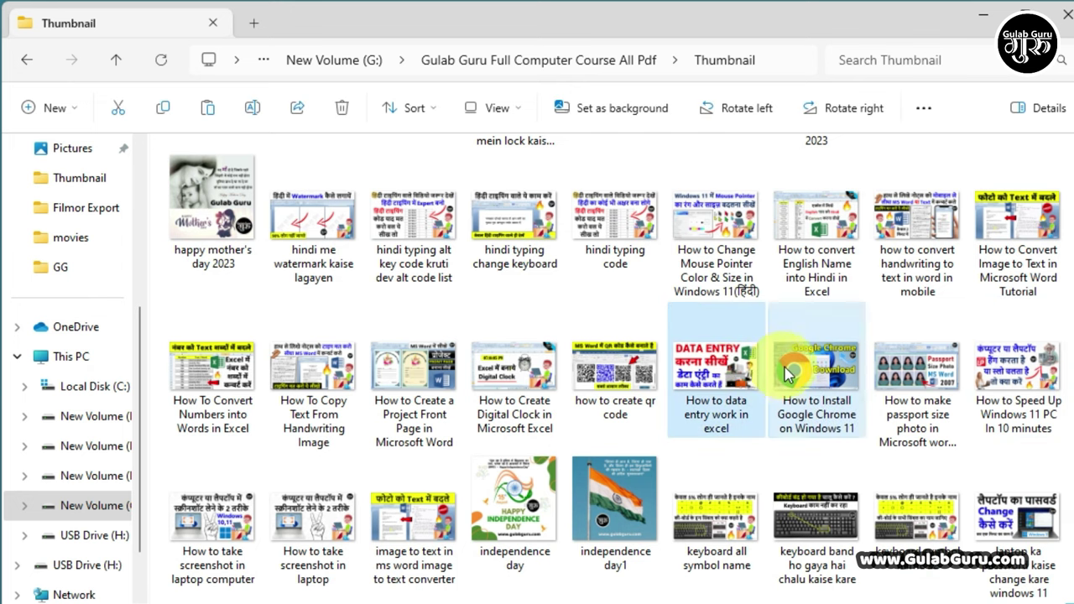
left_click(917, 369, "ctrl")
left_click(1018, 369, "ctrl")
left_click(610, 377, "ctrl")
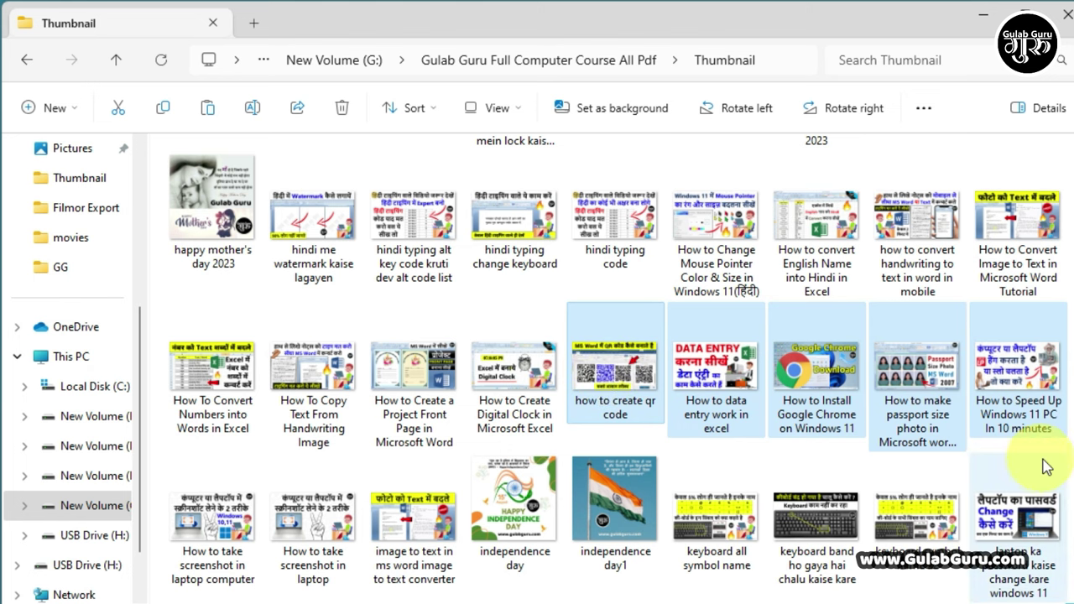
left_click(1041, 446)
left_click(311, 352, "shift")
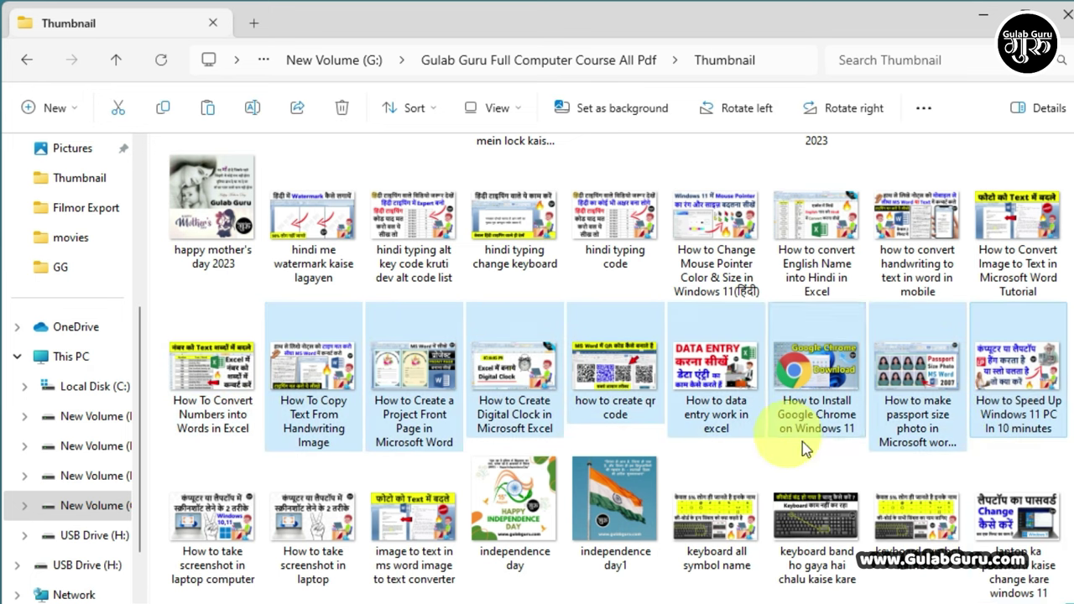
left_click(1020, 449)
Step: Try selecting seven images one by one, from How to Create a Project Front Page to How to Speed Up Windows 11 PC, and drop the selection
left_click(409, 376, "ctrl")
left_click(501, 375, "ctrl")
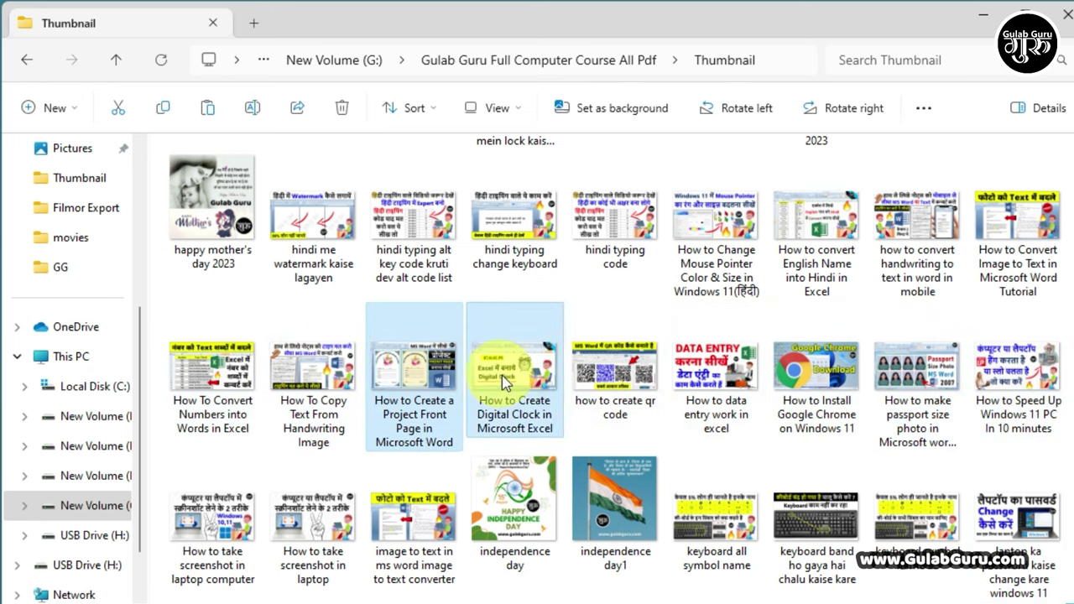
left_click(633, 374, "ctrl")
left_click(754, 385, "ctrl")
left_click(802, 374, "ctrl")
left_click(923, 377, "ctrl")
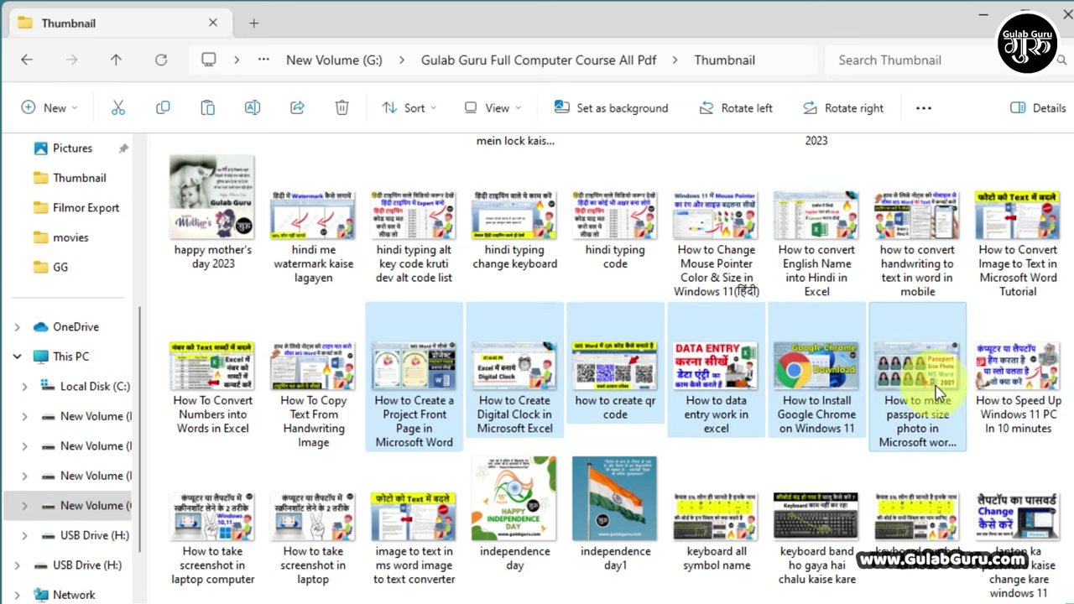
left_click(1011, 369, "ctrl")
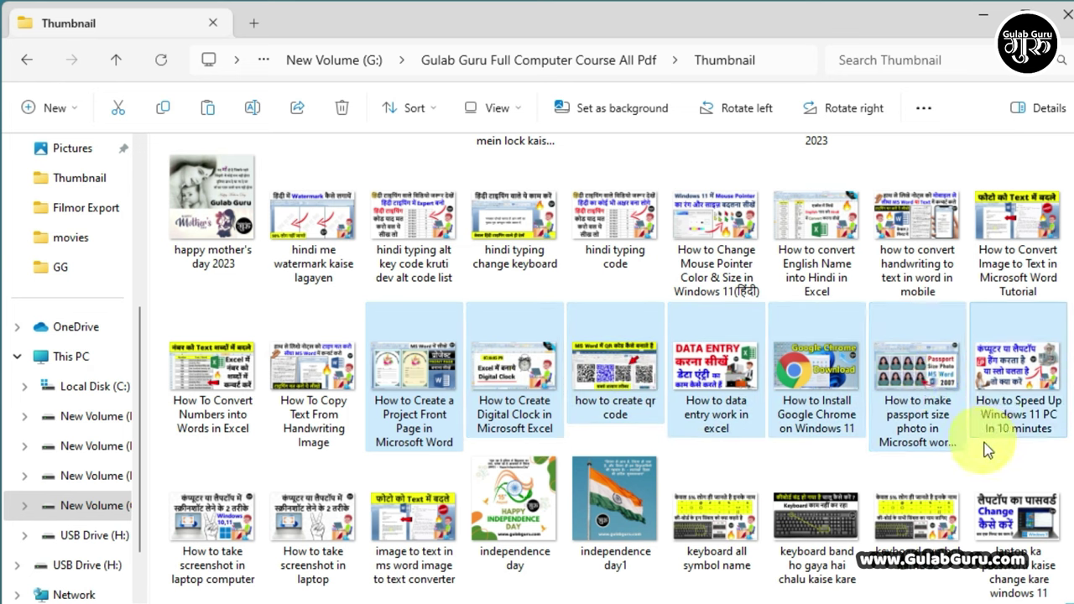
right_click(700, 329)
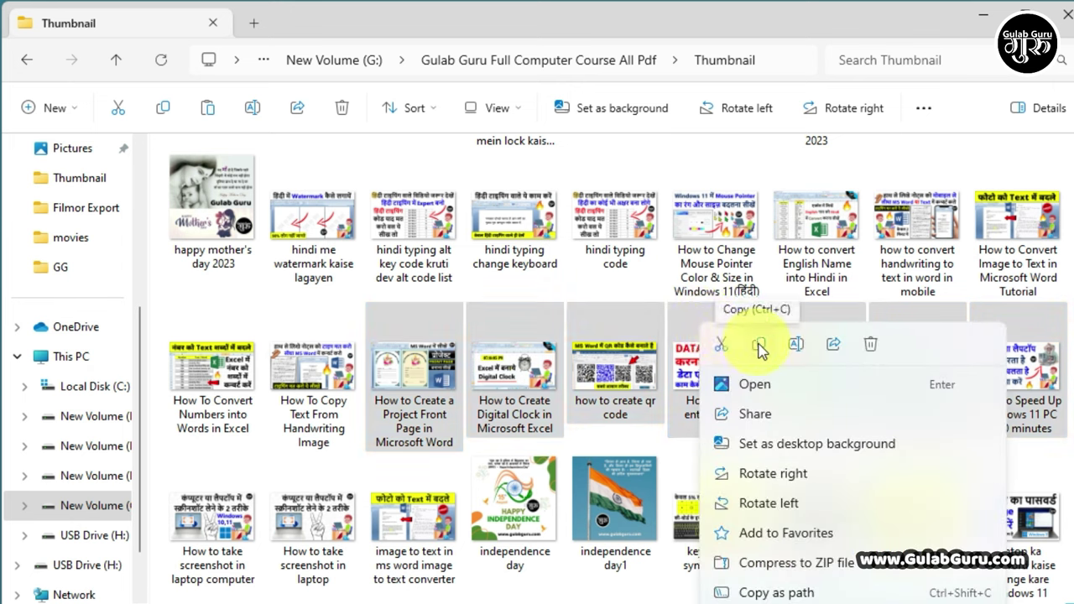
left_click(634, 323)
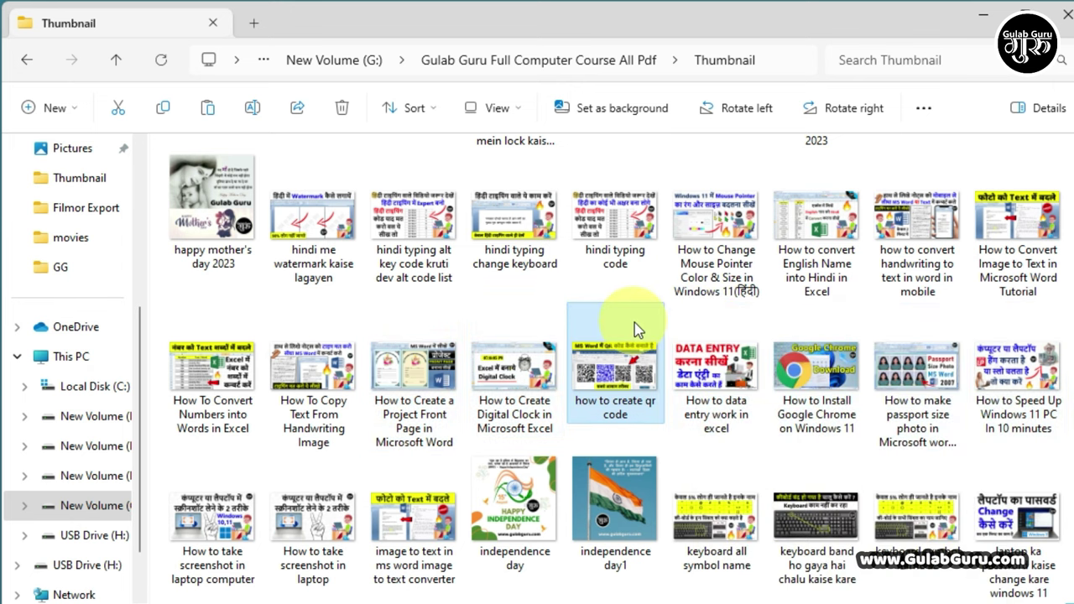
Step: Copy the range of seven images from How to Create a Project Front Page through How to Speed Up Windows 11 PC
left_click(415, 370)
left_click(989, 358, "shift")
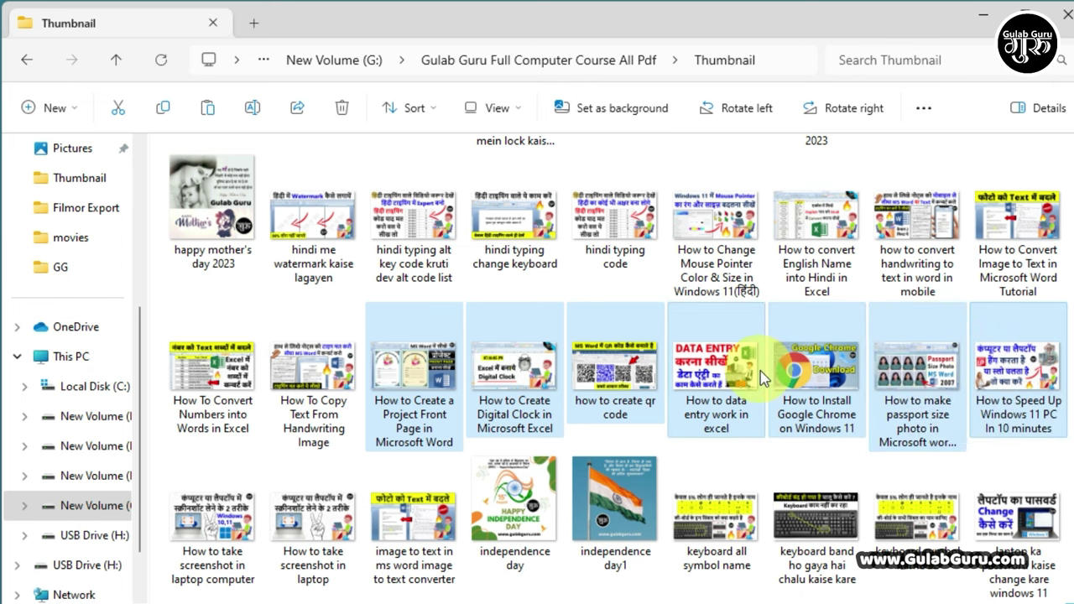
Step: Go back to This PC and open the photo folder on USB Drive (H:)
left_click(25, 60)
left_click(27, 60)
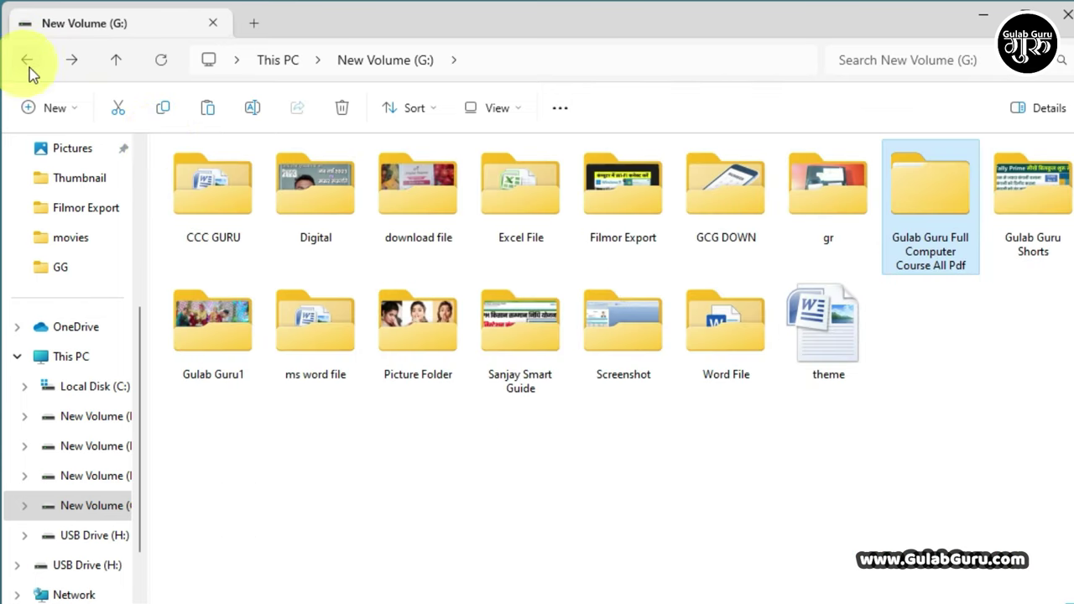
left_click(25, 67)
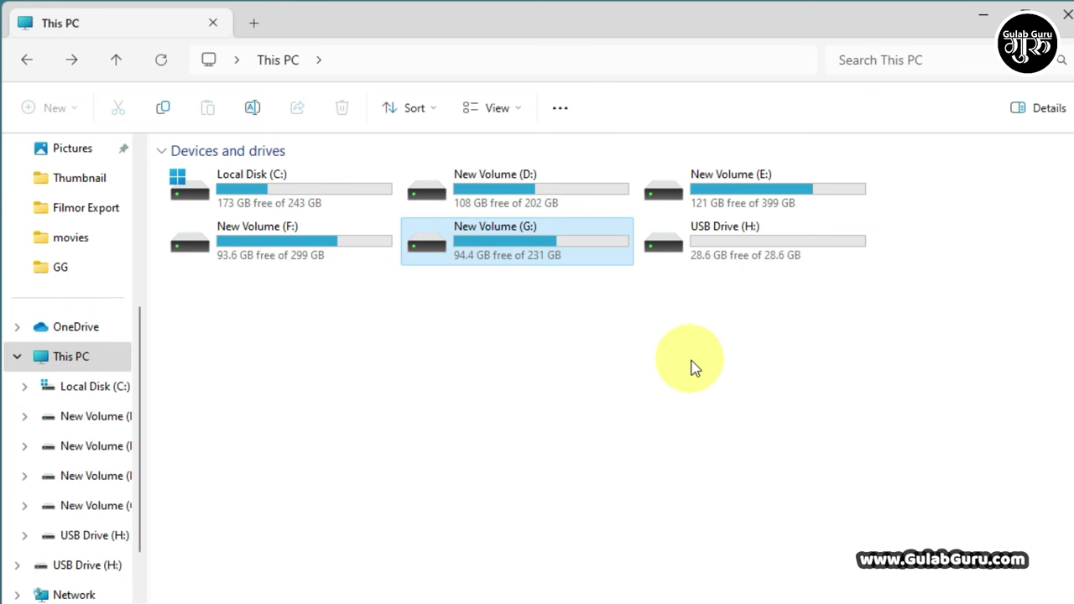
double_click(751, 247)
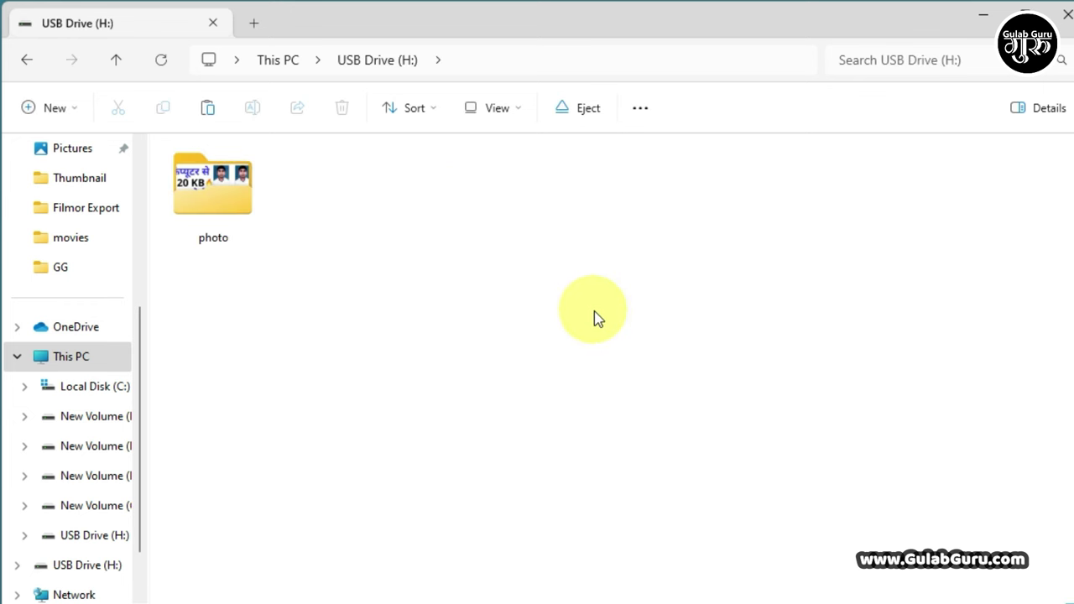
double_click(202, 191)
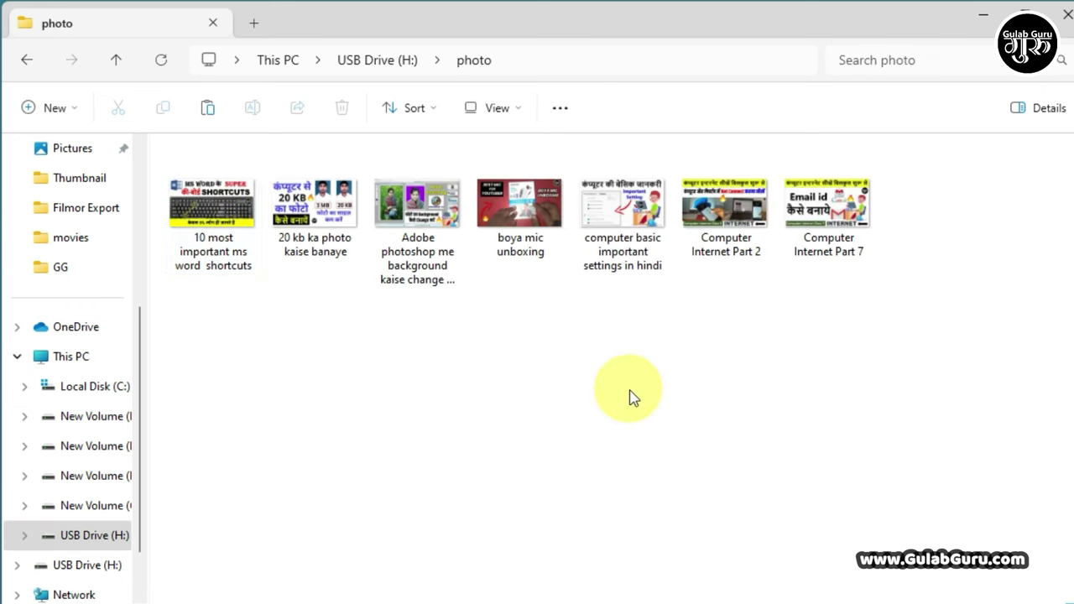
Step: Paste the seven copied images into the photo folder and clear the selection
right_click(515, 300)
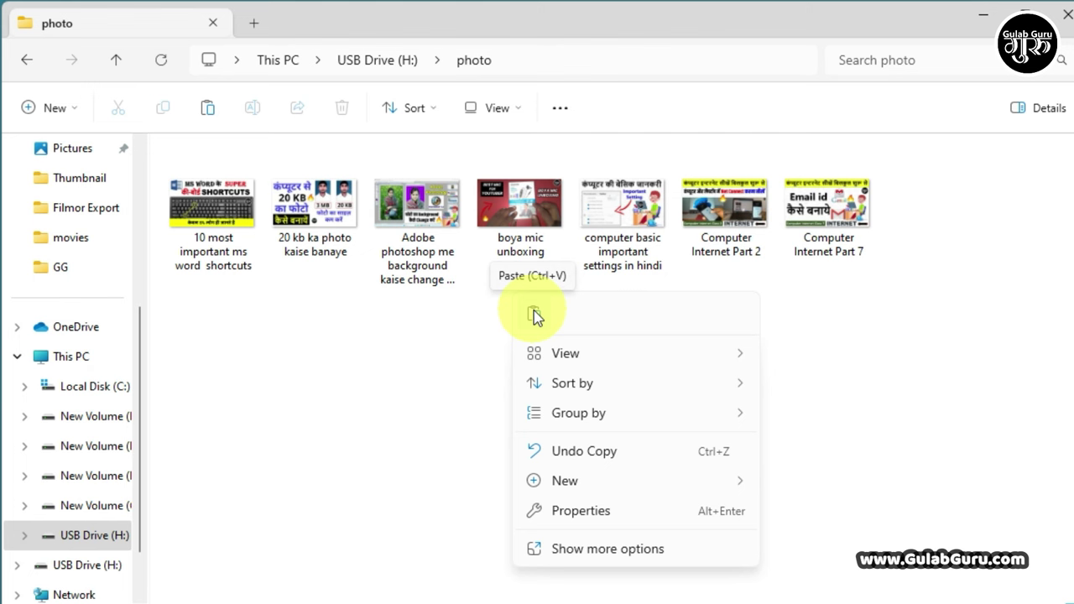
left_click(475, 324)
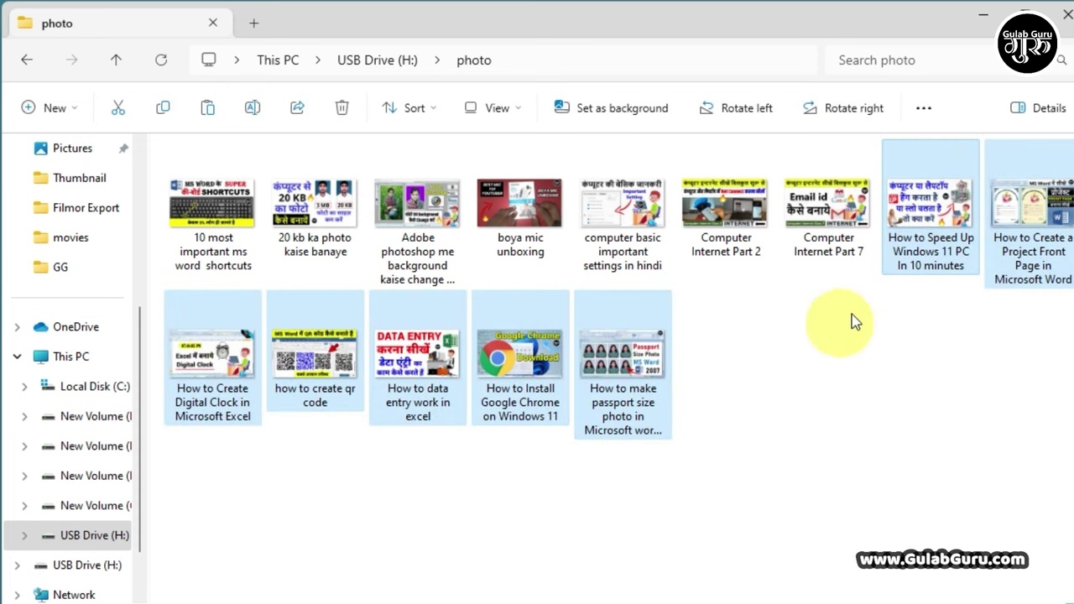
left_click(879, 411)
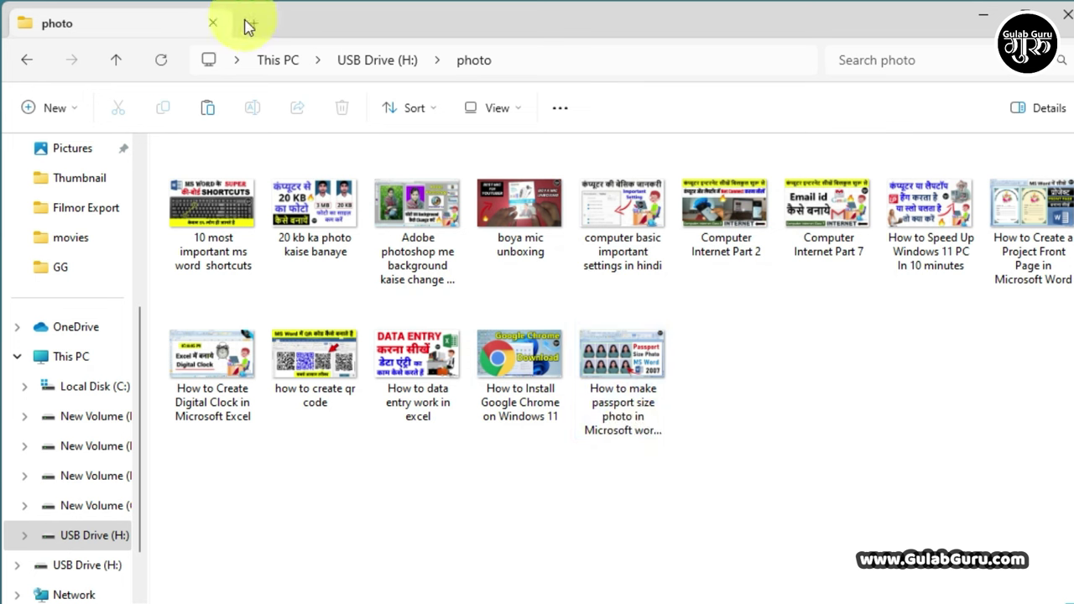
Step: Return to This PC and reopen USB Drive (H:) to check its contents
left_click(26, 66)
left_click(27, 66)
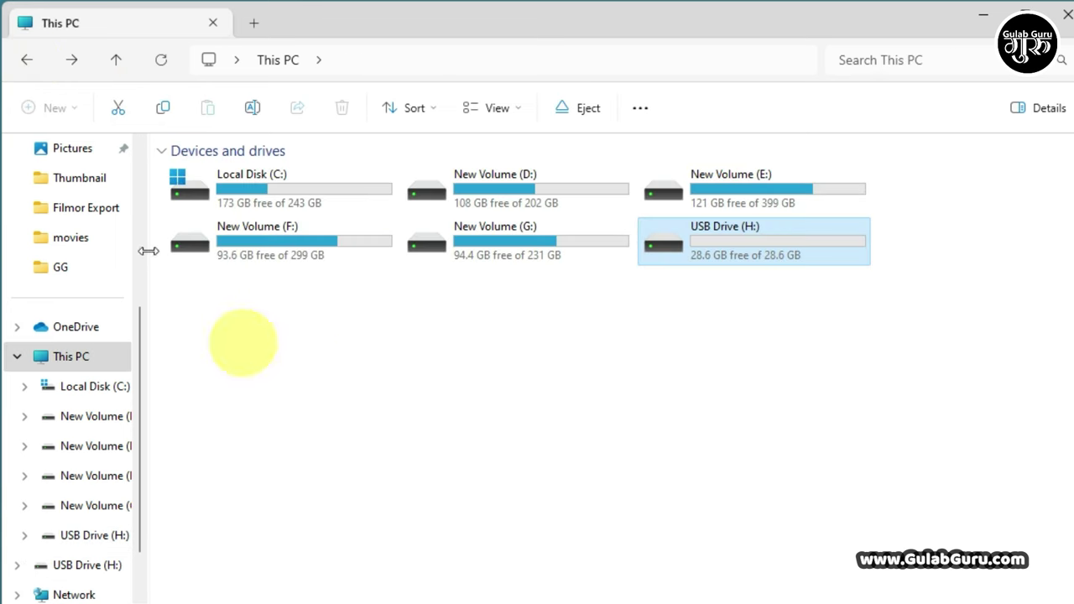
double_click(724, 248)
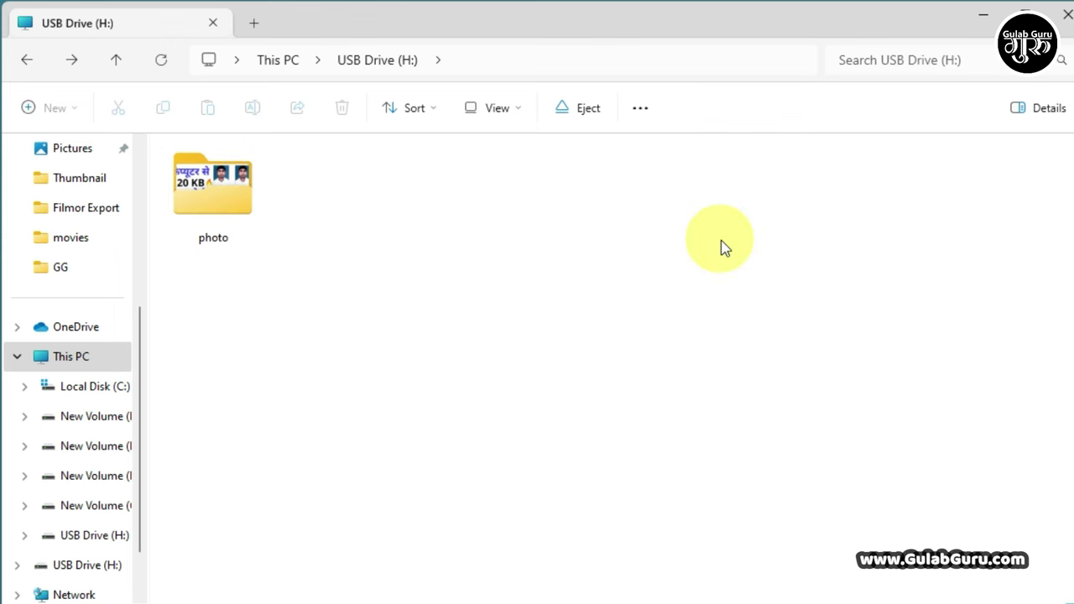
Step: Open the Thumbnail folder on New Volume (G:) in a new tab and the photo folder of USB Drive (H:) in the existing tab
left_click(256, 32)
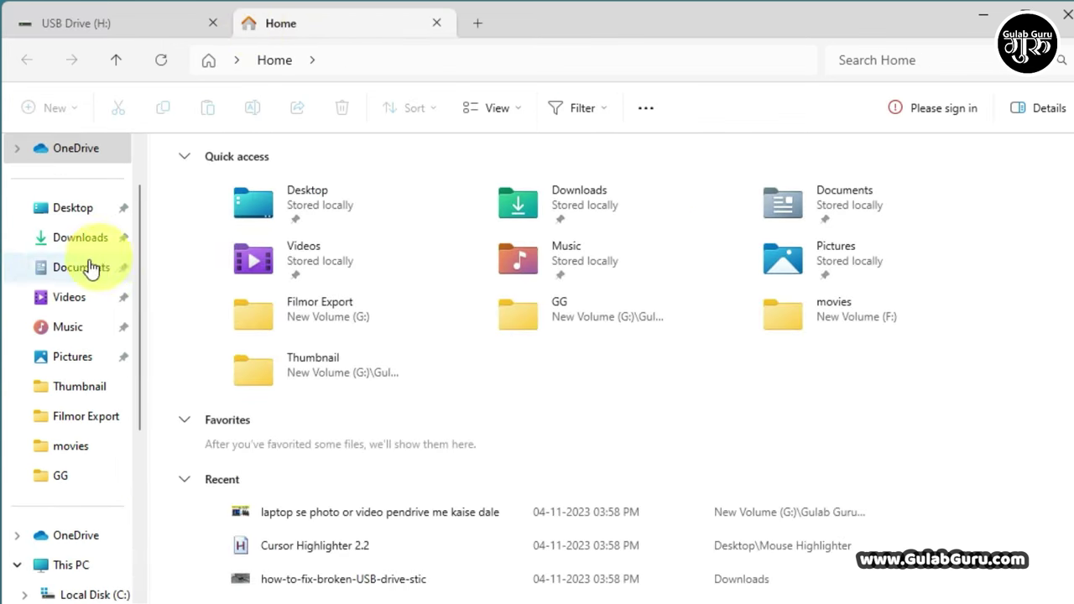
left_click(70, 564)
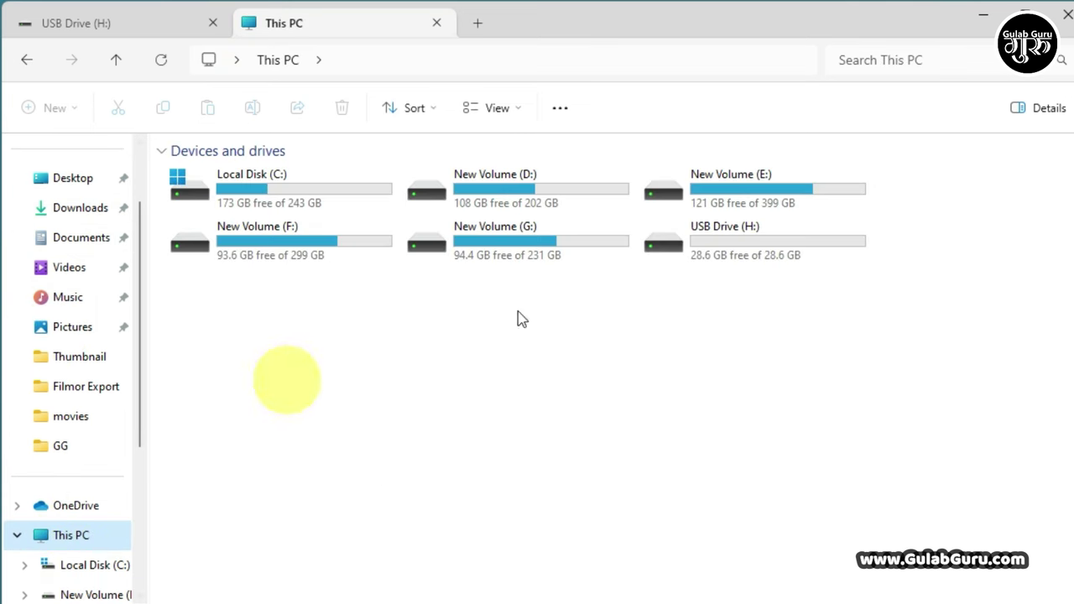
double_click(503, 243)
double_click(941, 202)
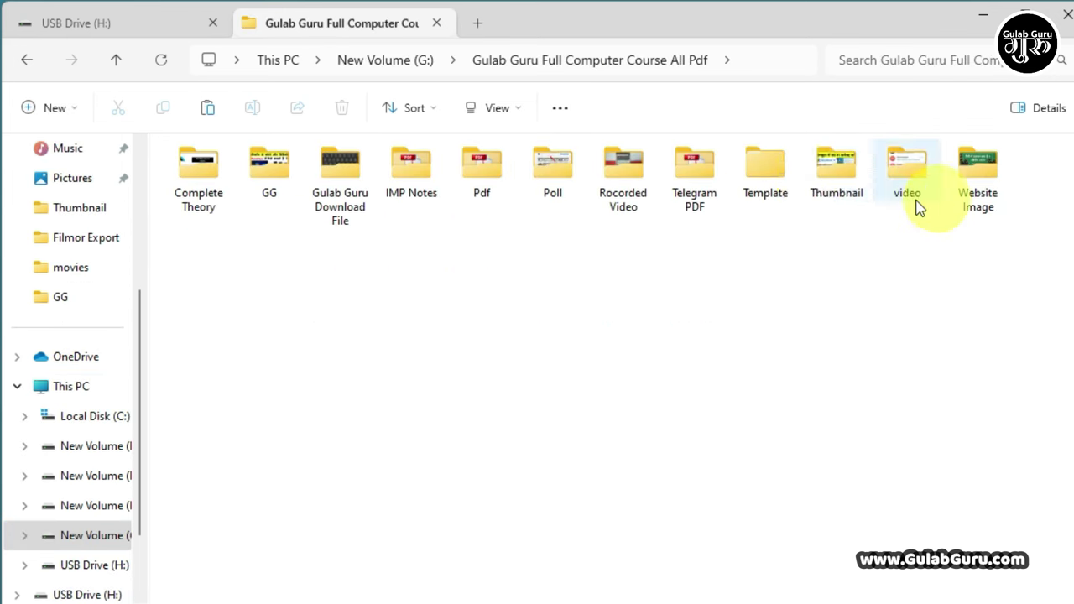
double_click(822, 163)
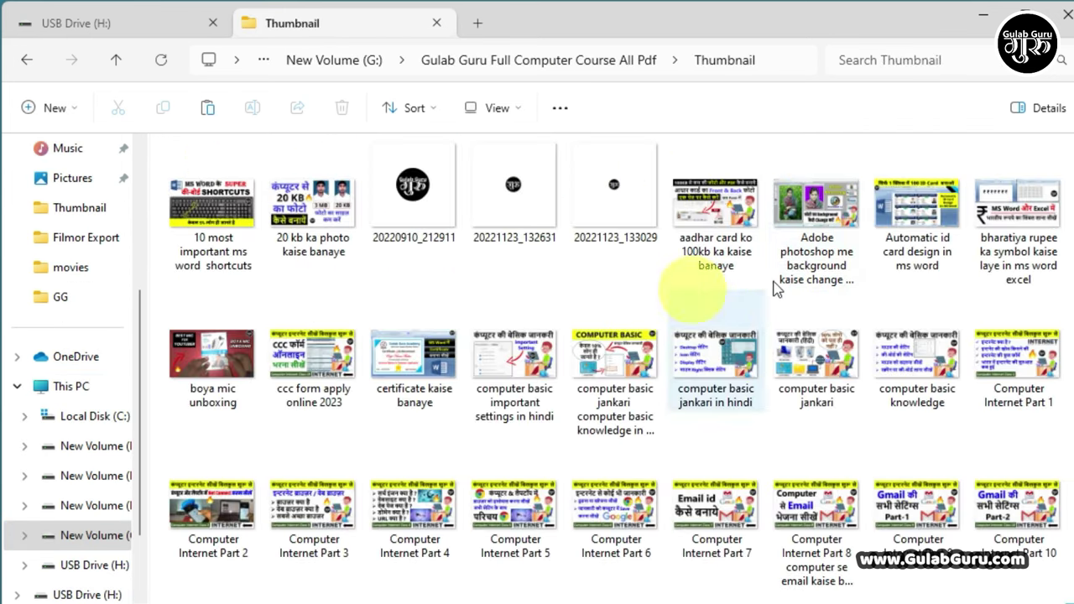
scroll(887, 348, "down", 10)
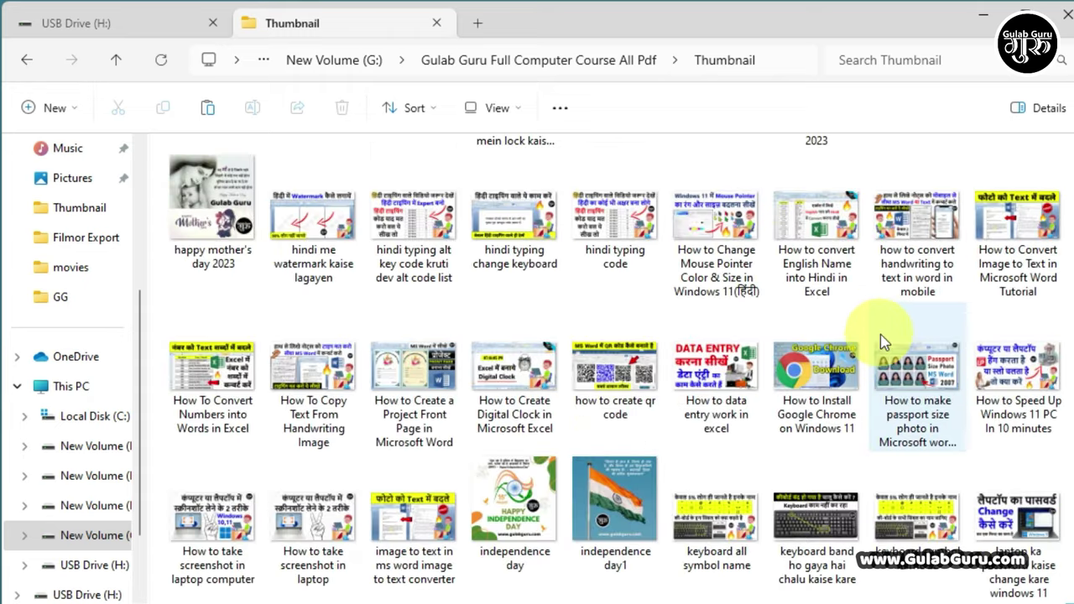
mouse_move(761, 434)
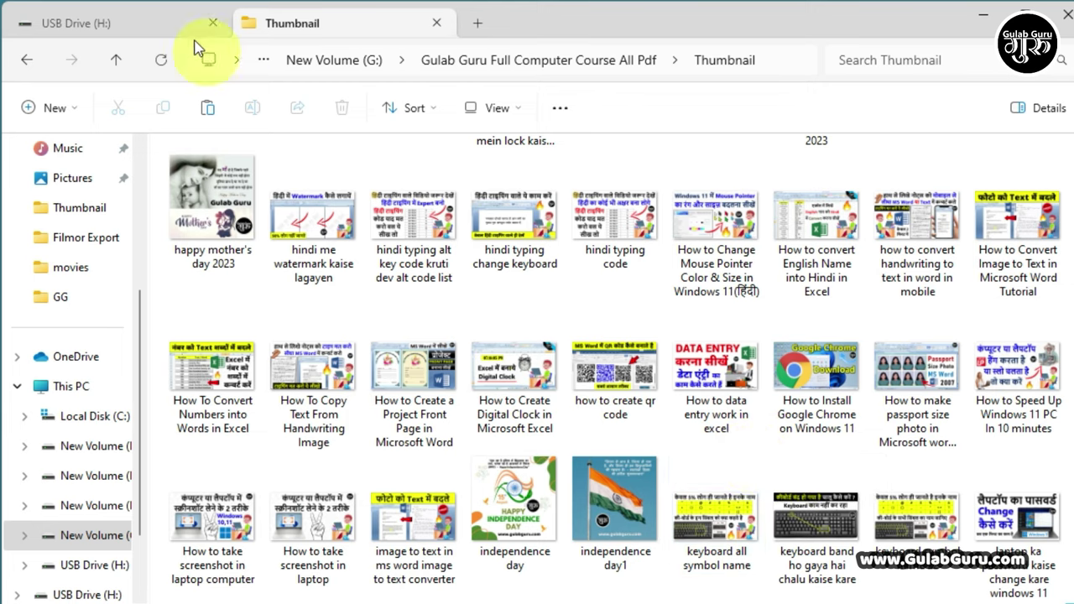
left_click(139, 27)
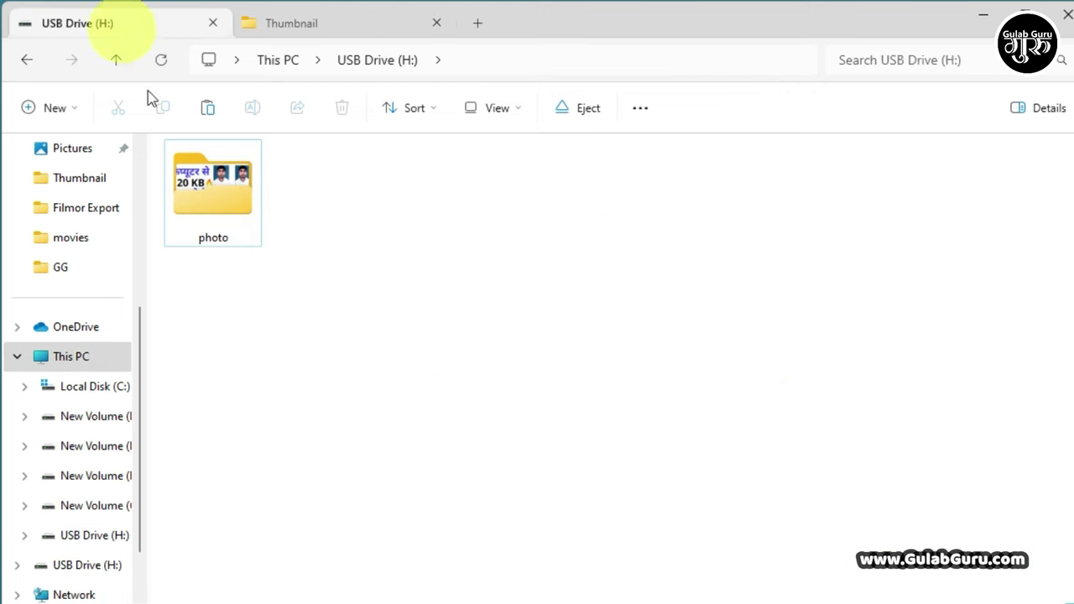
double_click(204, 190)
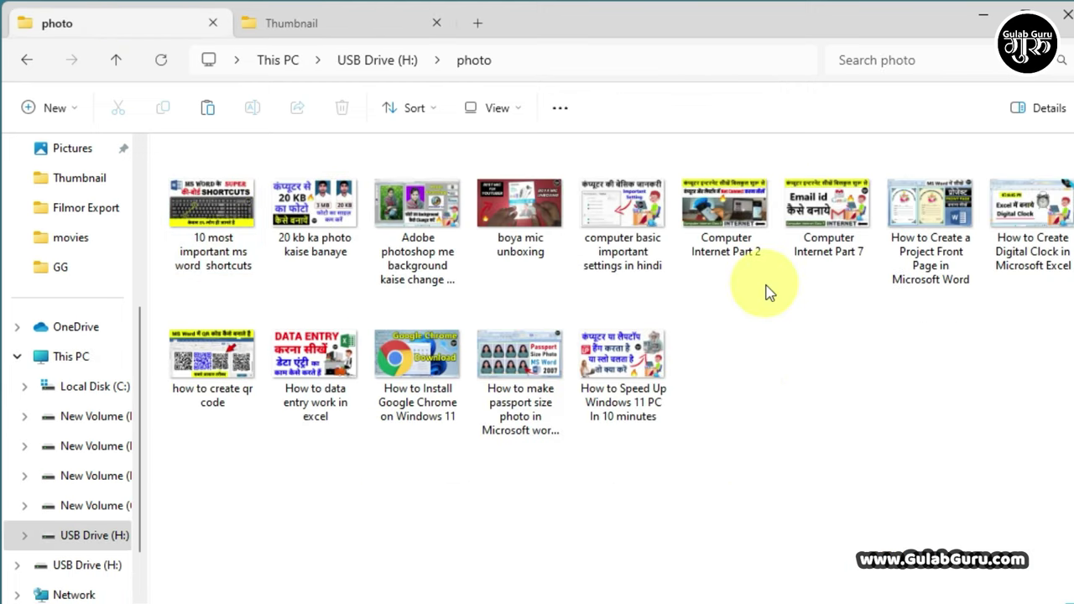
Step: Copy the logo change image from the Thumbnail folder directly into the photo folder and check that it exists in both
left_click(284, 23)
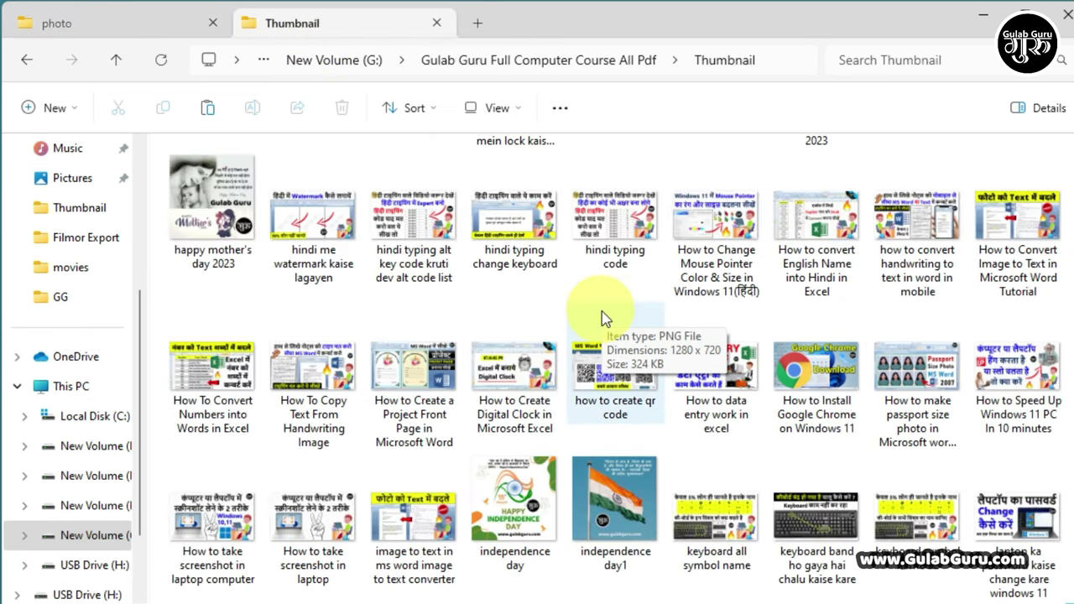
scroll(621, 327, "down", 5)
scroll(657, 326, "up", 2)
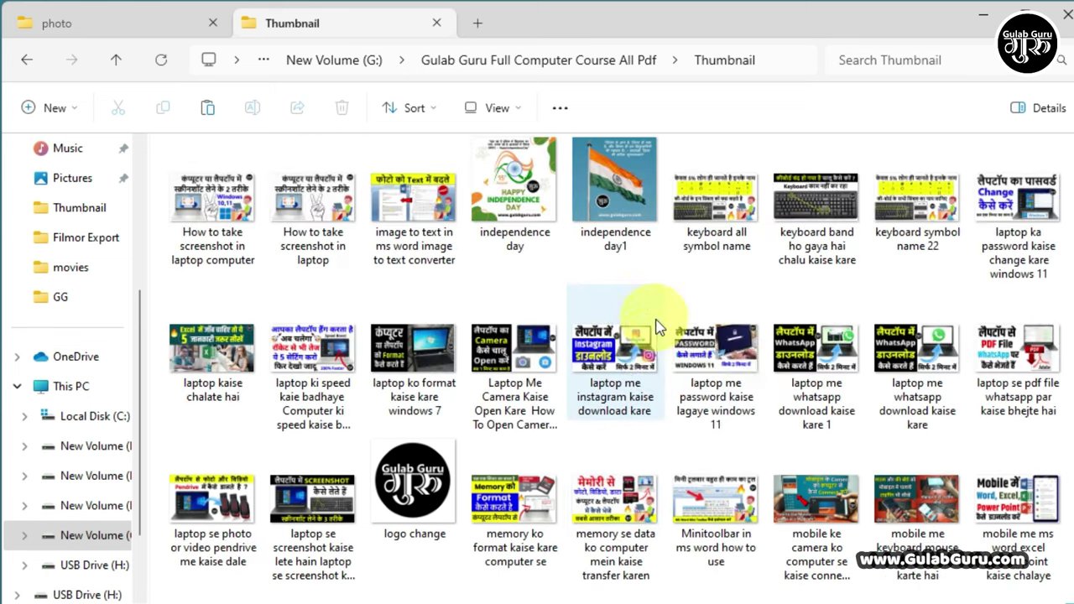
scroll(420, 457, "down", 2)
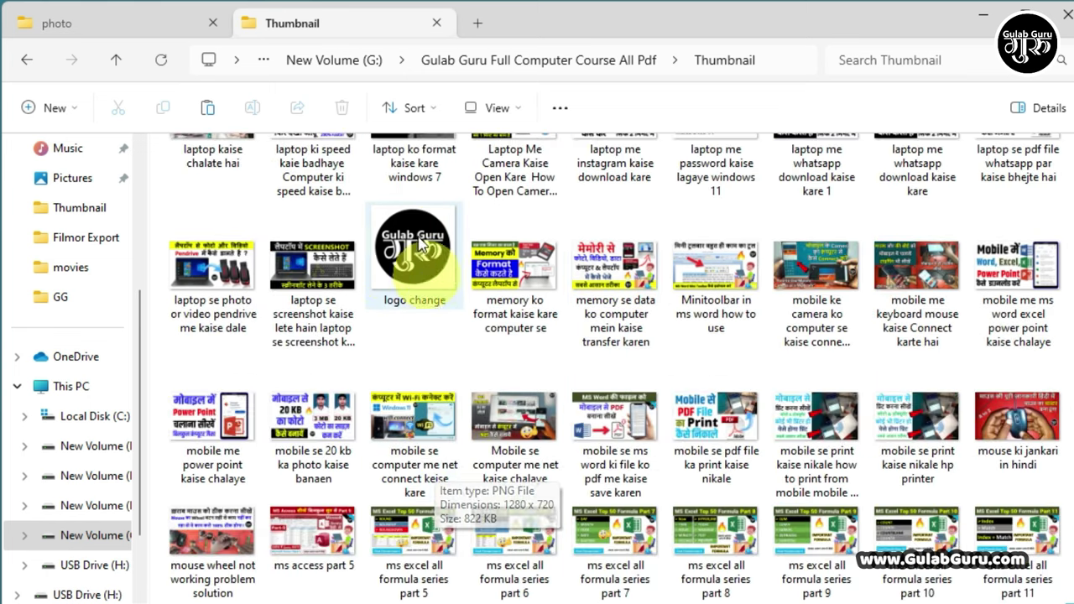
left_click(417, 260)
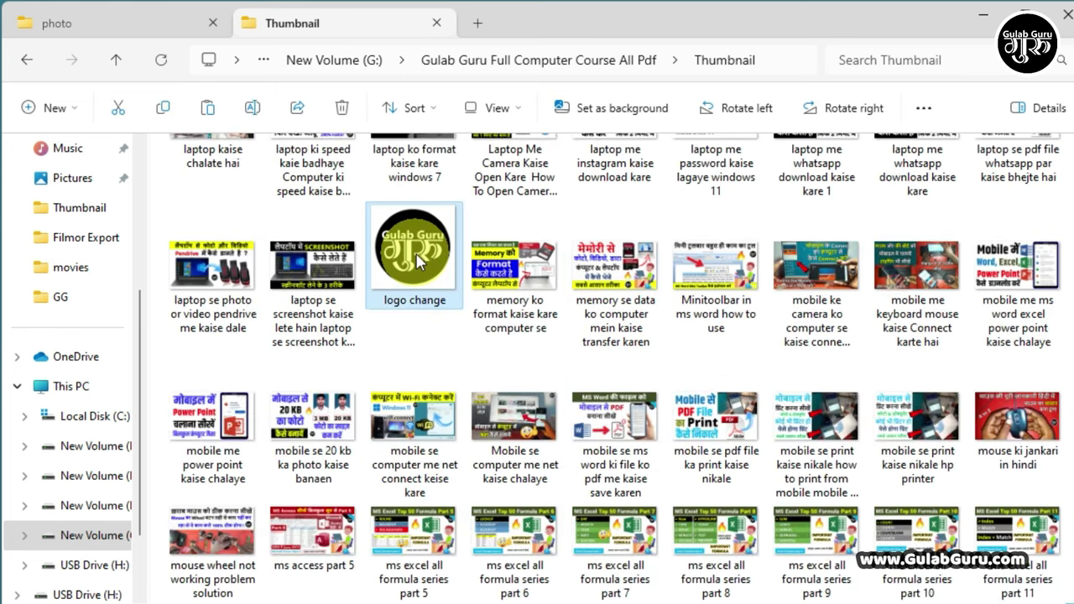
left_click_drag(417, 262, 733, 393)
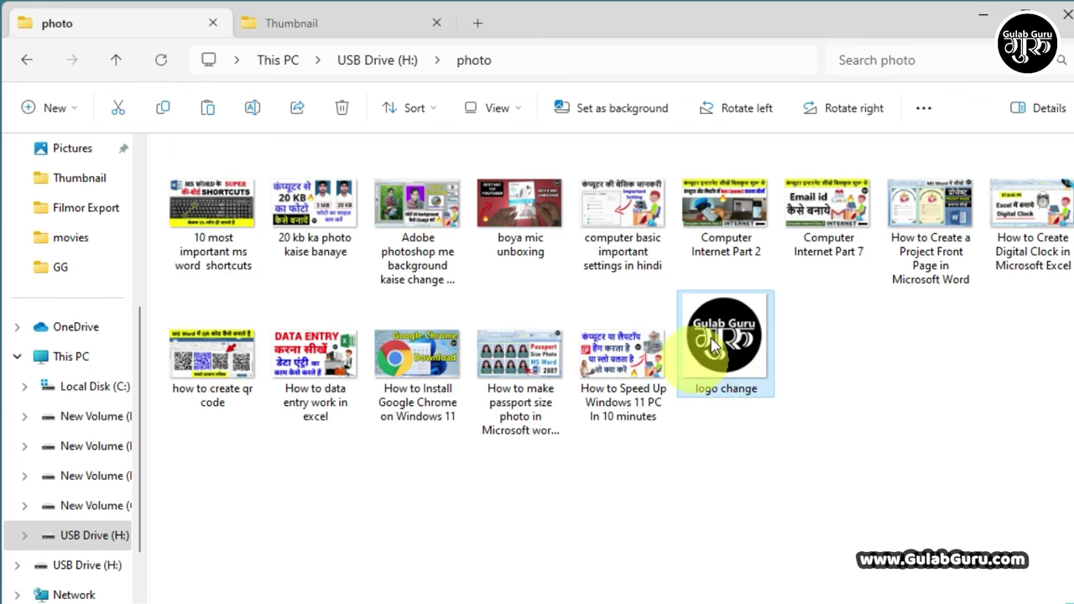
left_click(348, 19)
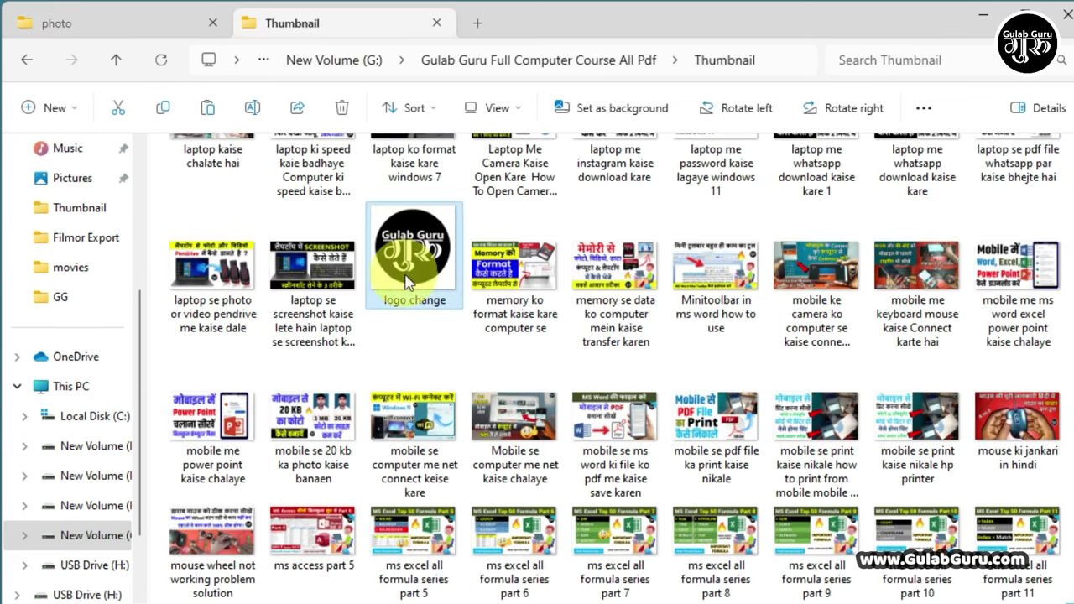
left_click(95, 23)
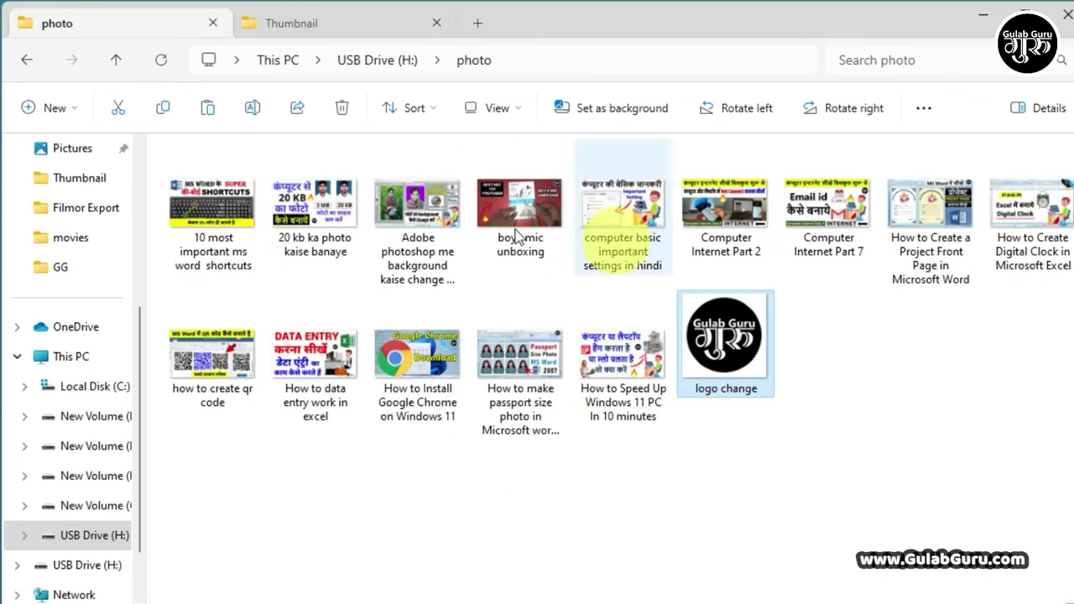
Step: Copy the Thumbnail images from memory ko format kaise kare through mouse ki jankari in hindi into the photo folder, leaving out logo change
left_click(324, 25)
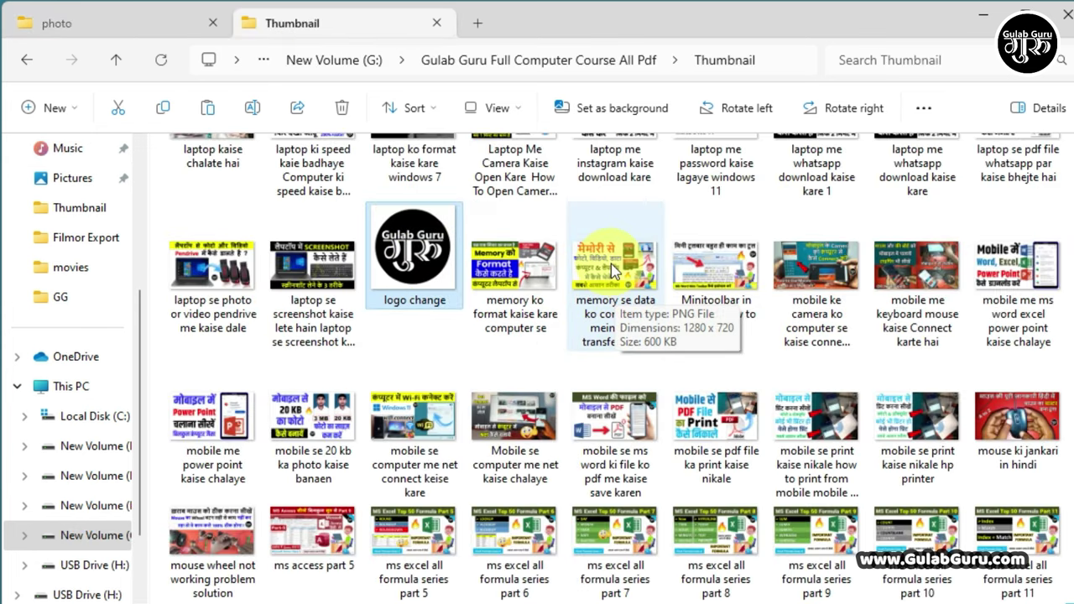
left_click(1004, 450, "shift")
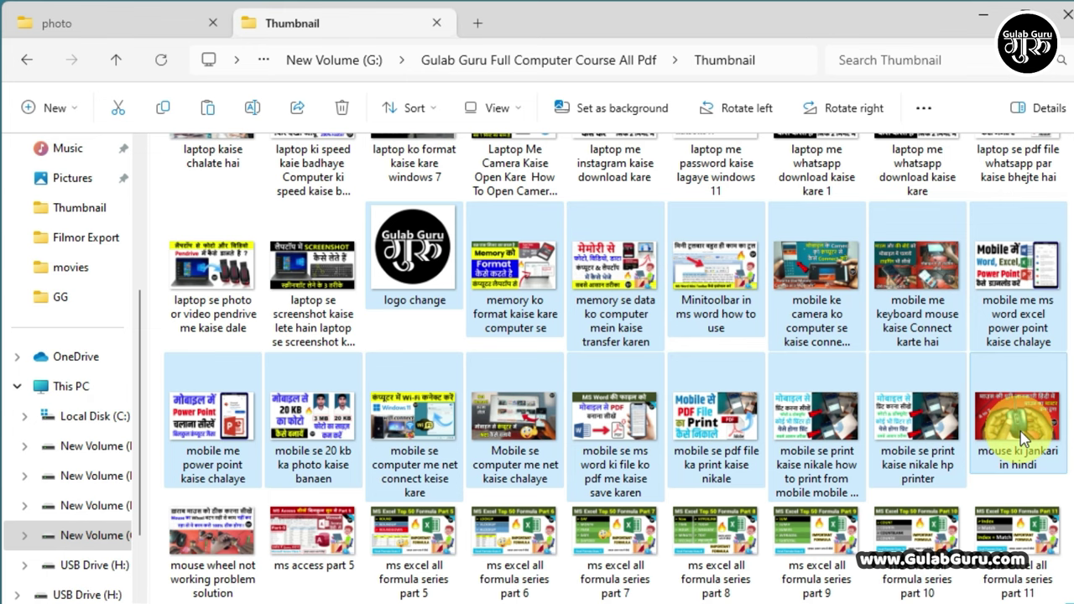
left_click(413, 252, "ctrl")
left_click_drag(537, 285, 736, 468)
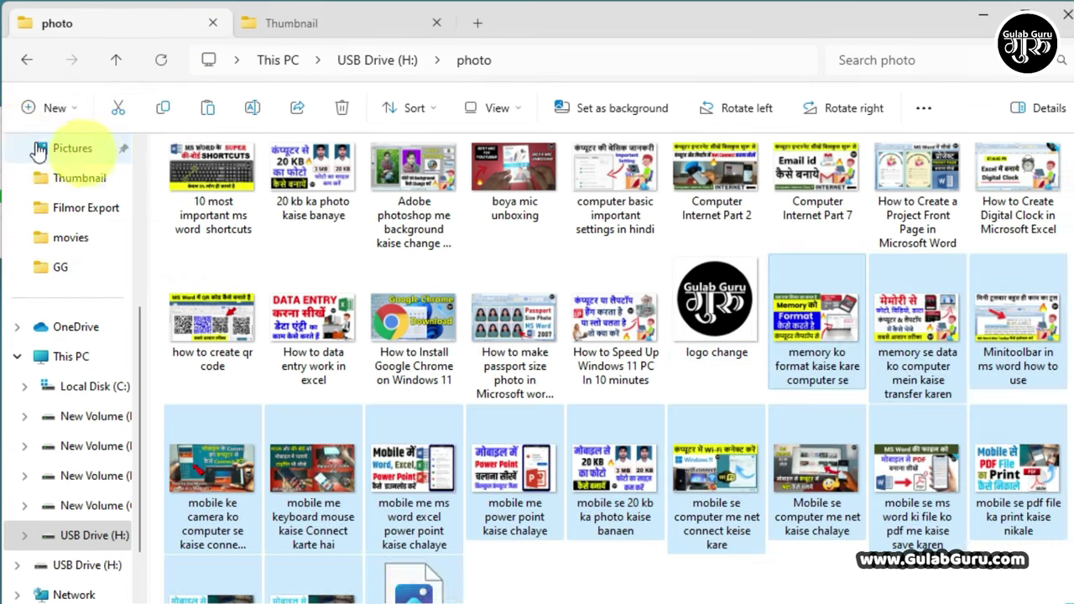
left_click(724, 582)
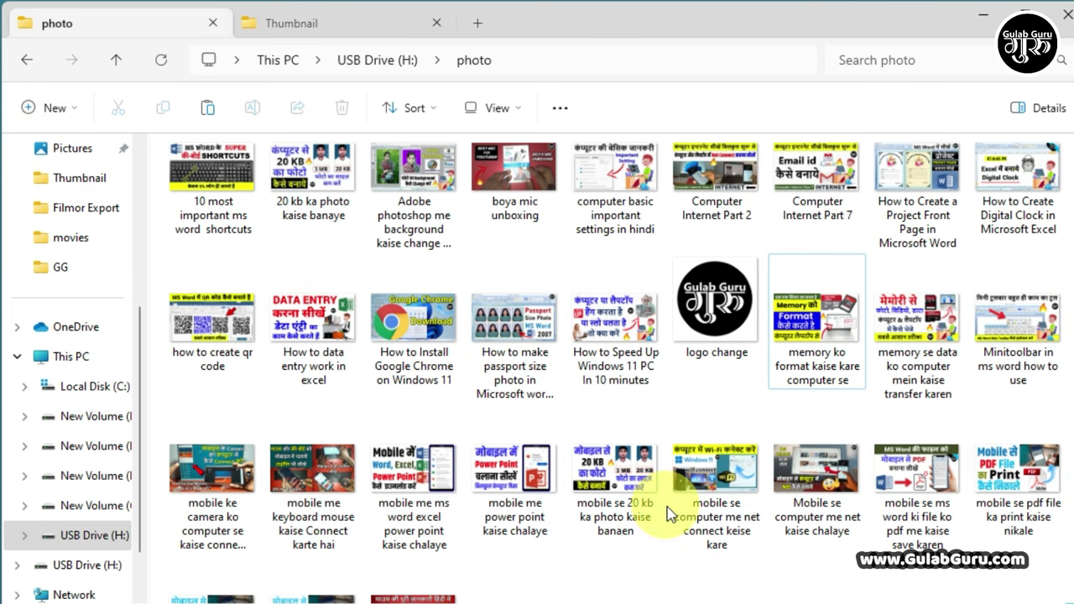
Step: Go back to This PC and reopen the photo folder on USB Drive (H:) to review the copied images
left_click(26, 59)
left_click(26, 59)
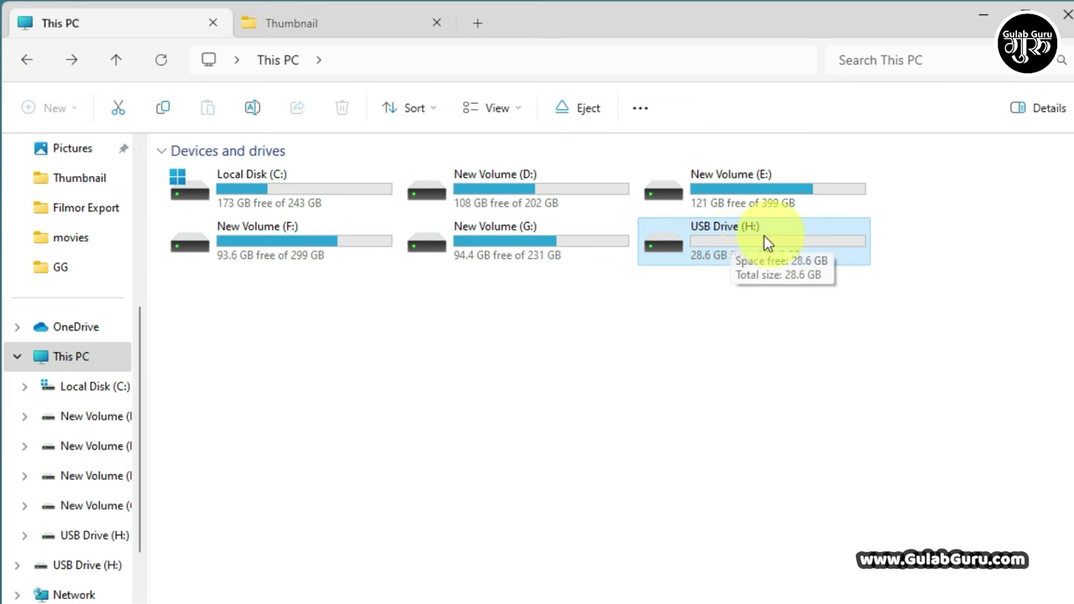
double_click(727, 237)
double_click(233, 197)
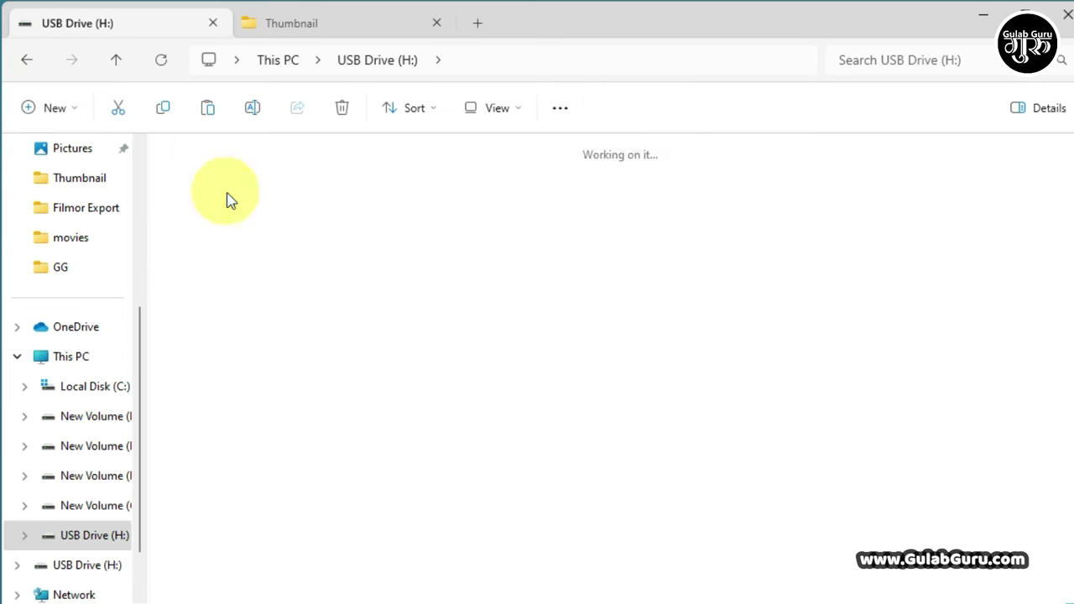
scroll(678, 343, "down", 2)
scroll(682, 351, "up", 2)
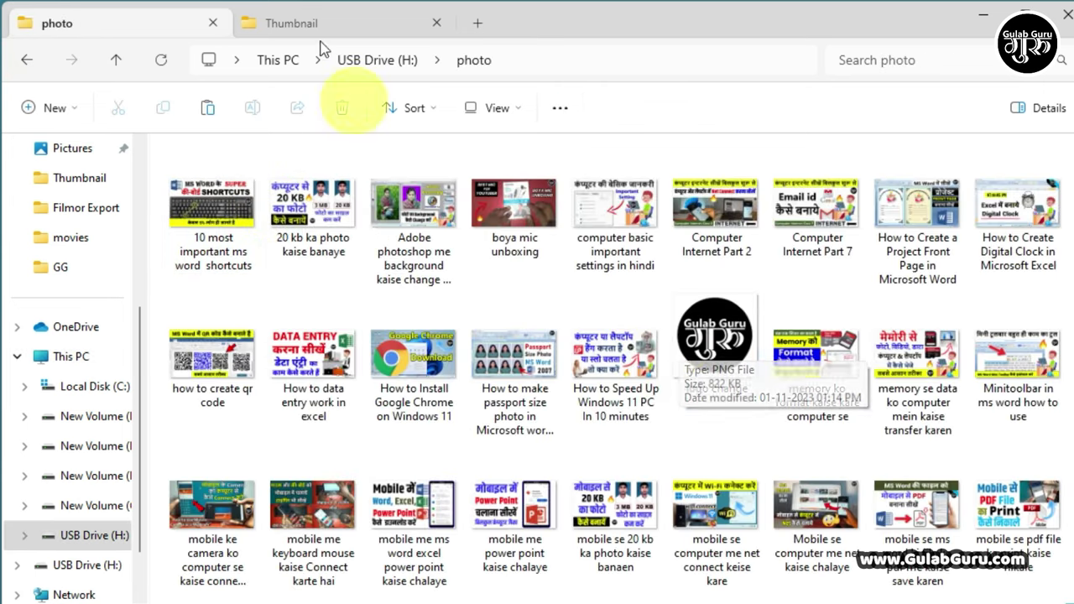
Step: Leave the Thumbnail folder for This PC and open the filmora Recording folder on New Volume (D:), browsing to the November 2023 videos
left_click(291, 23)
left_click(25, 61)
left_click(25, 64)
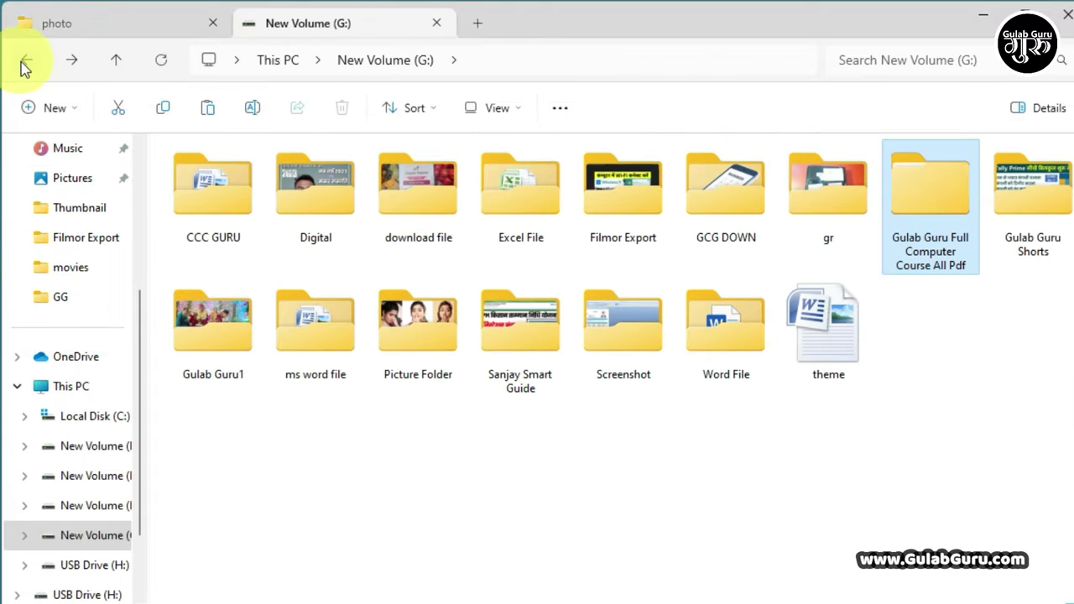
left_click(24, 64)
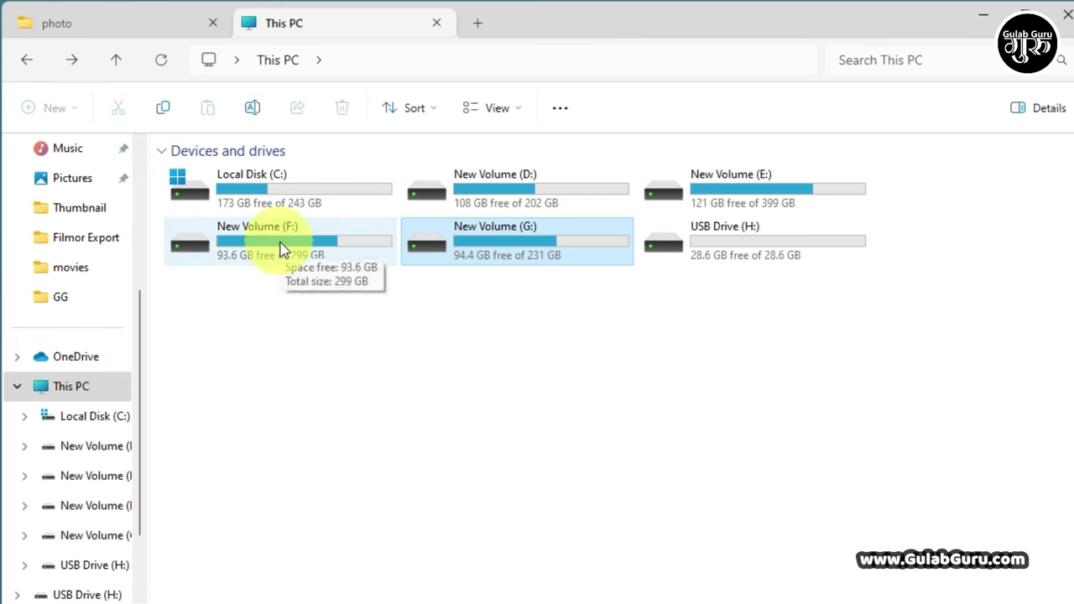
left_click(199, 242)
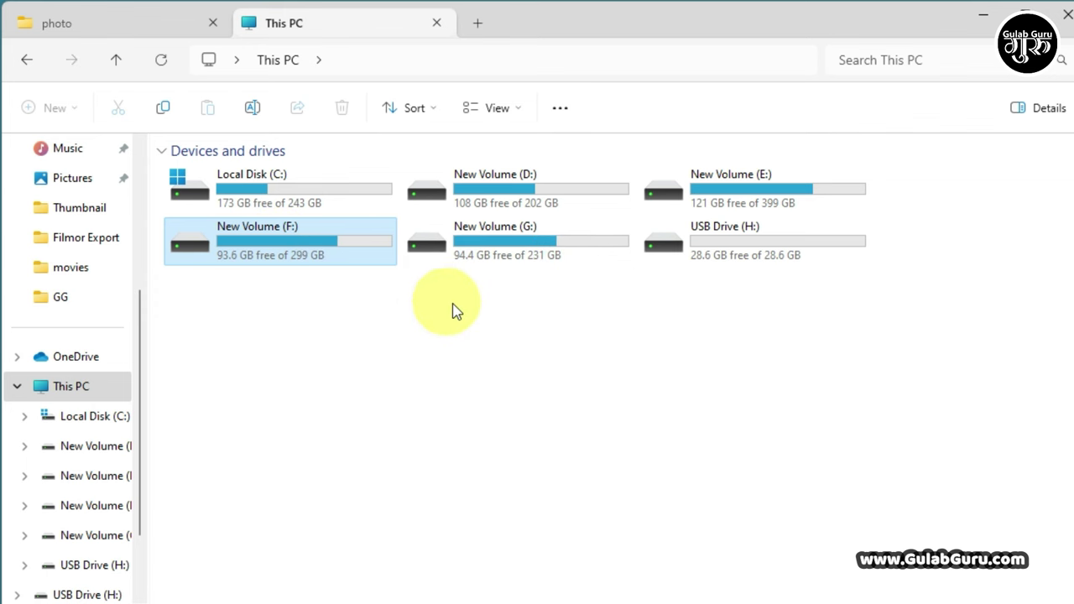
double_click(523, 196)
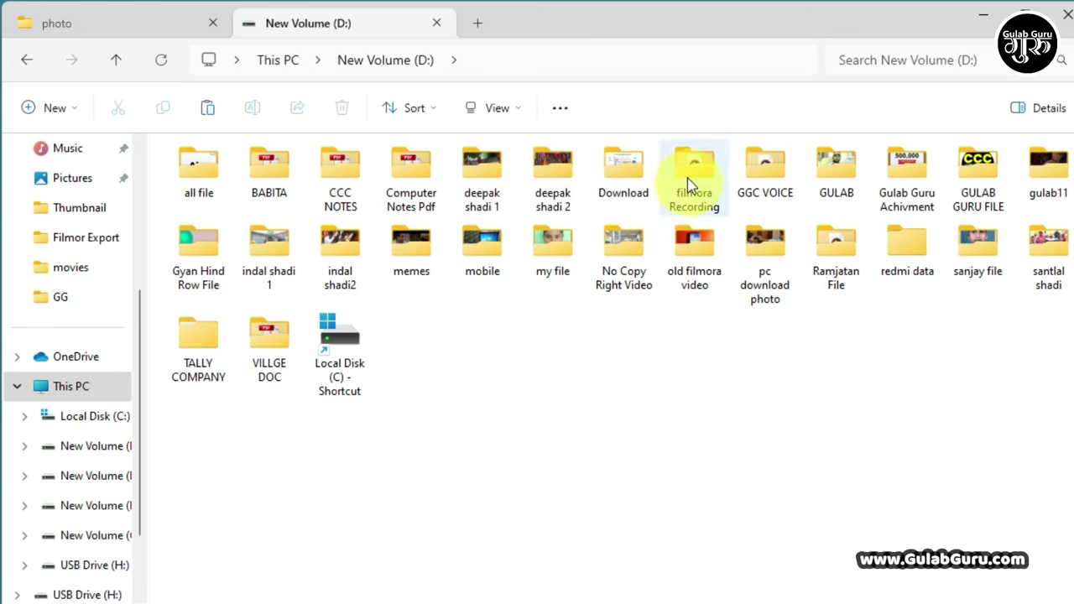
double_click(688, 182)
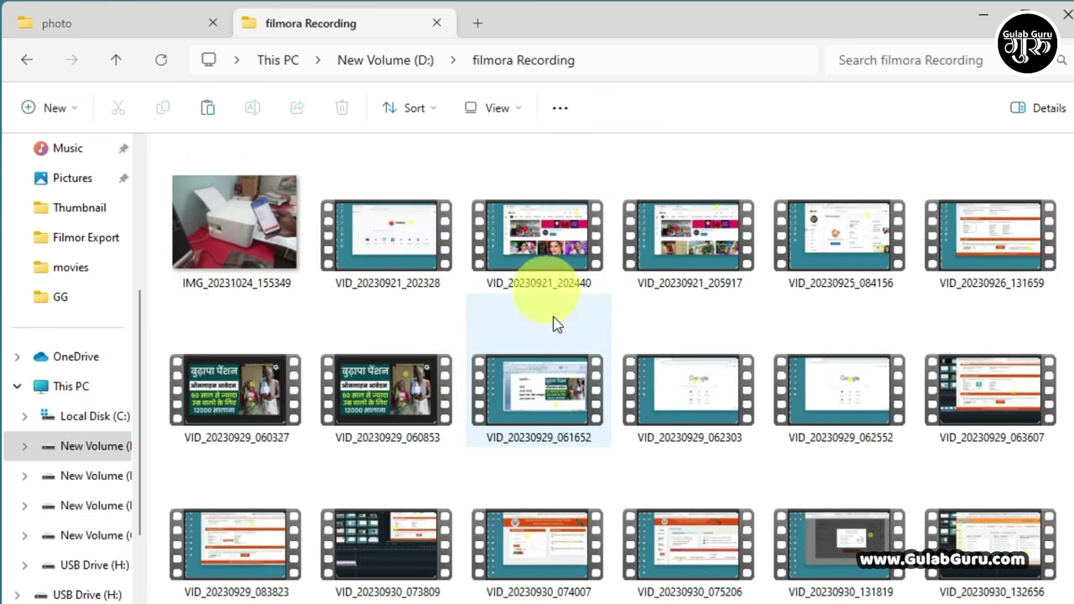
scroll(588, 336, "down", 10)
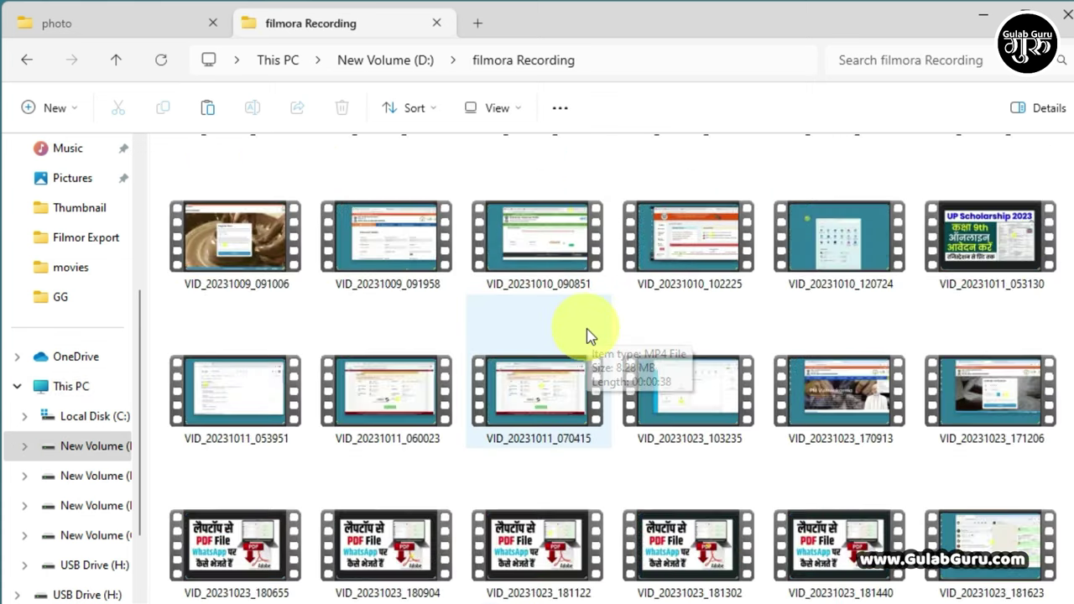
scroll(587, 335, "down", 5)
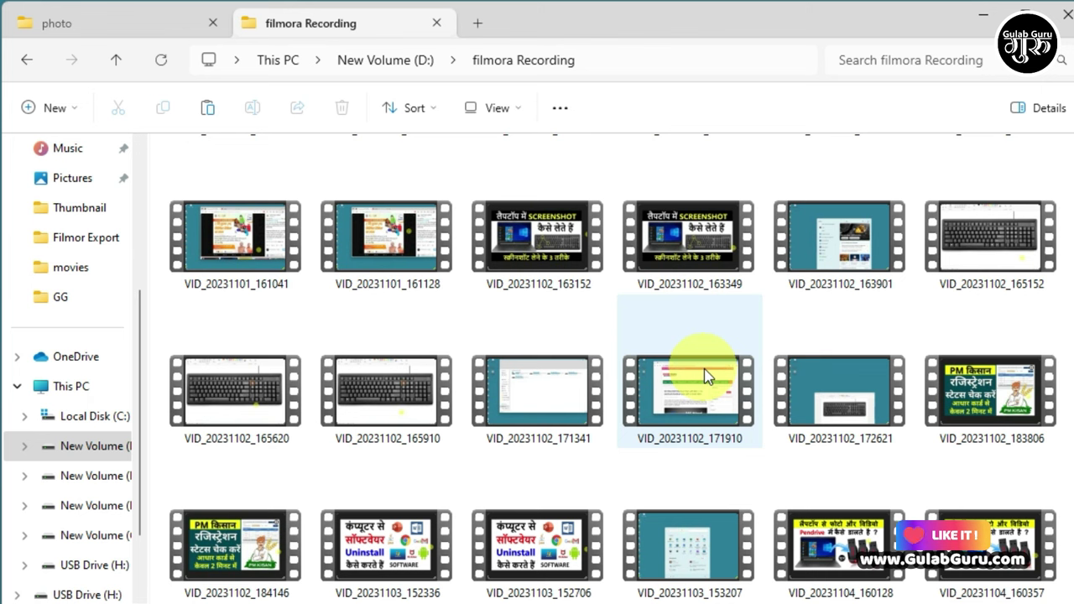
Step: Copy the video VID_20231102_163152 from the filmora Recording folder to the clipboard
left_click(521, 244)
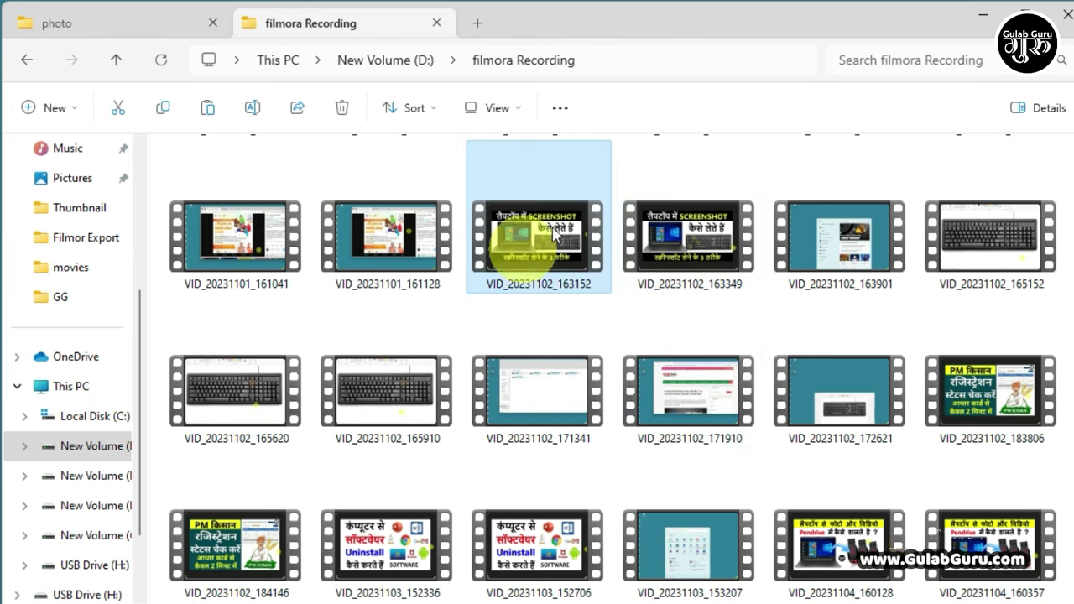
right_click(524, 220)
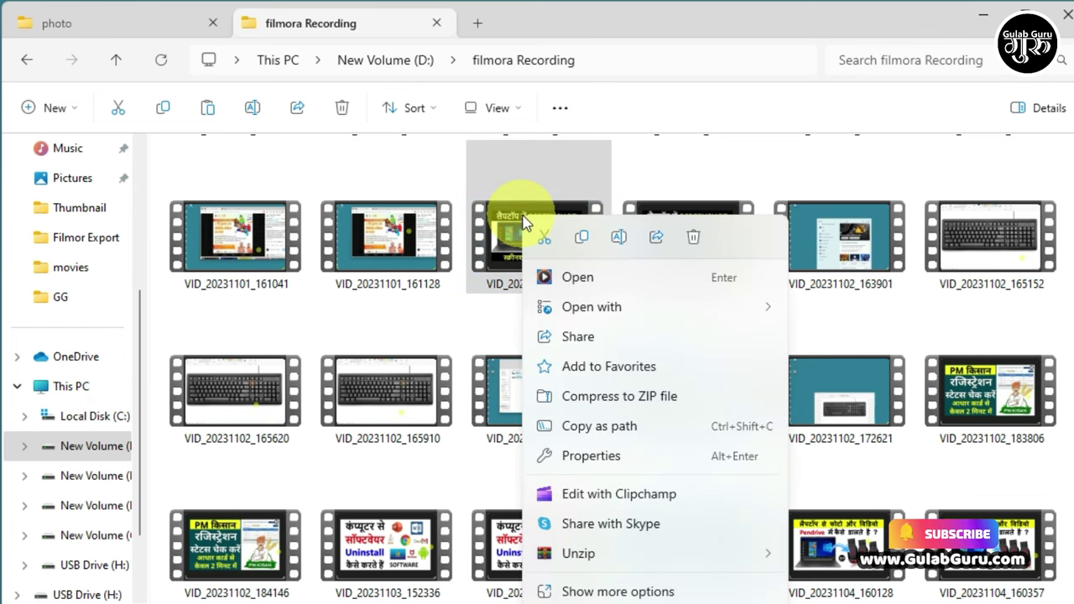
left_click(581, 238)
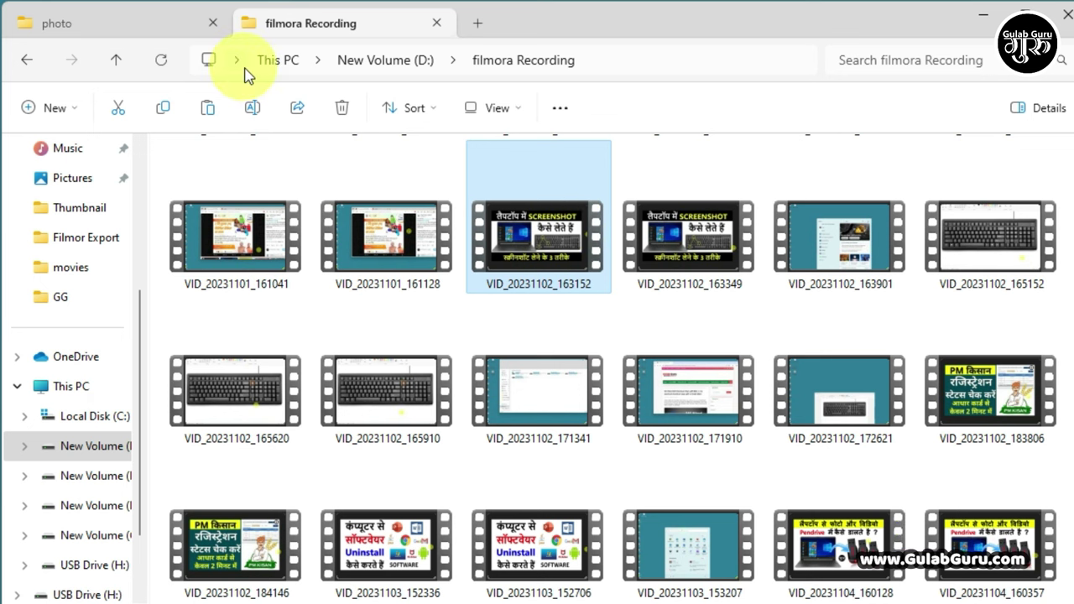
Step: Go back to This PC, open USB Drive (H:) and create a new folder named video there
left_click(30, 61)
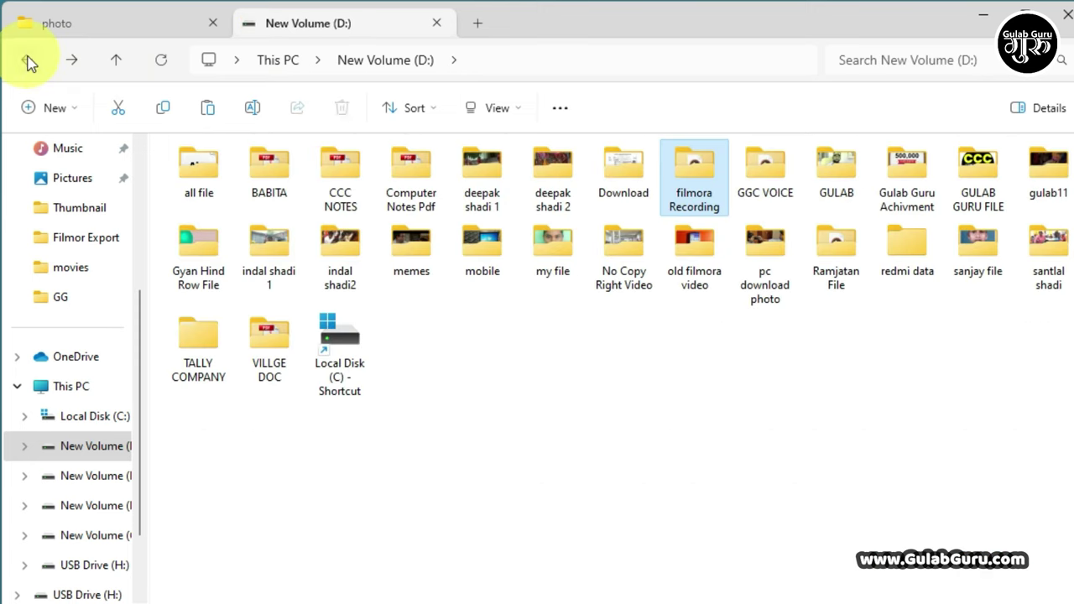
left_click(28, 61)
double_click(731, 245)
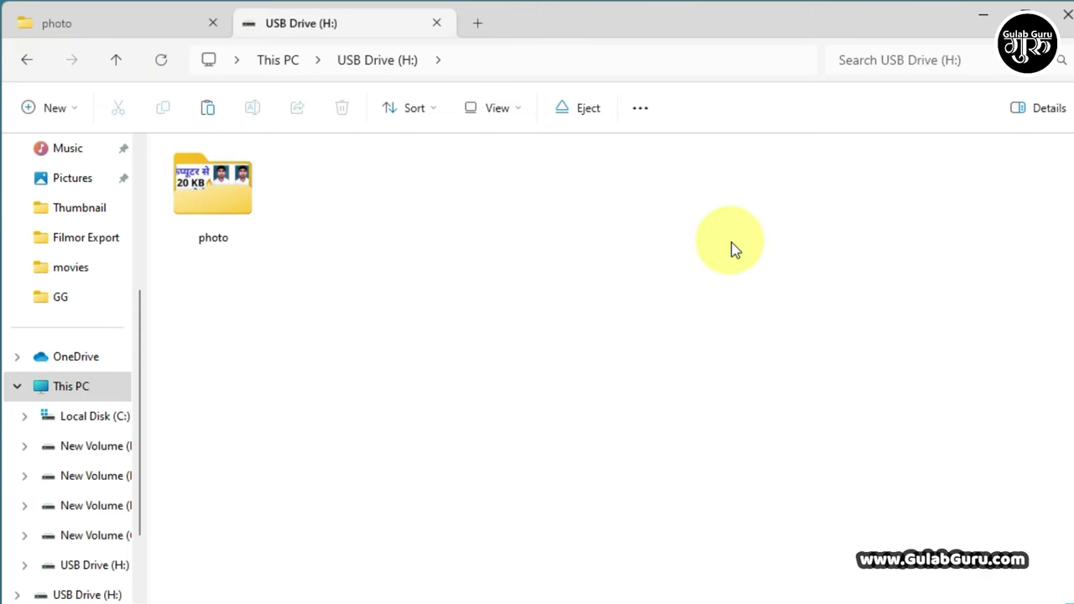
left_click(51, 108)
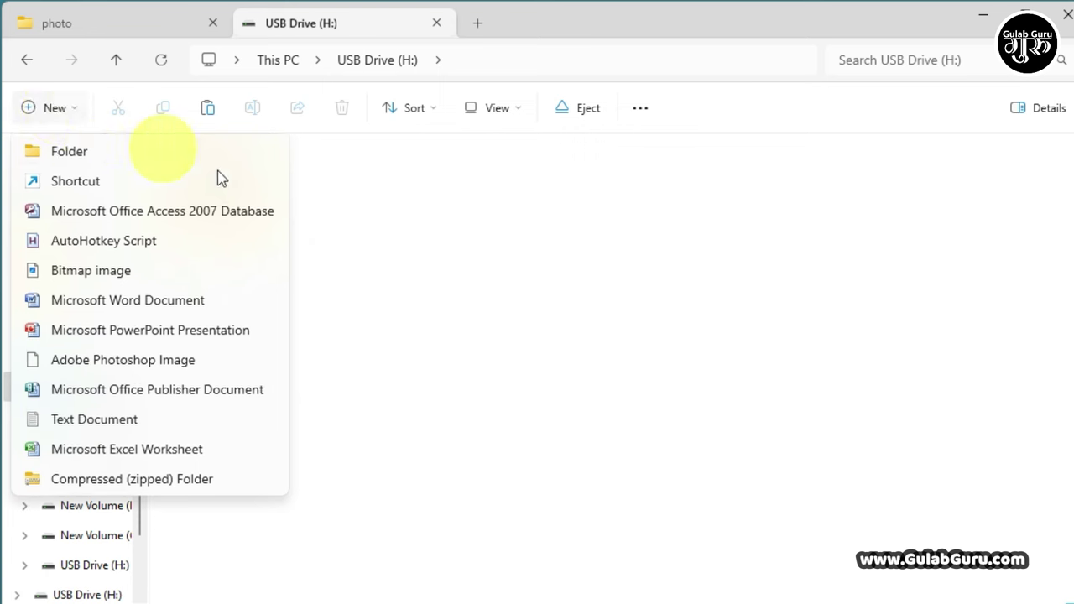
left_click(79, 152)
type("video")
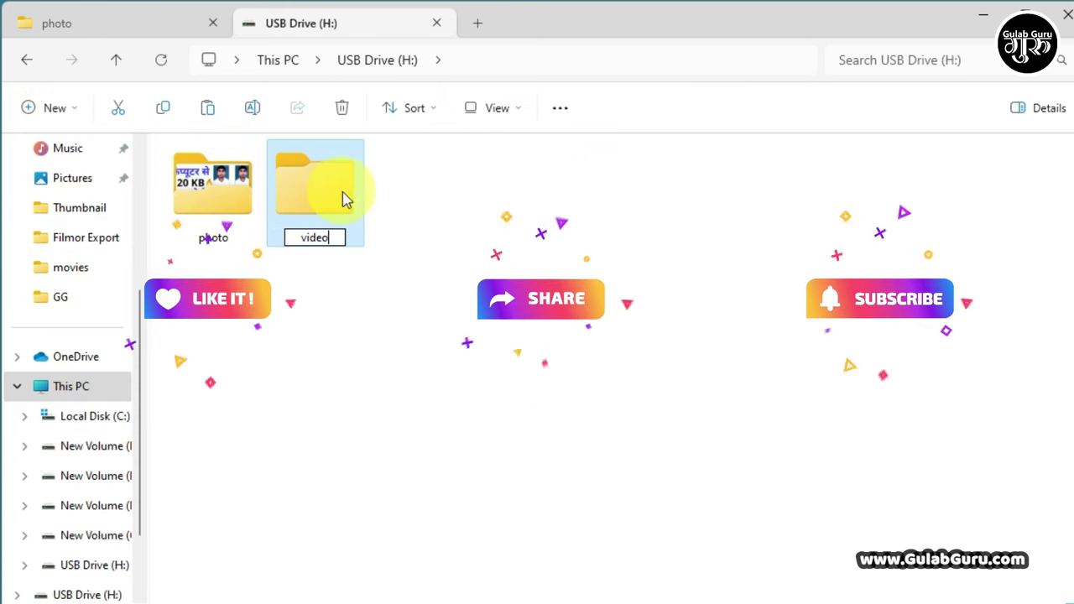
left_click(515, 220)
Step: Paste the copied video into the video folder and set the folder's view to large icons
double_click(327, 205)
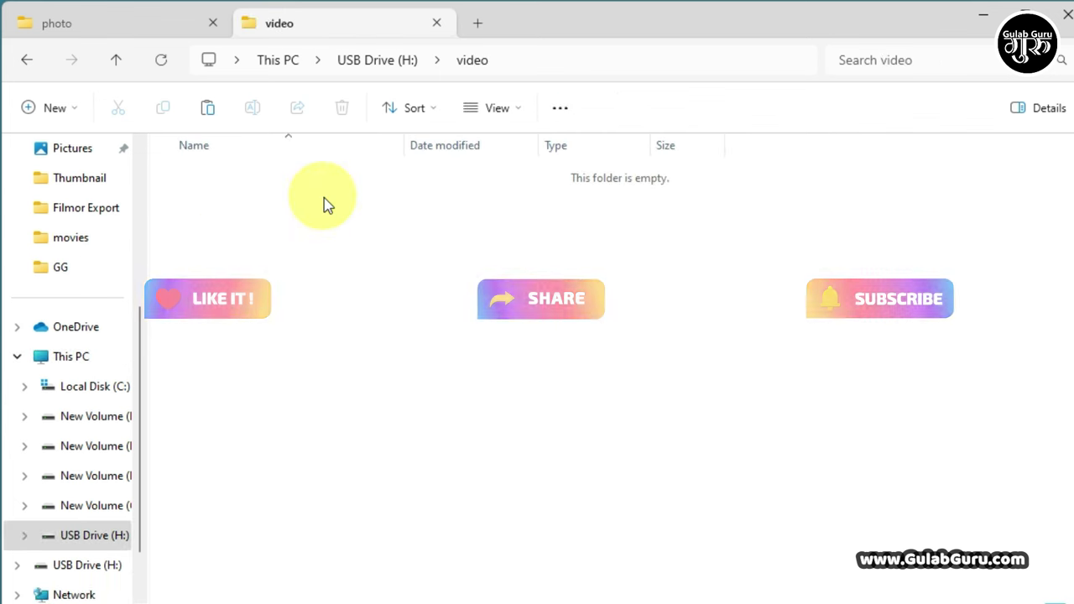
right_click(329, 198)
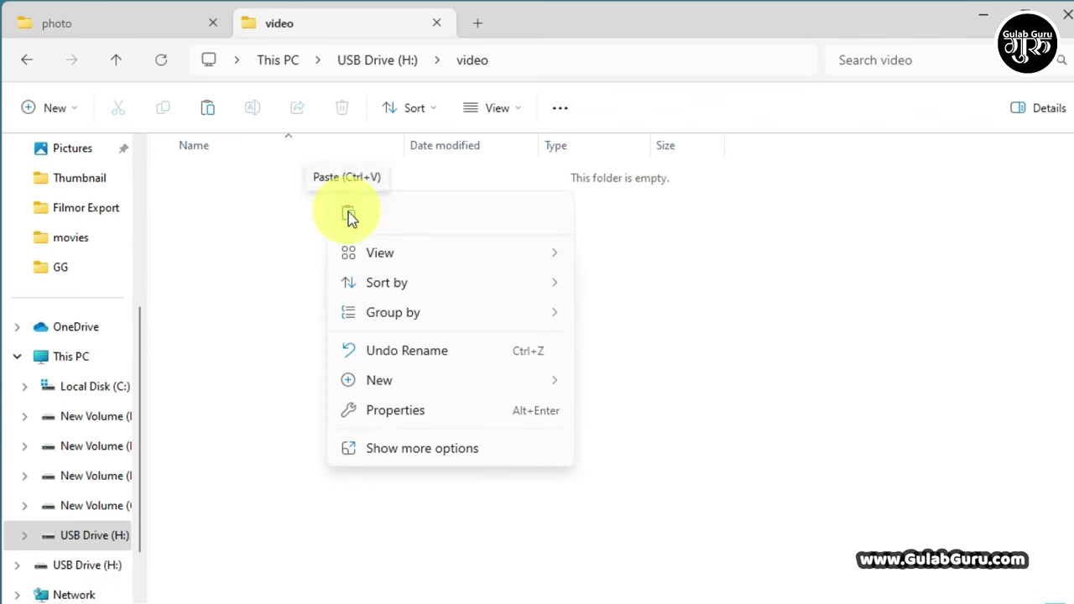
left_click(349, 216)
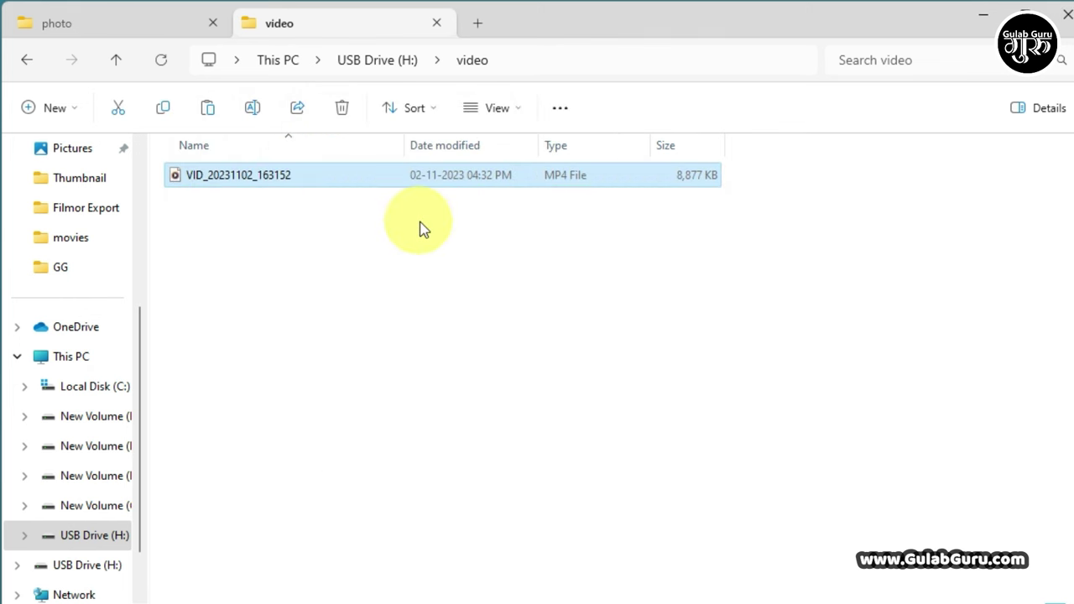
left_click(510, 117)
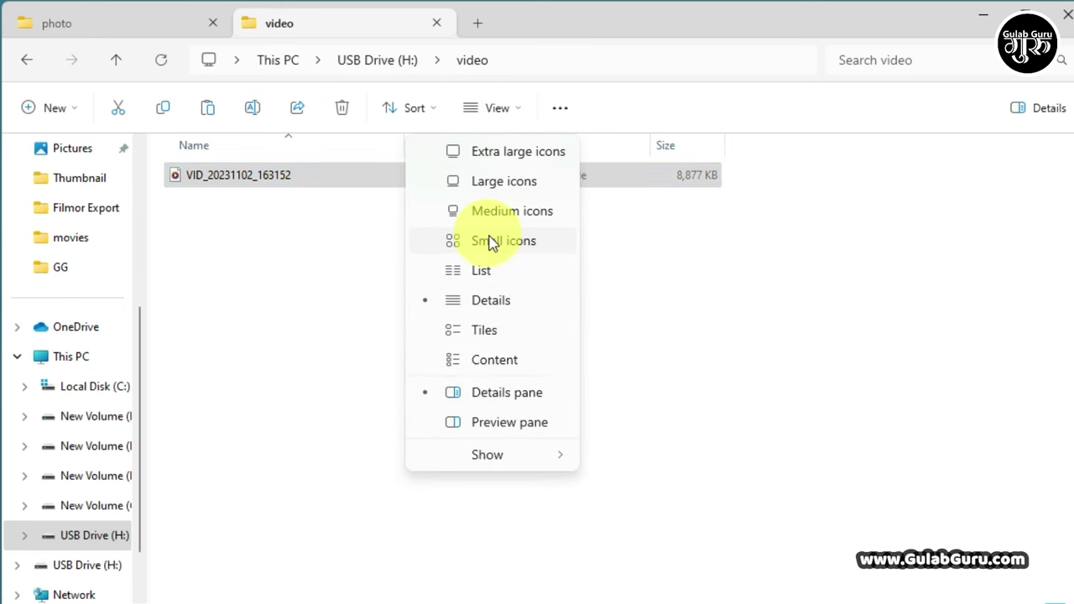
left_click(501, 186)
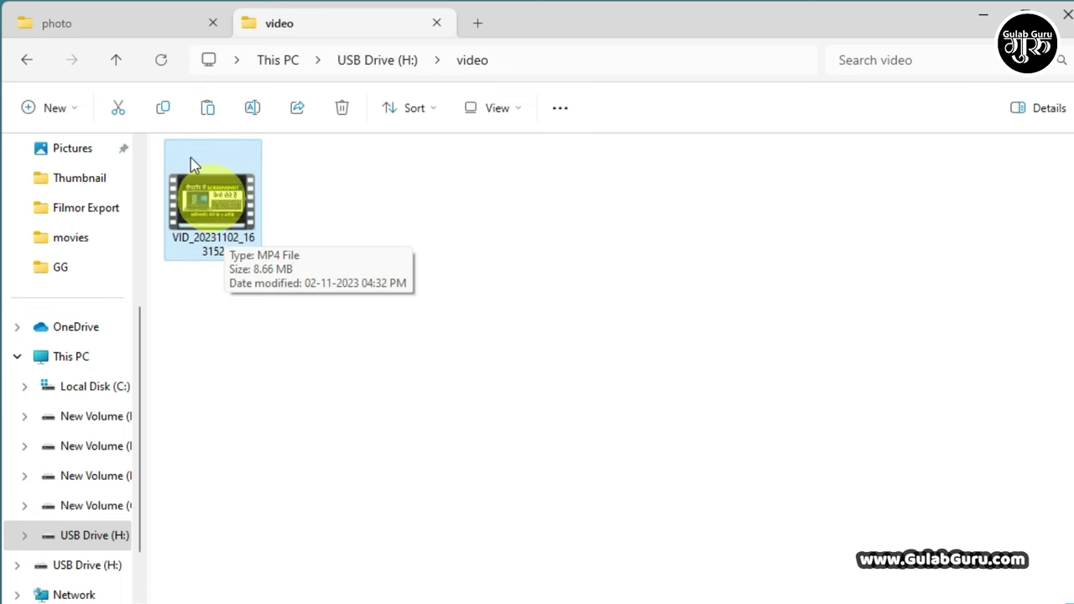
Step: Copy the five videos from VID_20230921_202328 to VID_20230926_131659 in the filmora Recording folder on New Volume (D:) to the clipboard
double_click(108, 57)
double_click(526, 187)
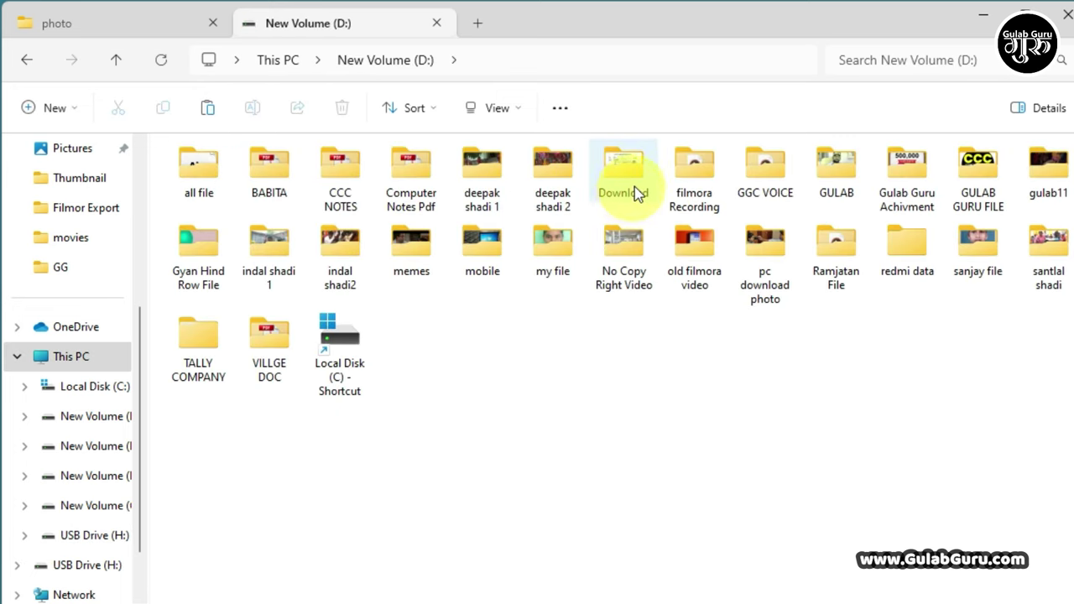
double_click(693, 174)
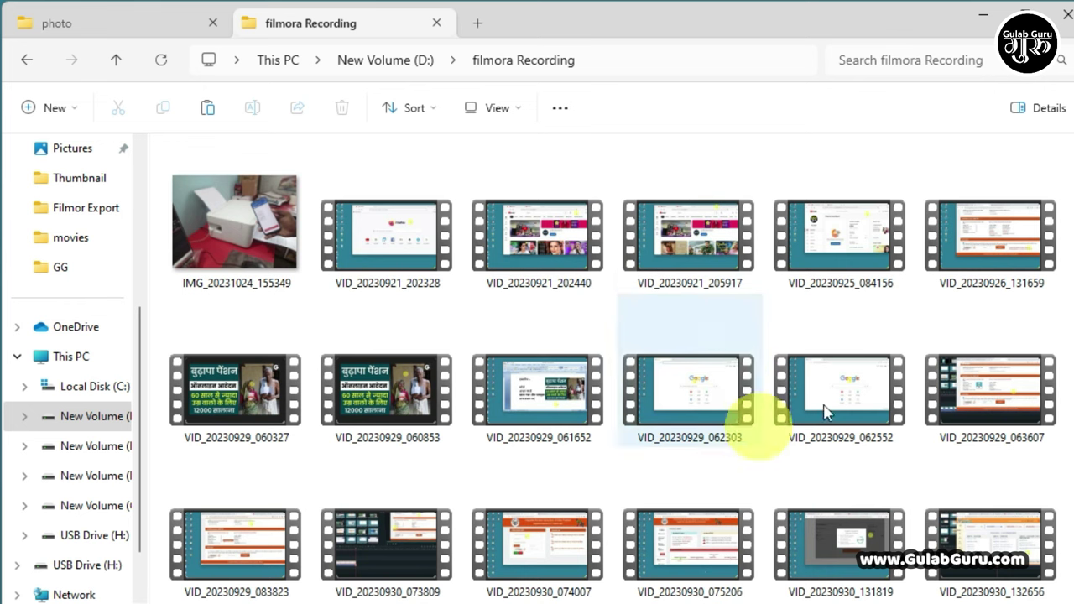
mouse_move(741, 370)
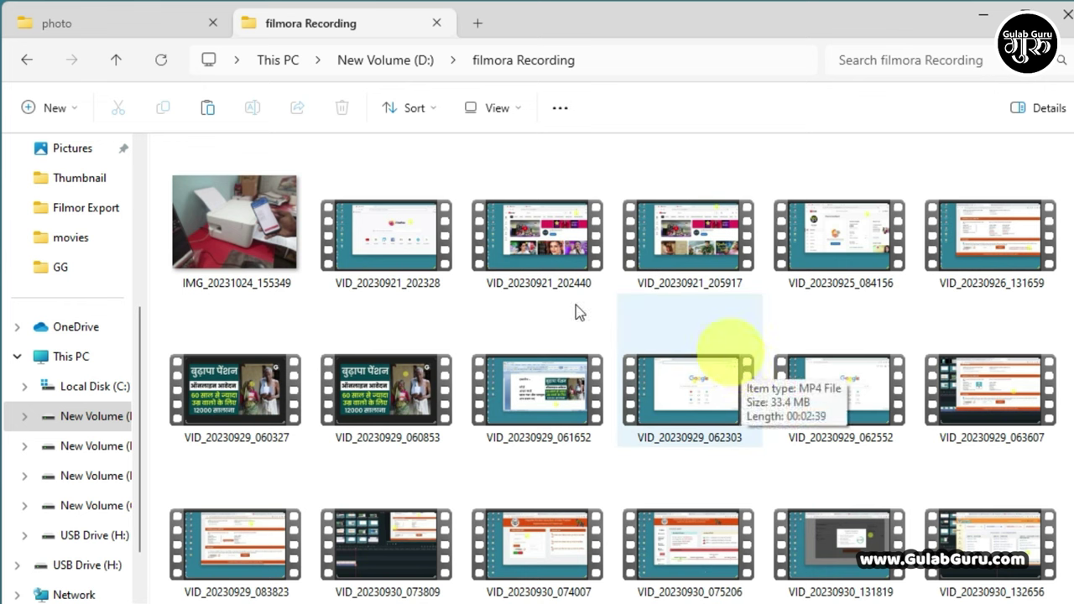
left_click(407, 240)
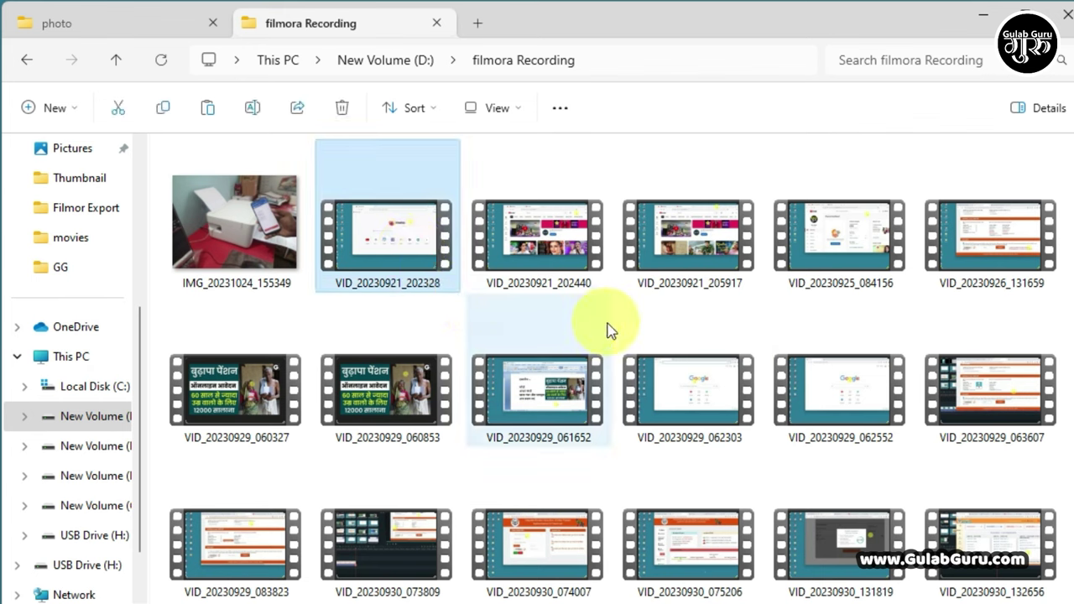
left_click(971, 240, "shift")
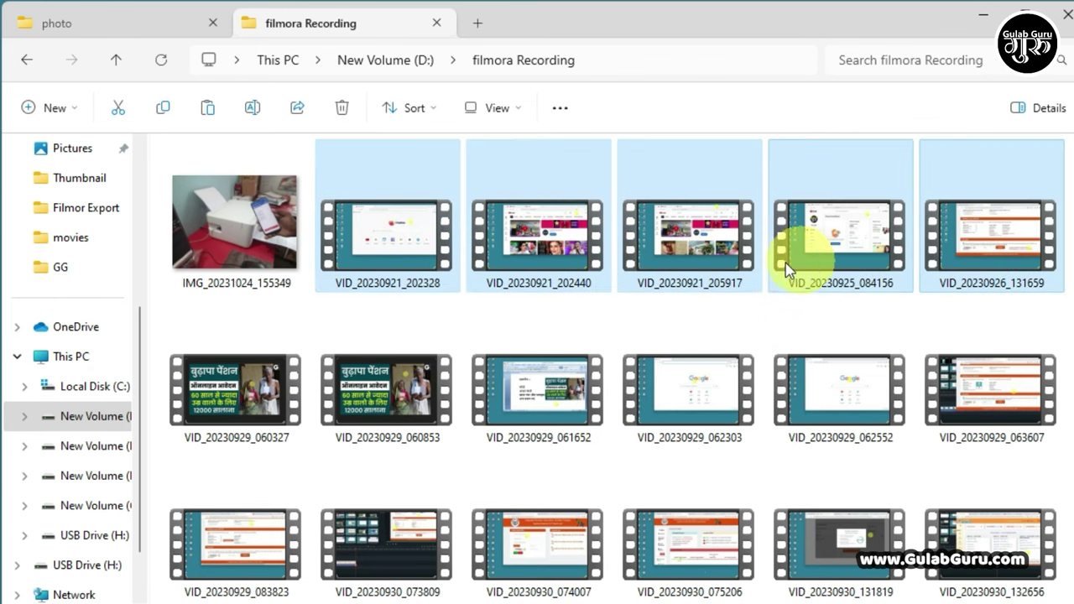
right_click(406, 180)
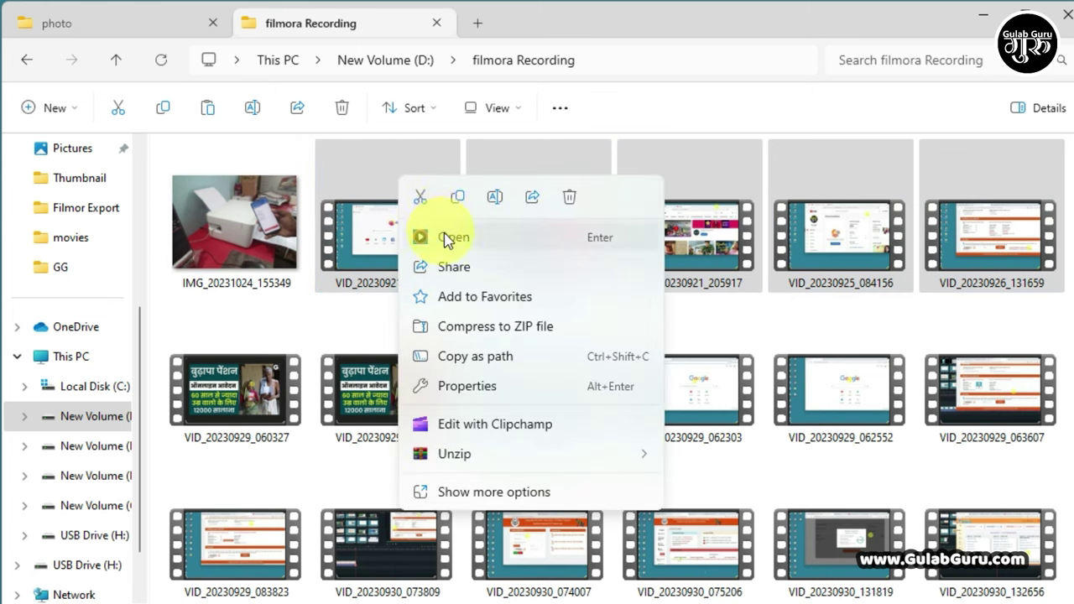
left_click(457, 200)
Step: Return to USB Drive (H:) through This PC and paste the five copied videos into the video folder
left_click(27, 60)
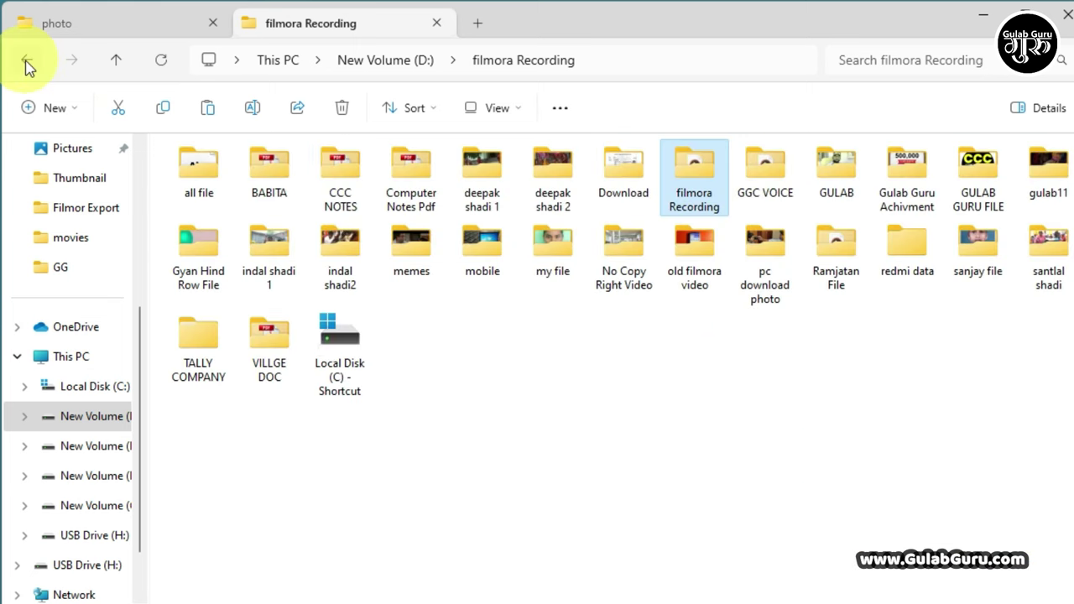
left_click(27, 64)
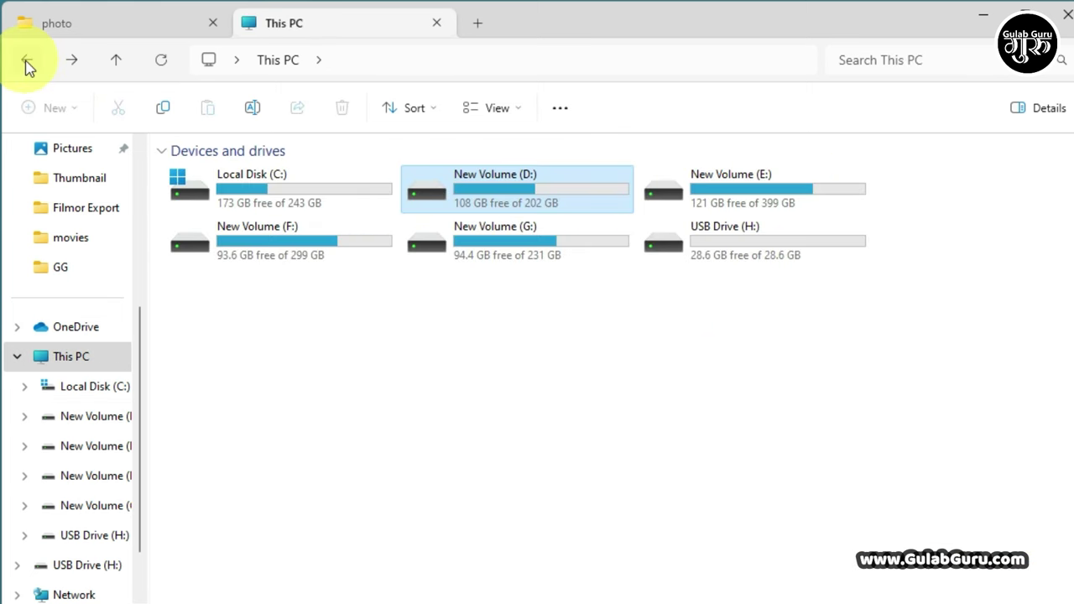
double_click(727, 244)
left_click(325, 196)
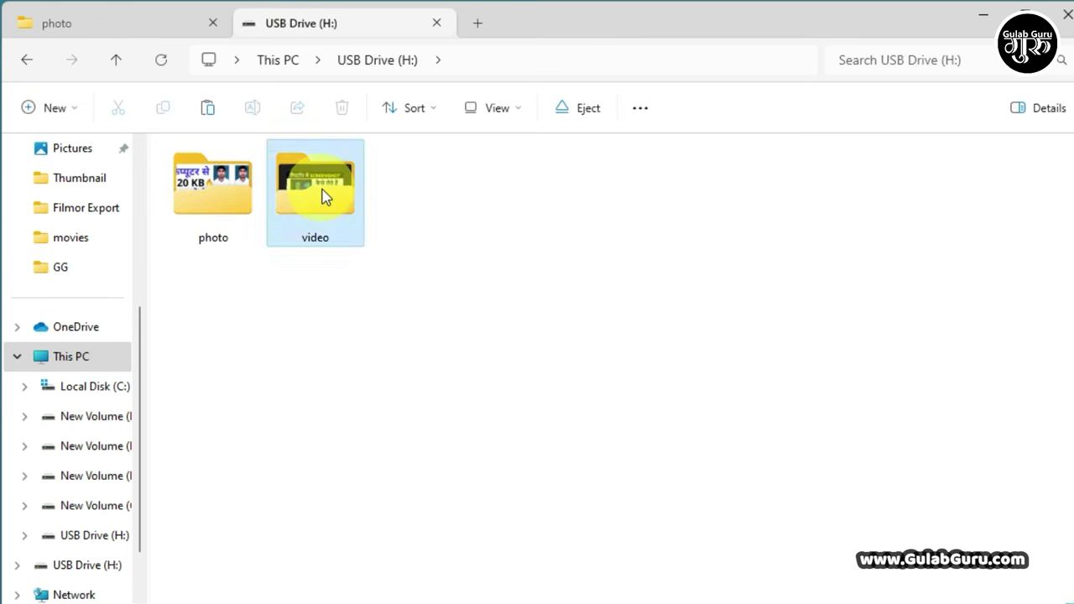
double_click(325, 196)
right_click(374, 210)
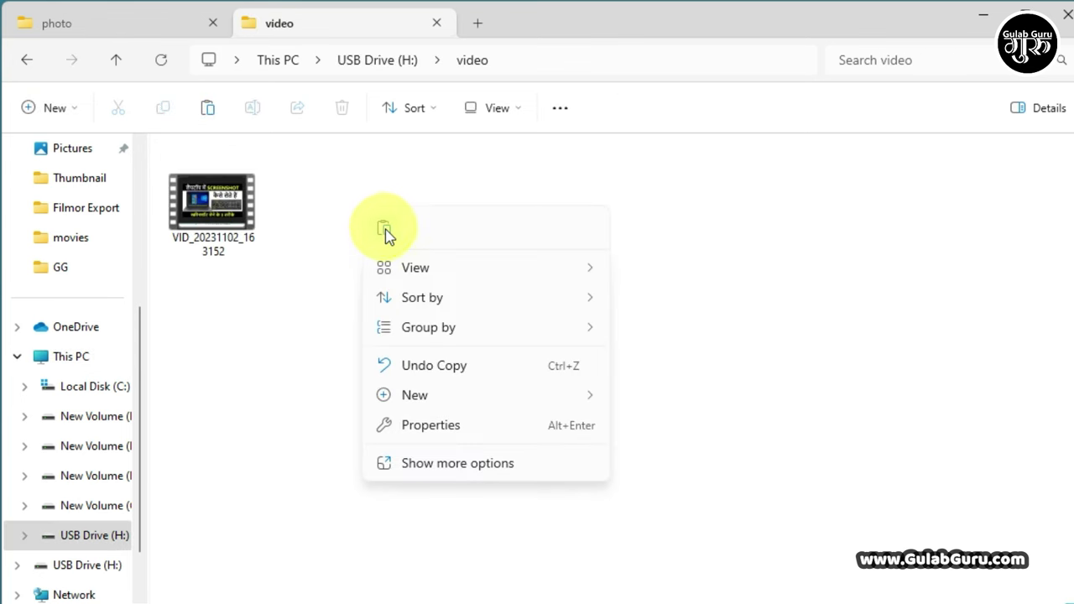
left_click(383, 230)
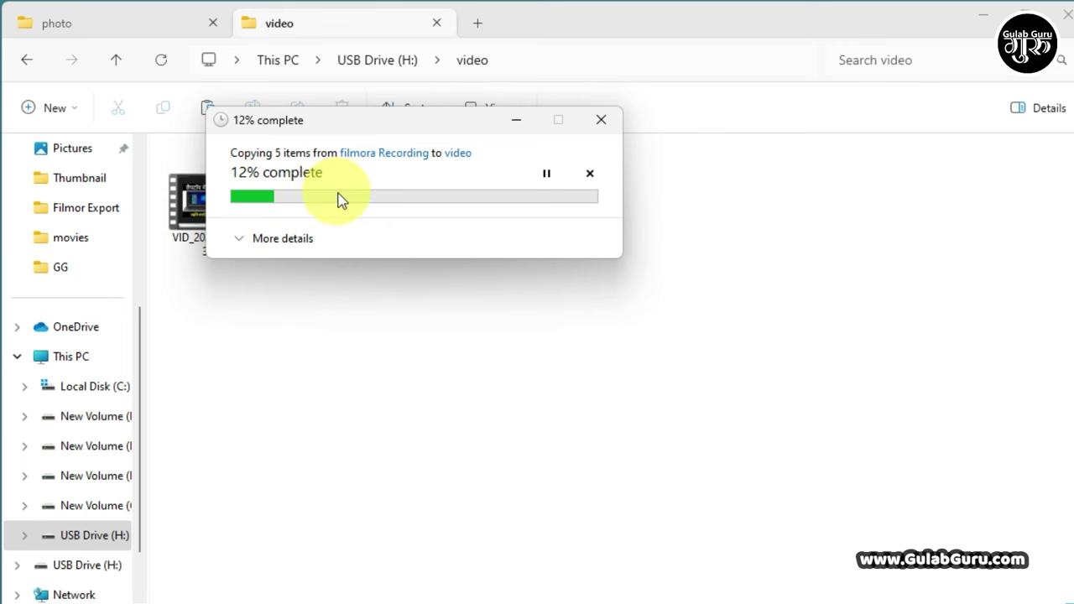
Step: Close the photo and video folder tabs, keeping only a new Home tab
left_click(137, 23)
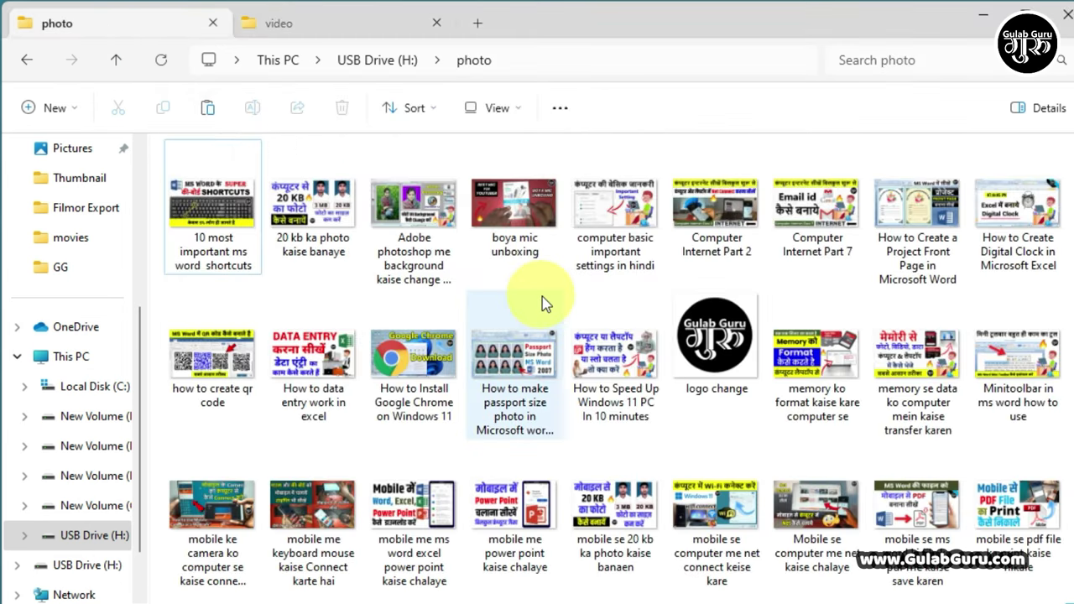
left_click(212, 22)
left_click(254, 26)
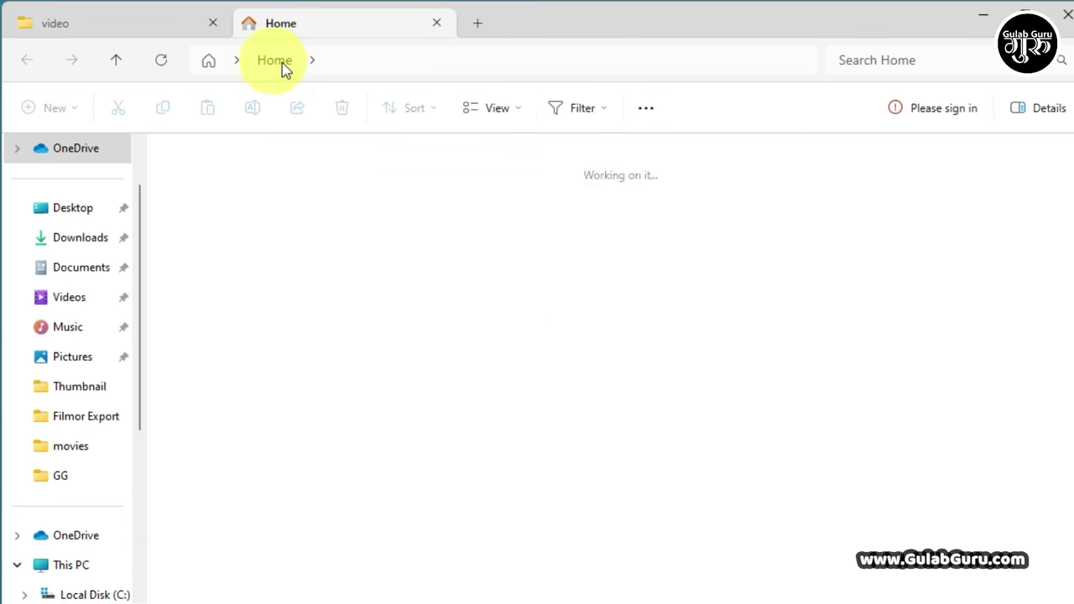
left_click(212, 26)
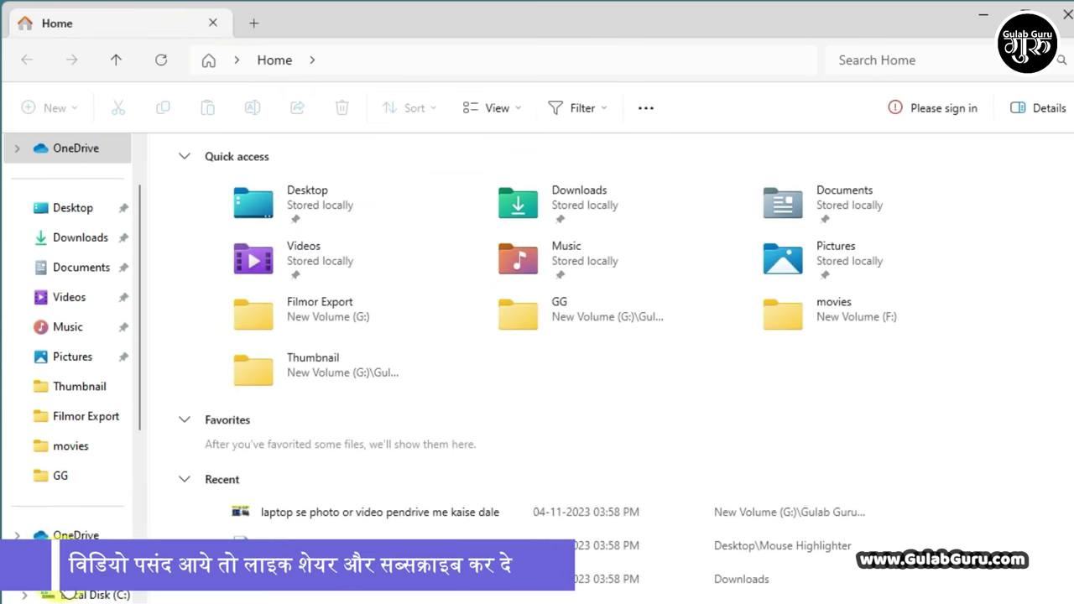
Step: Open the filmora Recording folder on New Volume (D:) from This PC
left_click(72, 564)
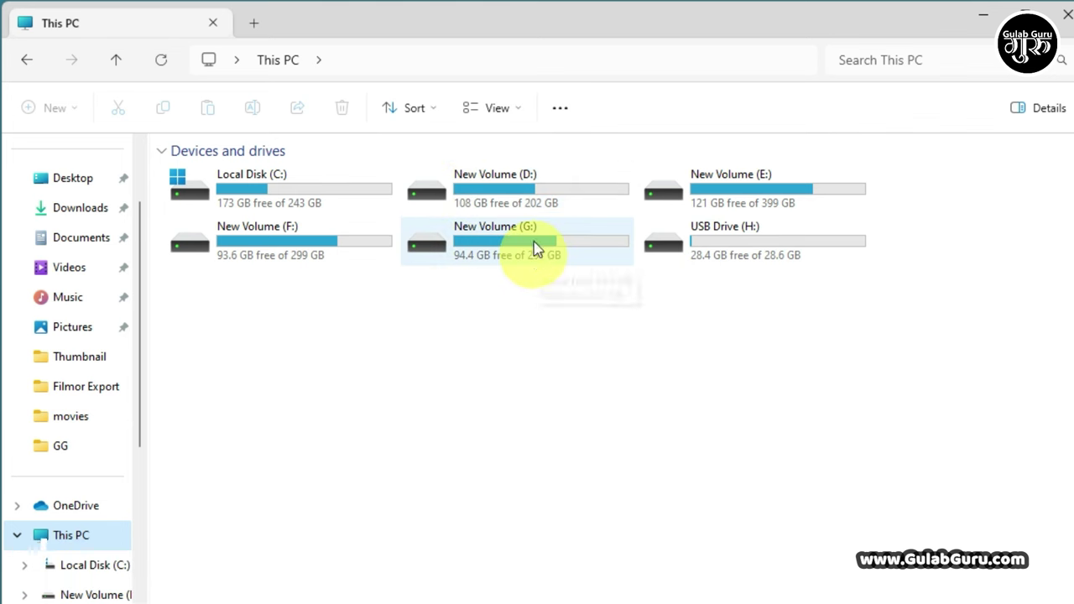
double_click(513, 192)
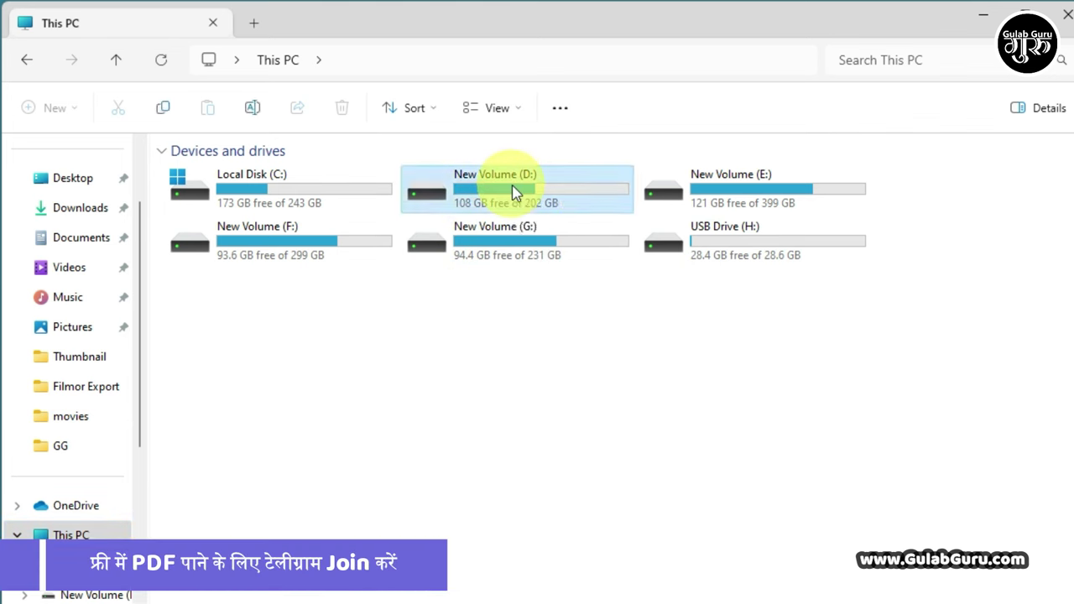
double_click(688, 181)
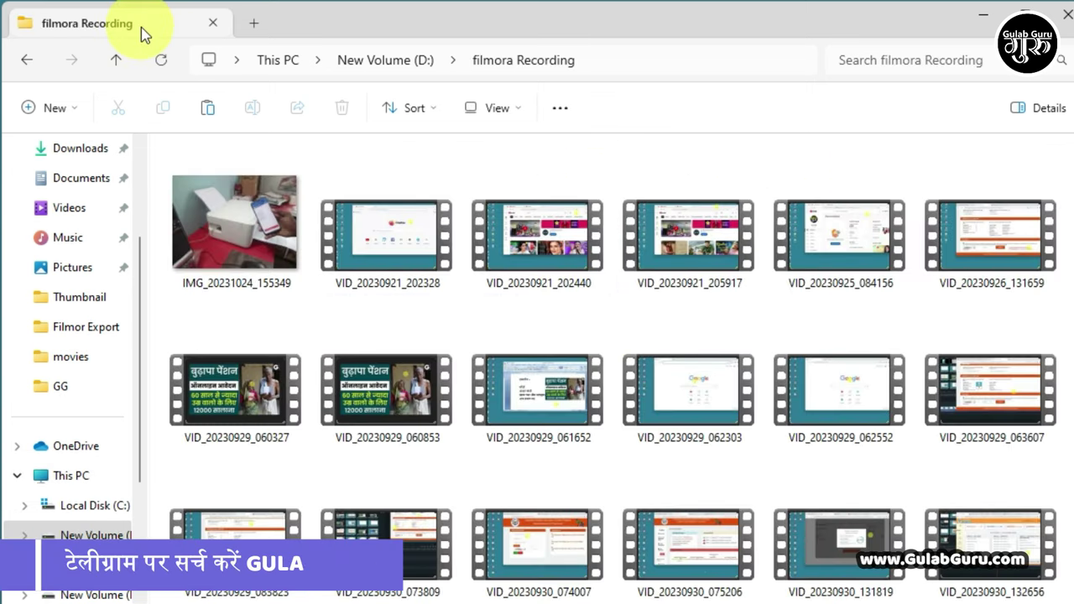
Step: Open the video folder on USB Drive (H:) in a second tab
left_click(255, 25)
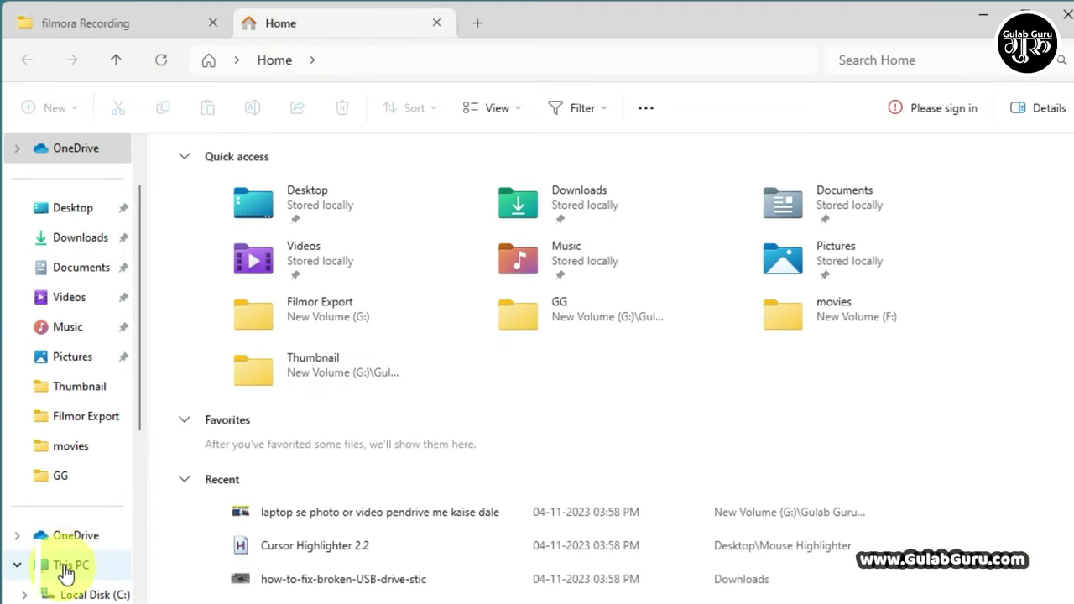
left_click(64, 567)
double_click(734, 245)
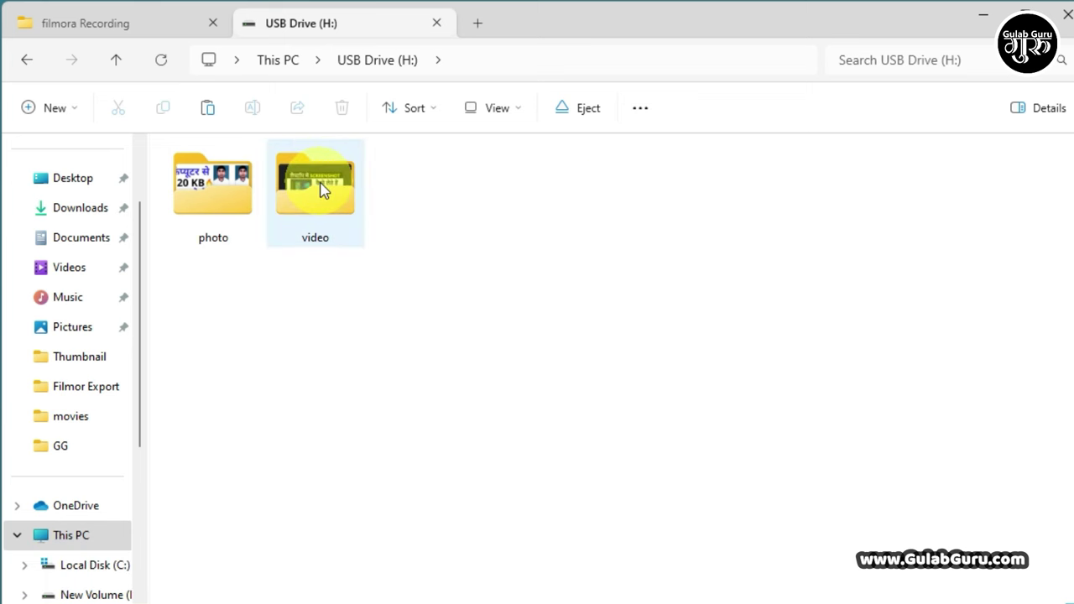
double_click(323, 188)
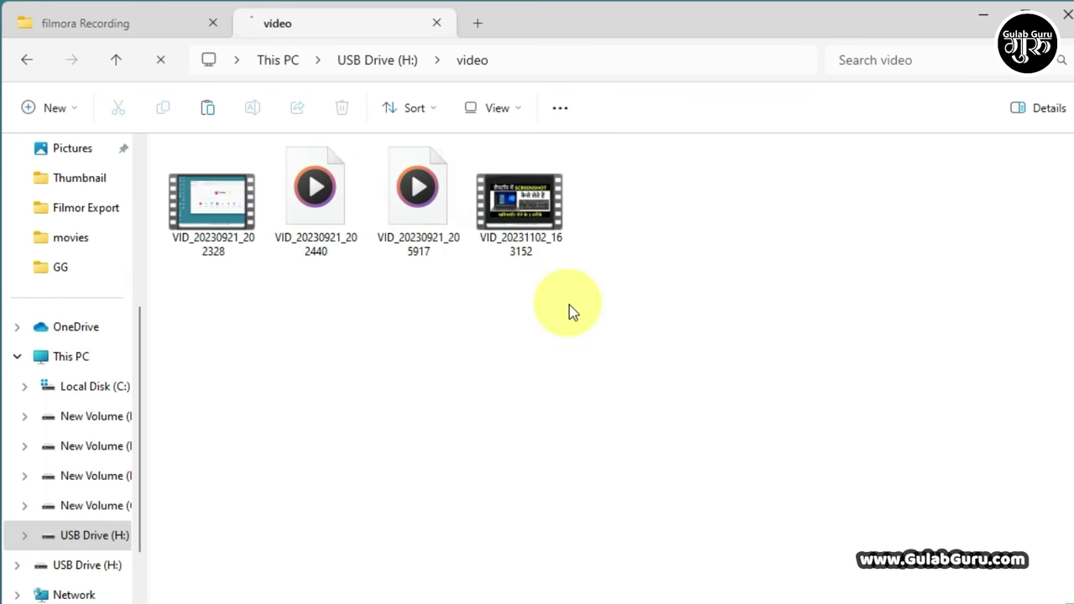
Step: Copy VID_20231101_154401 from the filmora Recording tab straight into the video folder's tab and minimize the copy progress window
left_click(111, 23)
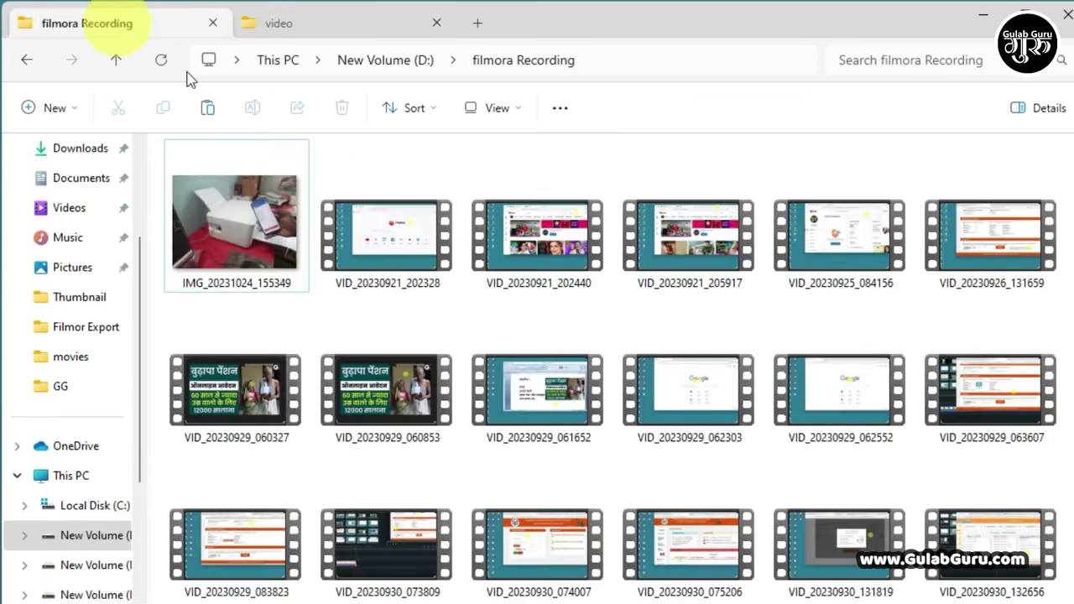
scroll(660, 374, "down", 5)
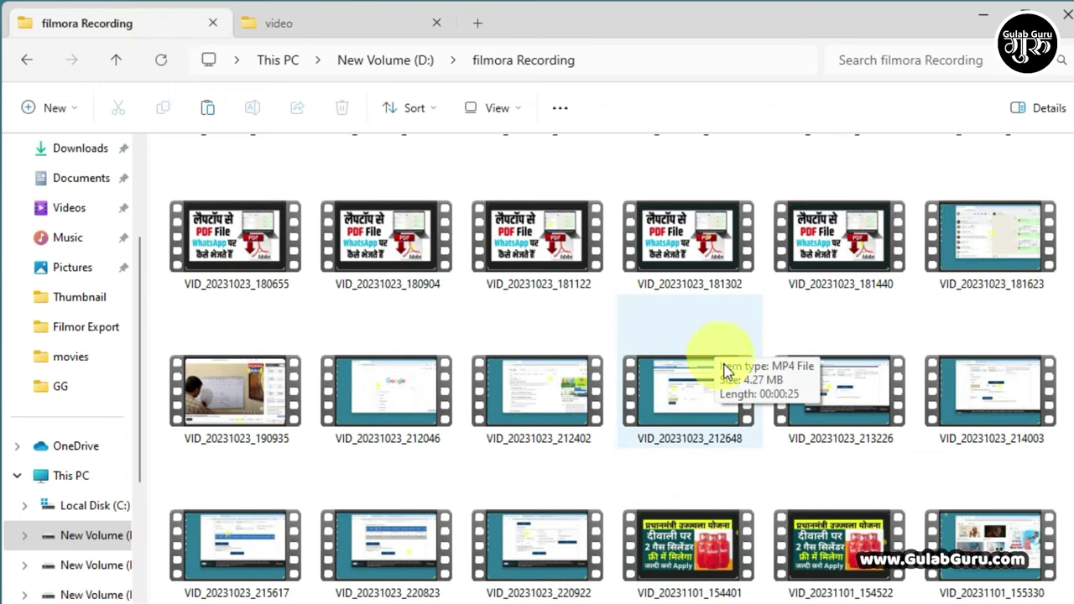
scroll(726, 509, "down", 4)
scroll(702, 276, "up", 3)
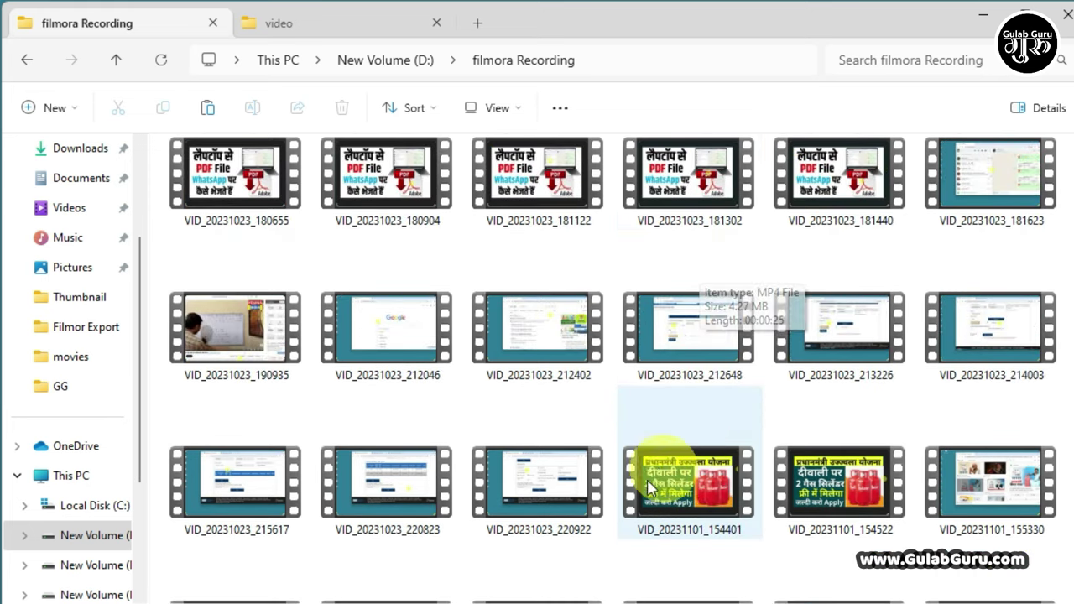
left_click(703, 482)
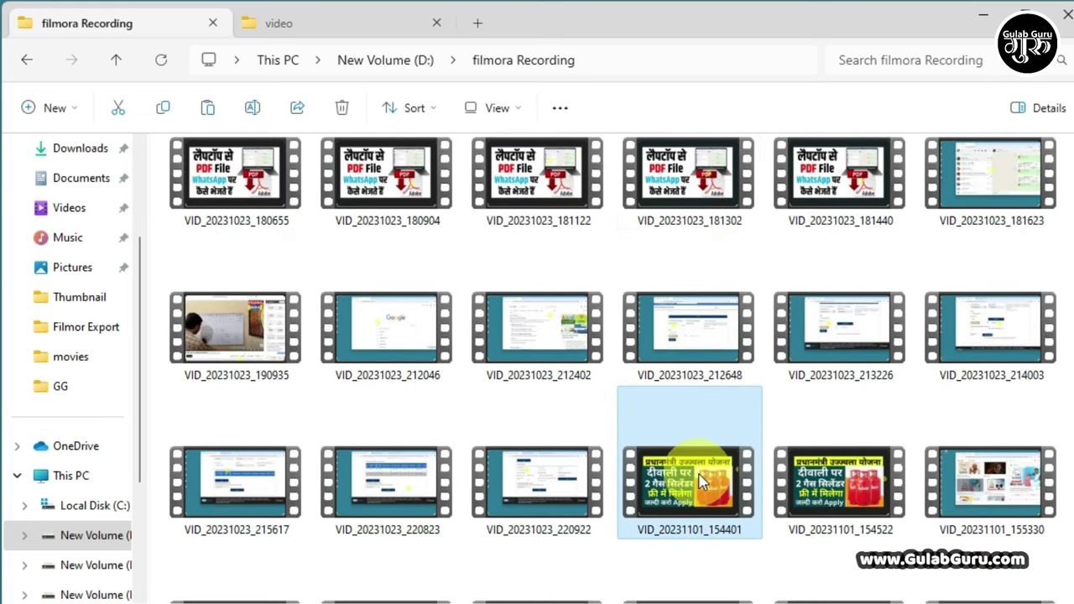
left_click_drag(703, 482, 619, 349)
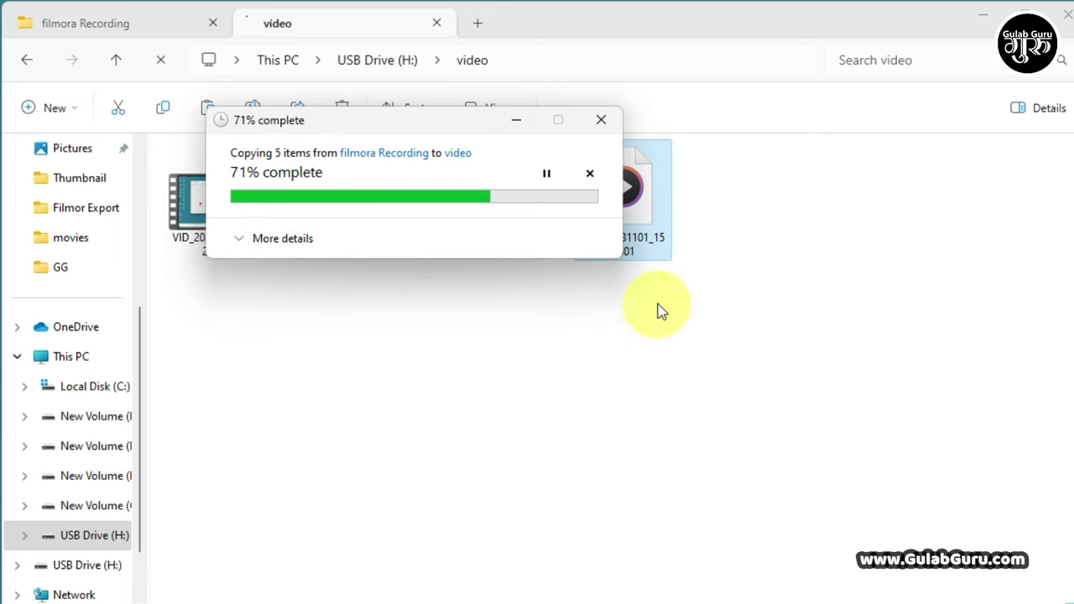
left_click(516, 120)
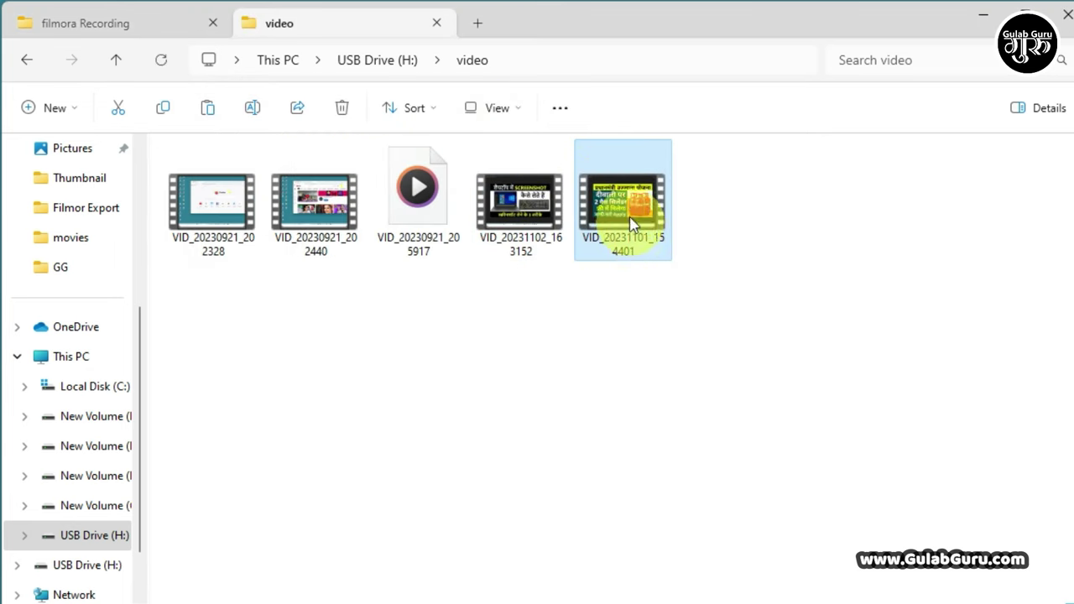
Step: Copy VID_20230925_084156, VID_20230926_131659 and VID_20230930_132656 from filmora Recording into the USB drive's video folder and minimize the copy progress window
left_click(134, 30)
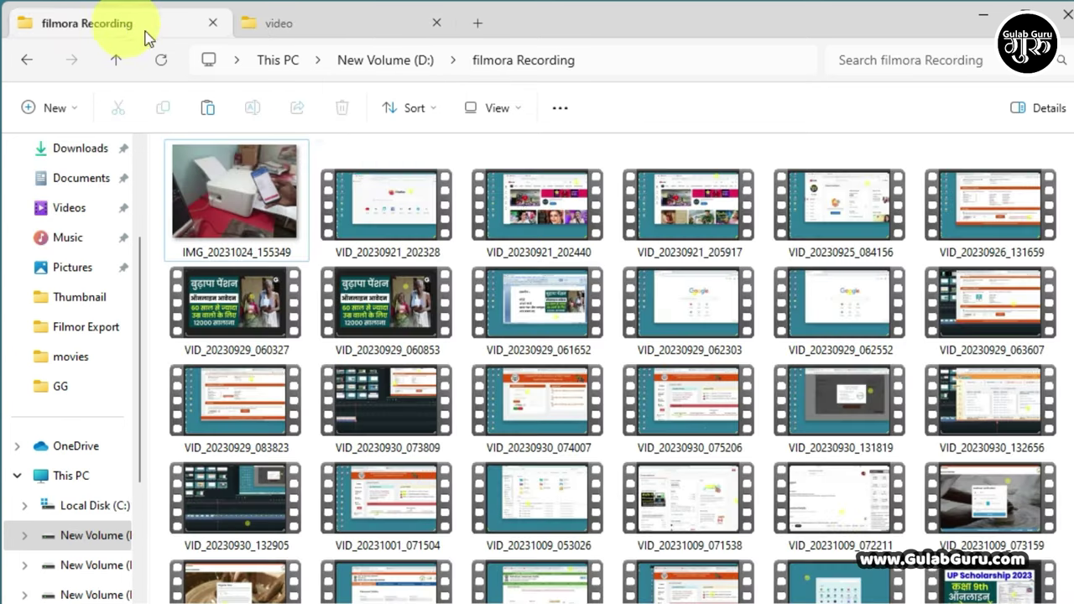
left_click_drag(953, 409, 734, 266)
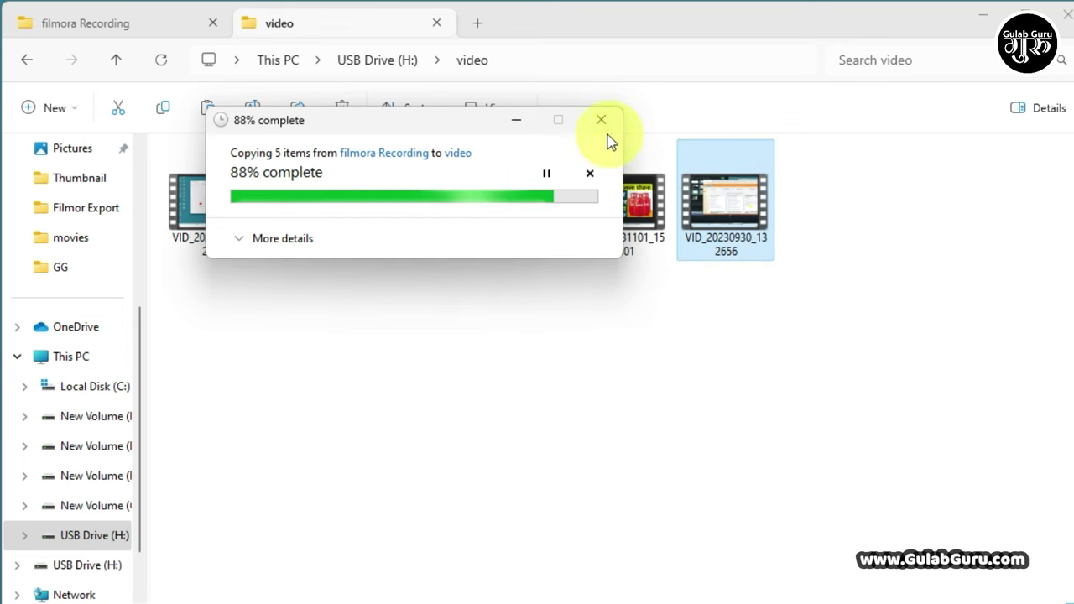
left_click(516, 120)
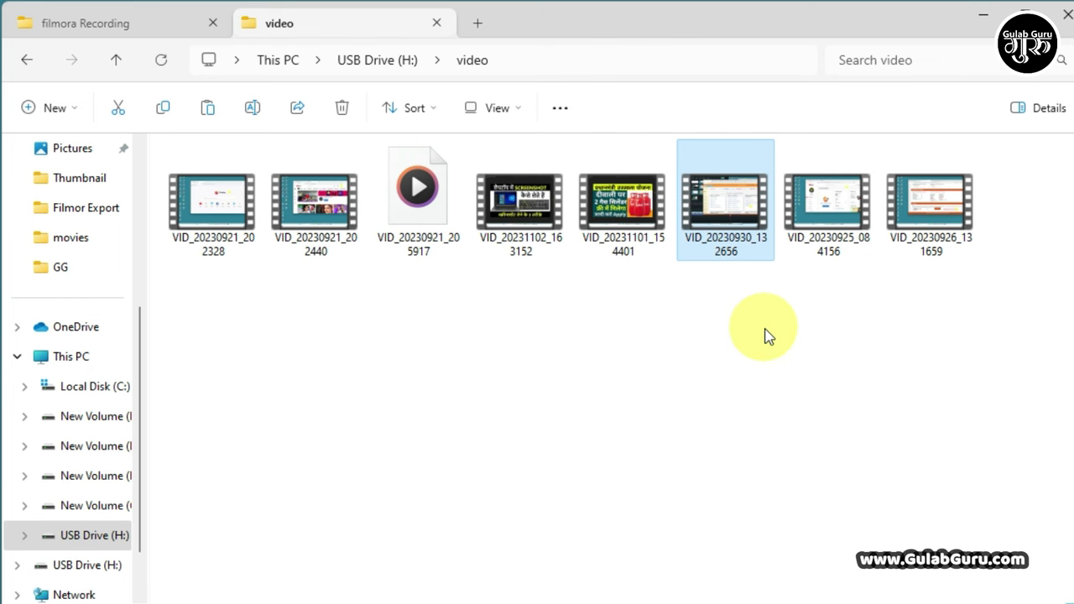
Step: Reopen the video folder on USB Drive (H:) to check the copied videos and return to the drive's root
left_click(115, 71)
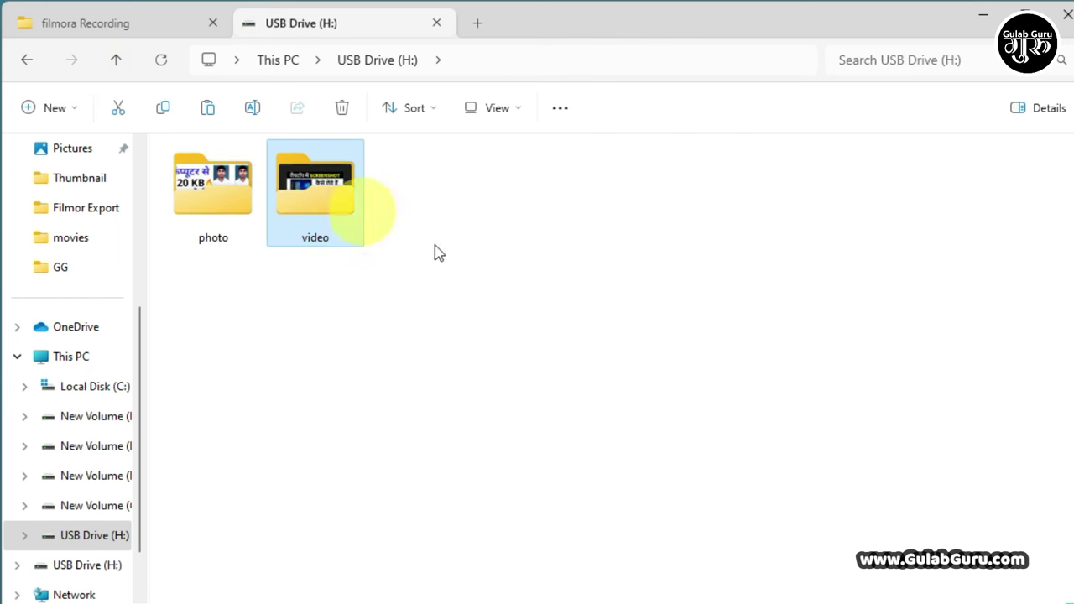
double_click(330, 195)
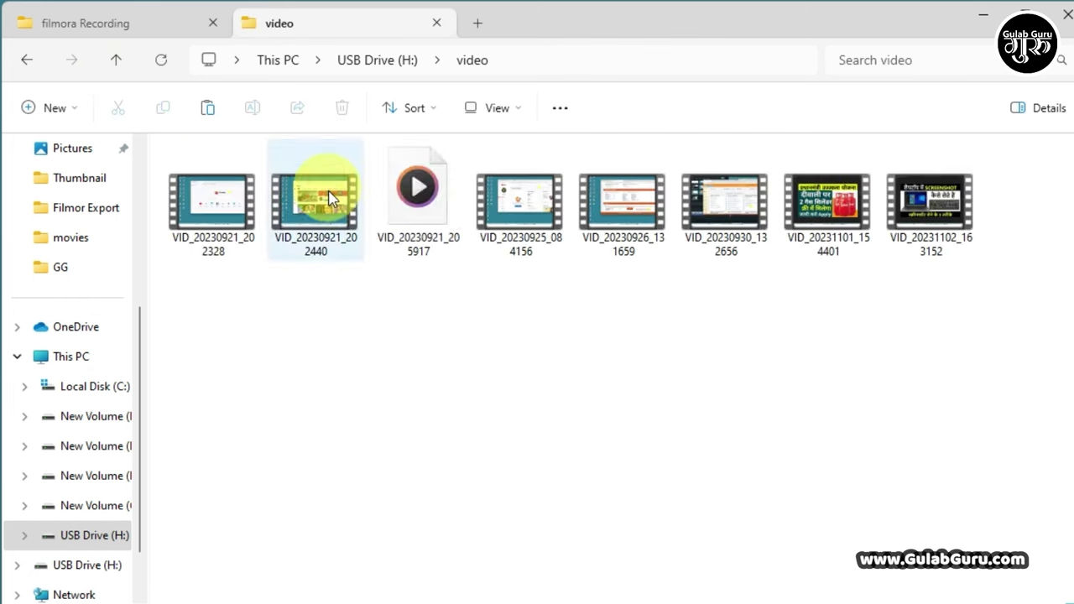
left_click(115, 63)
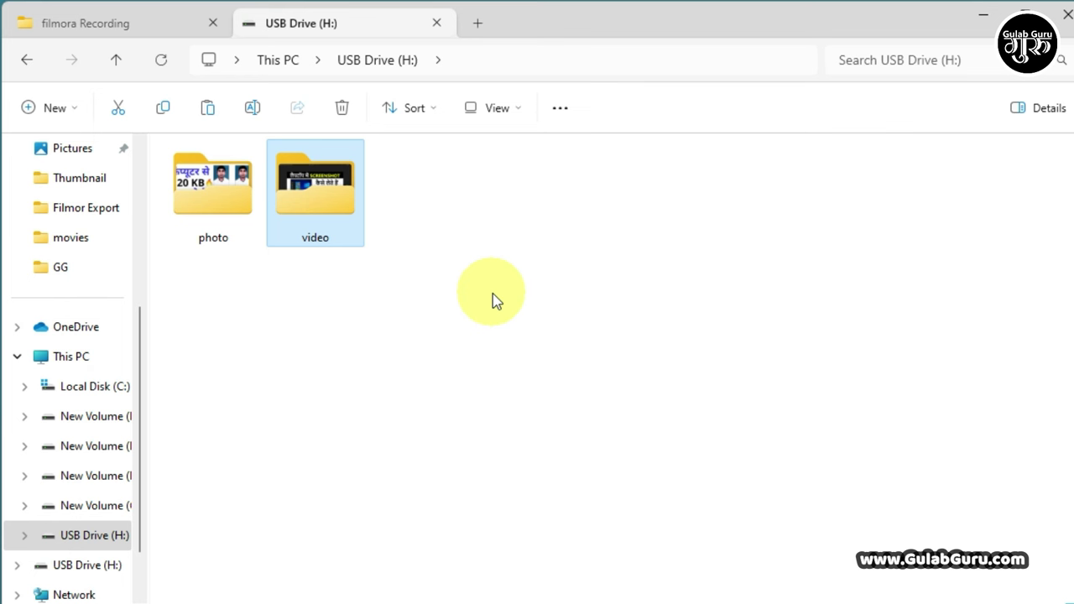
key("Return")
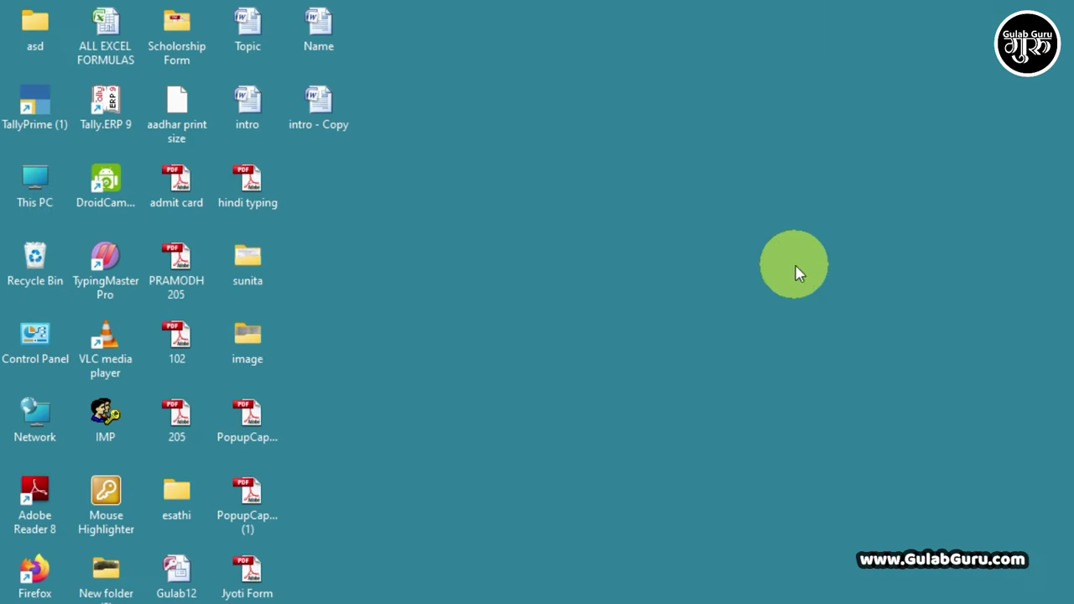
Step: Open USB Drive (H:) from This PC on the desktop
right_click(797, 270)
left_click(858, 387)
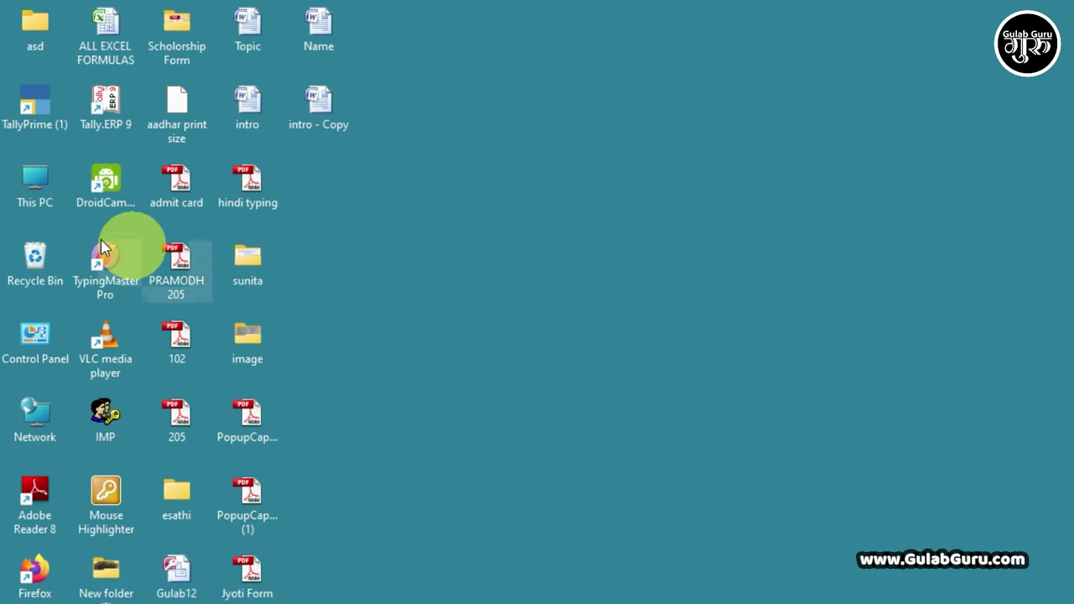
double_click(26, 180)
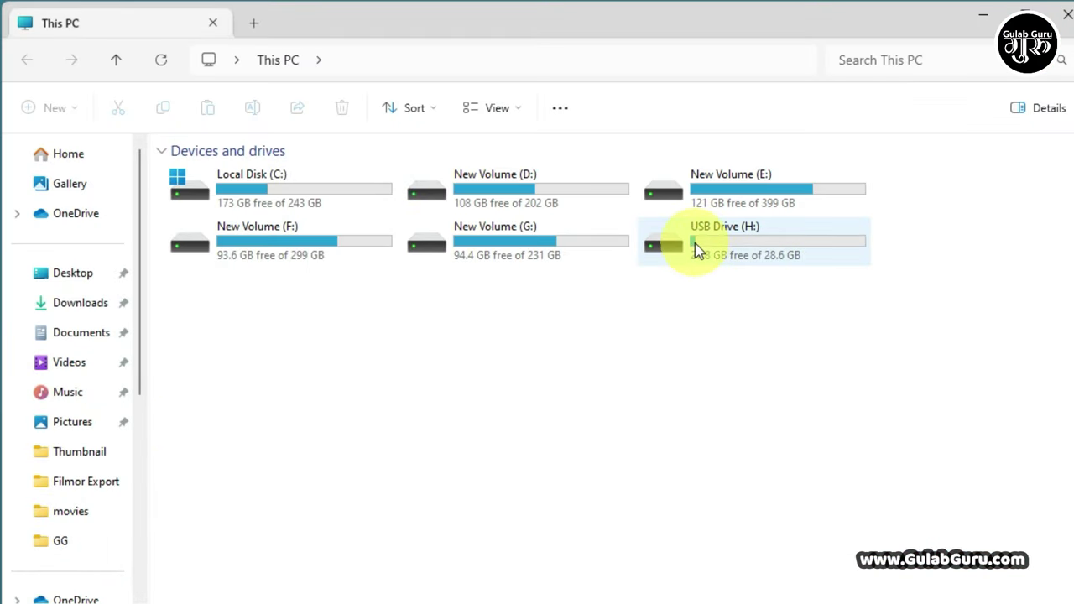
double_click(745, 247)
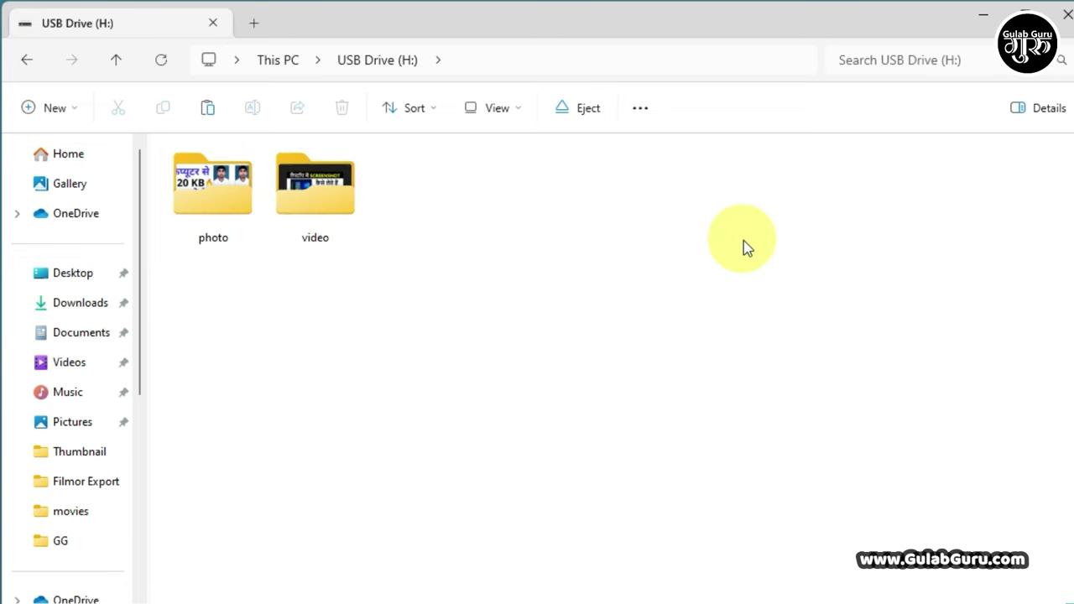
Step: Check the copied files in the photo folder and the video folder on USB Drive (H:)
double_click(213, 192)
scroll(617, 340, "down", 2)
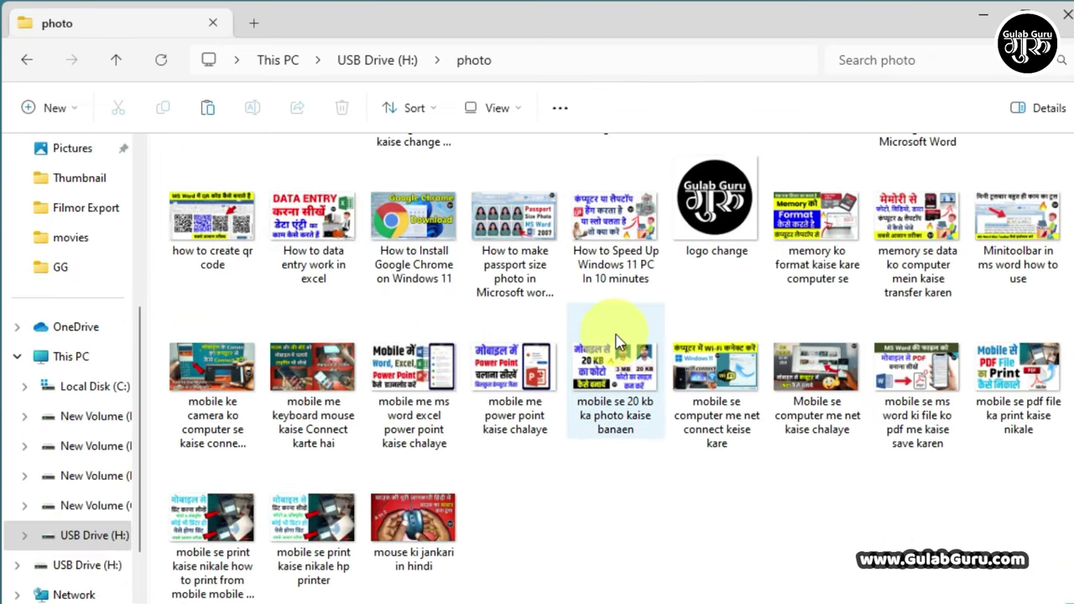
scroll(617, 342, "up", 2)
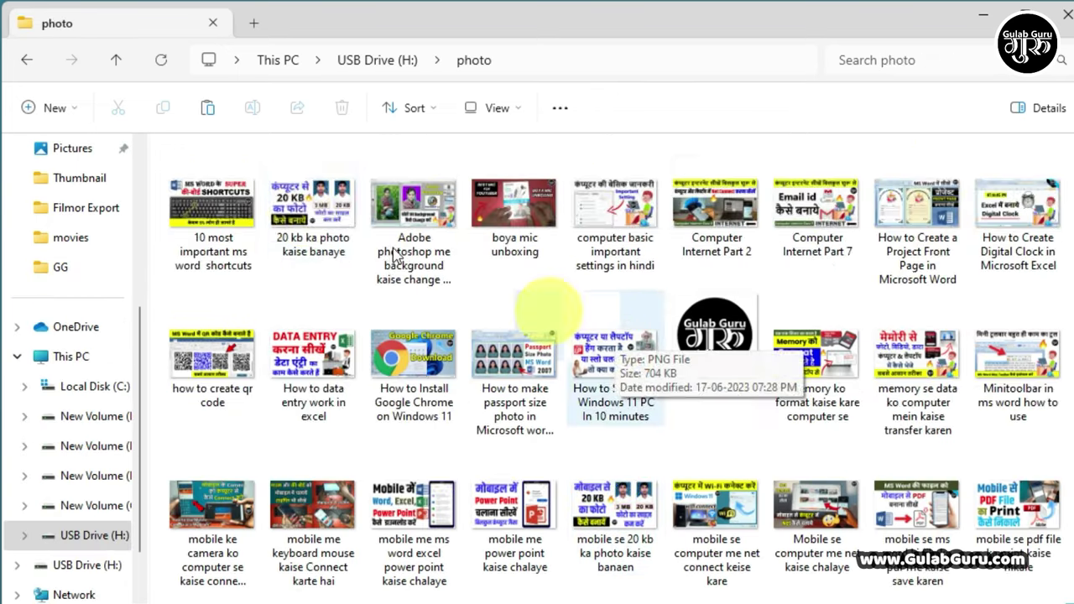
left_click(27, 59)
double_click(318, 183)
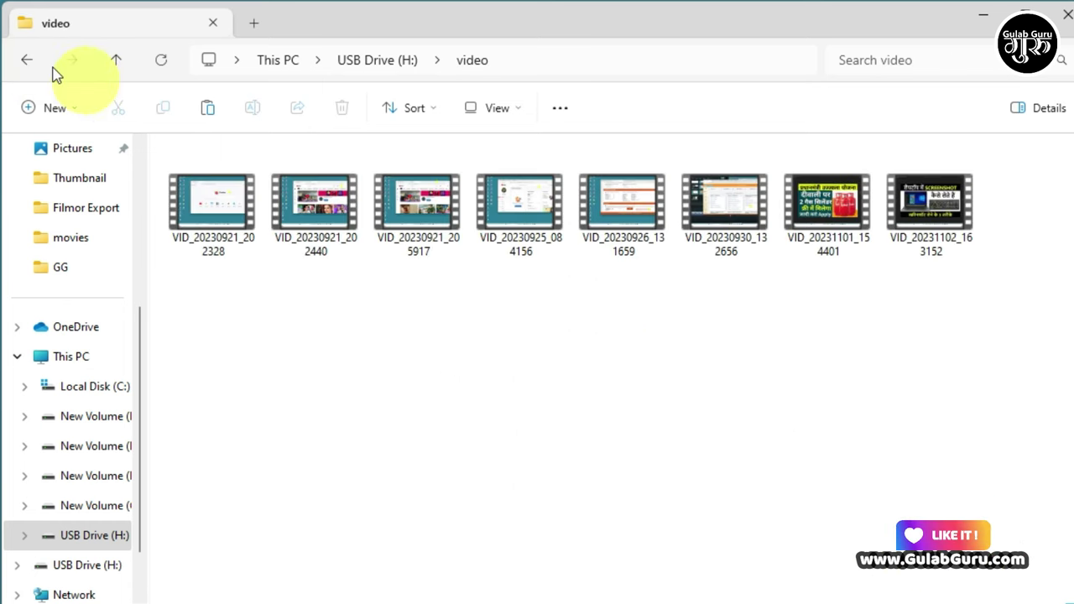
Step: Return to This PC and eject USB Drive (H:)
left_click(23, 63)
left_click(28, 64)
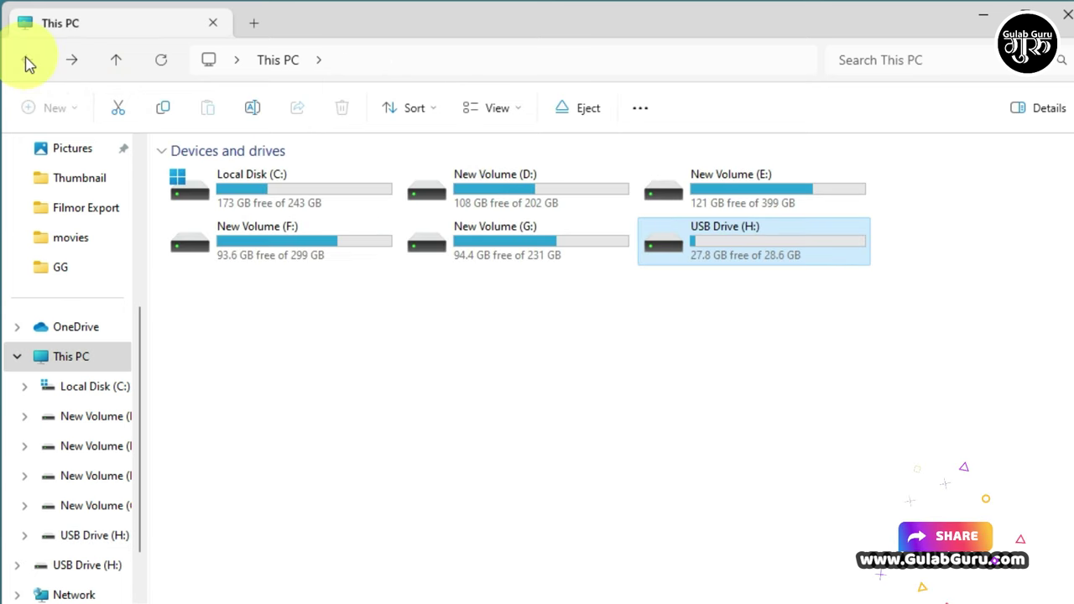
right_click(709, 231)
left_click(761, 407)
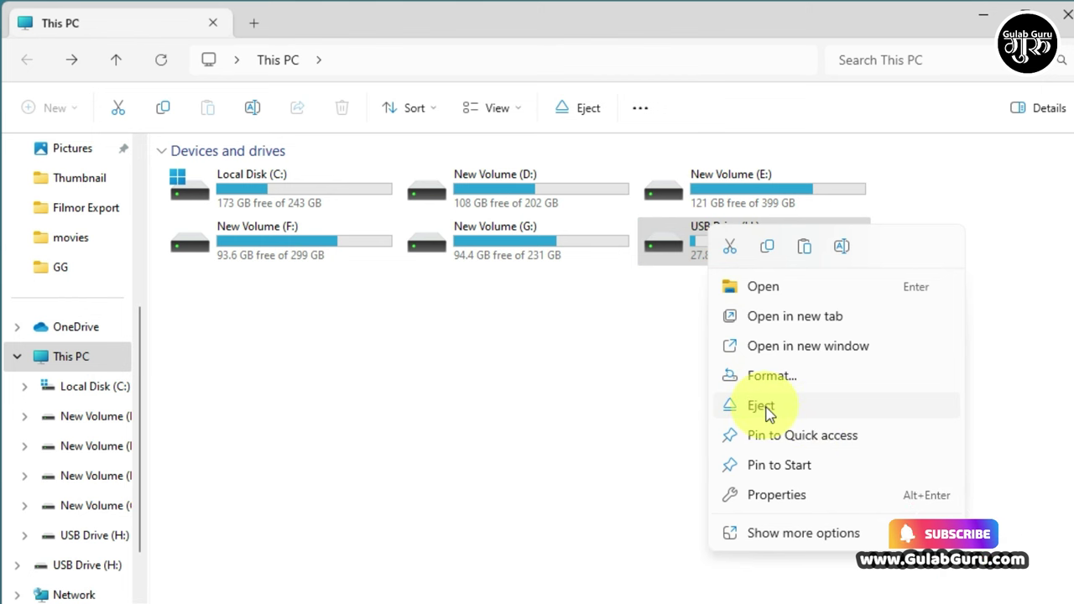